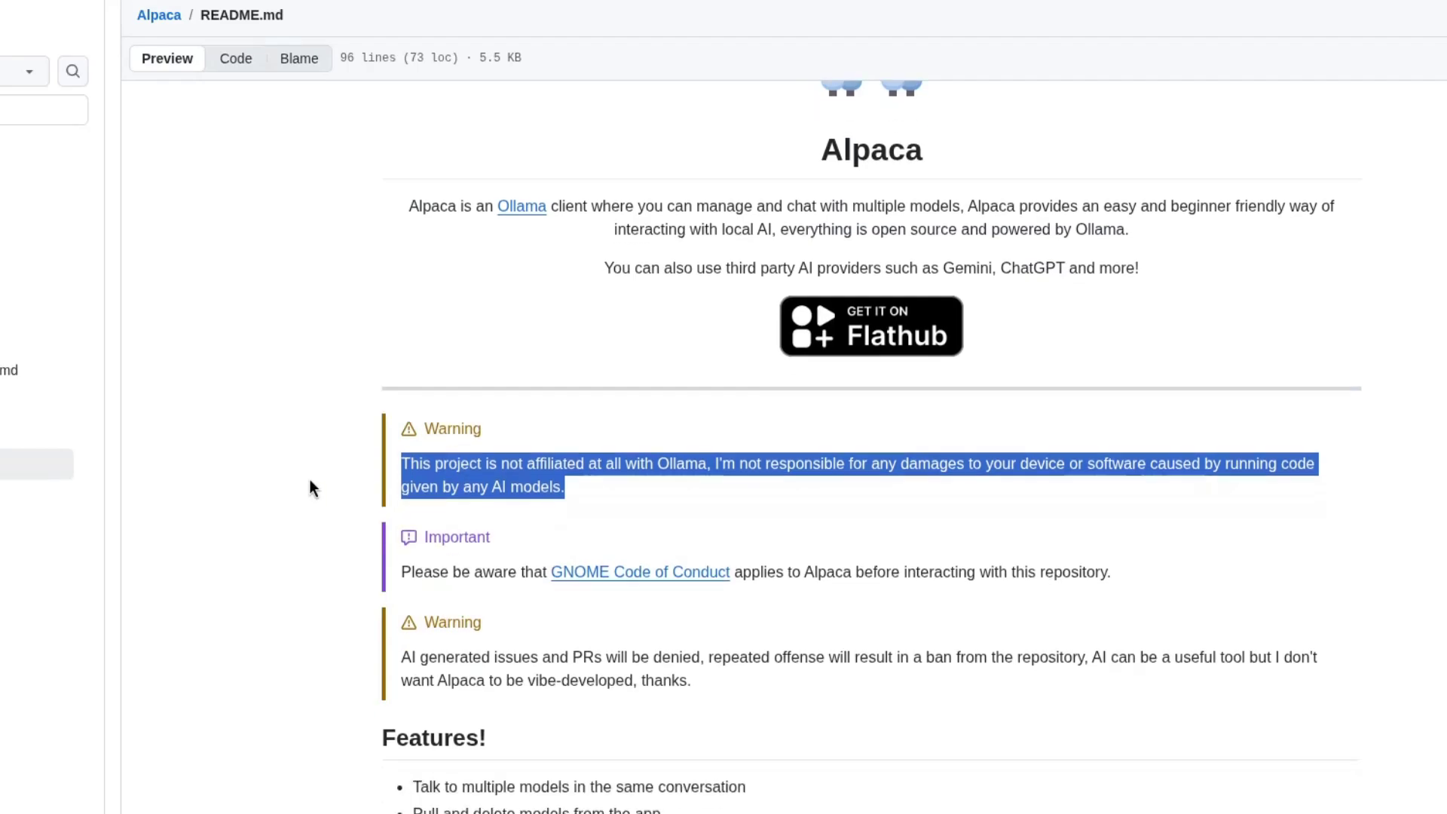
# Step: Review the warnings in Alpaca's README and highlight its full Features list
pyautogui.click(298, 487)
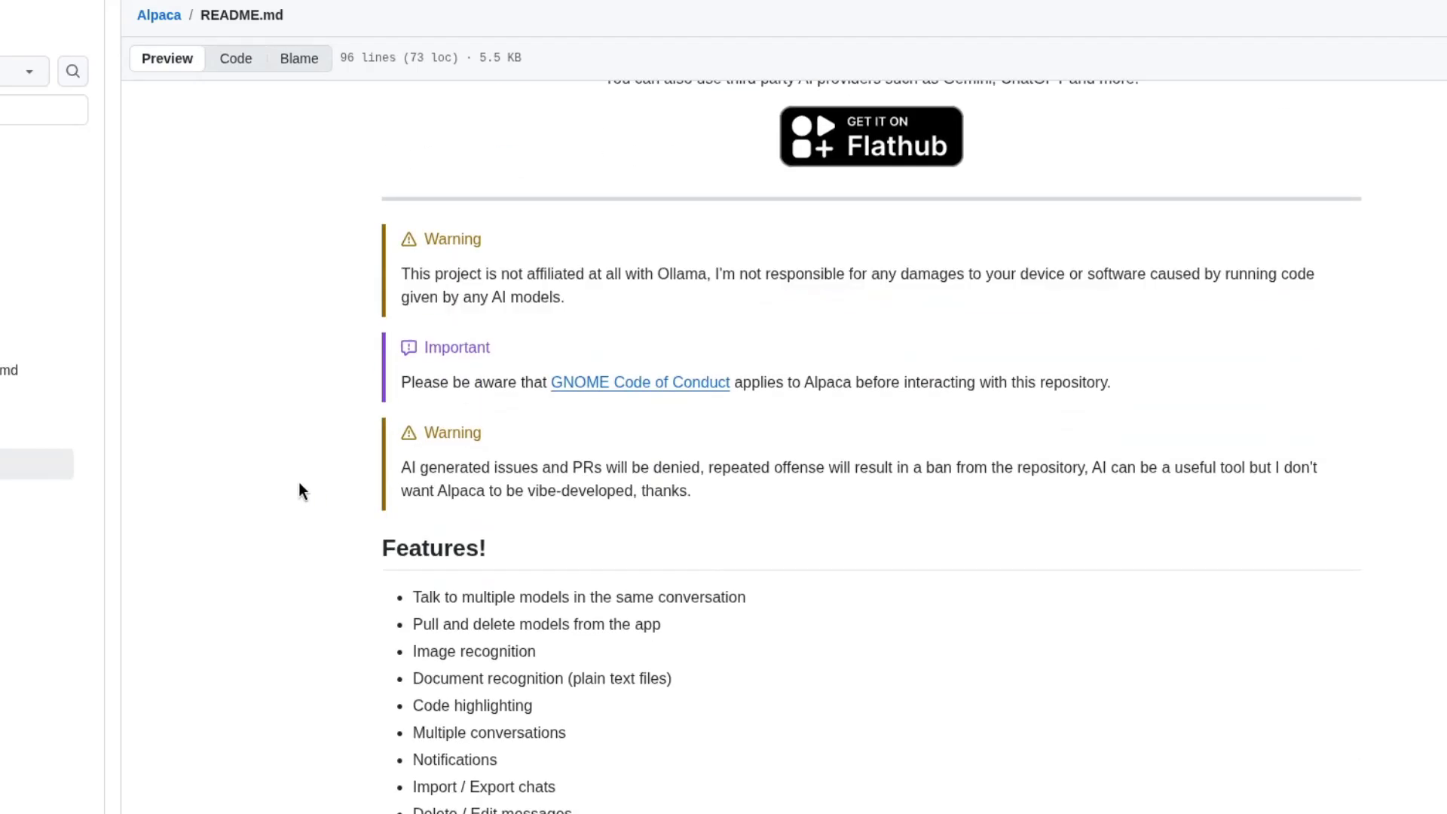
pyautogui.scroll(-3, 300, 490)
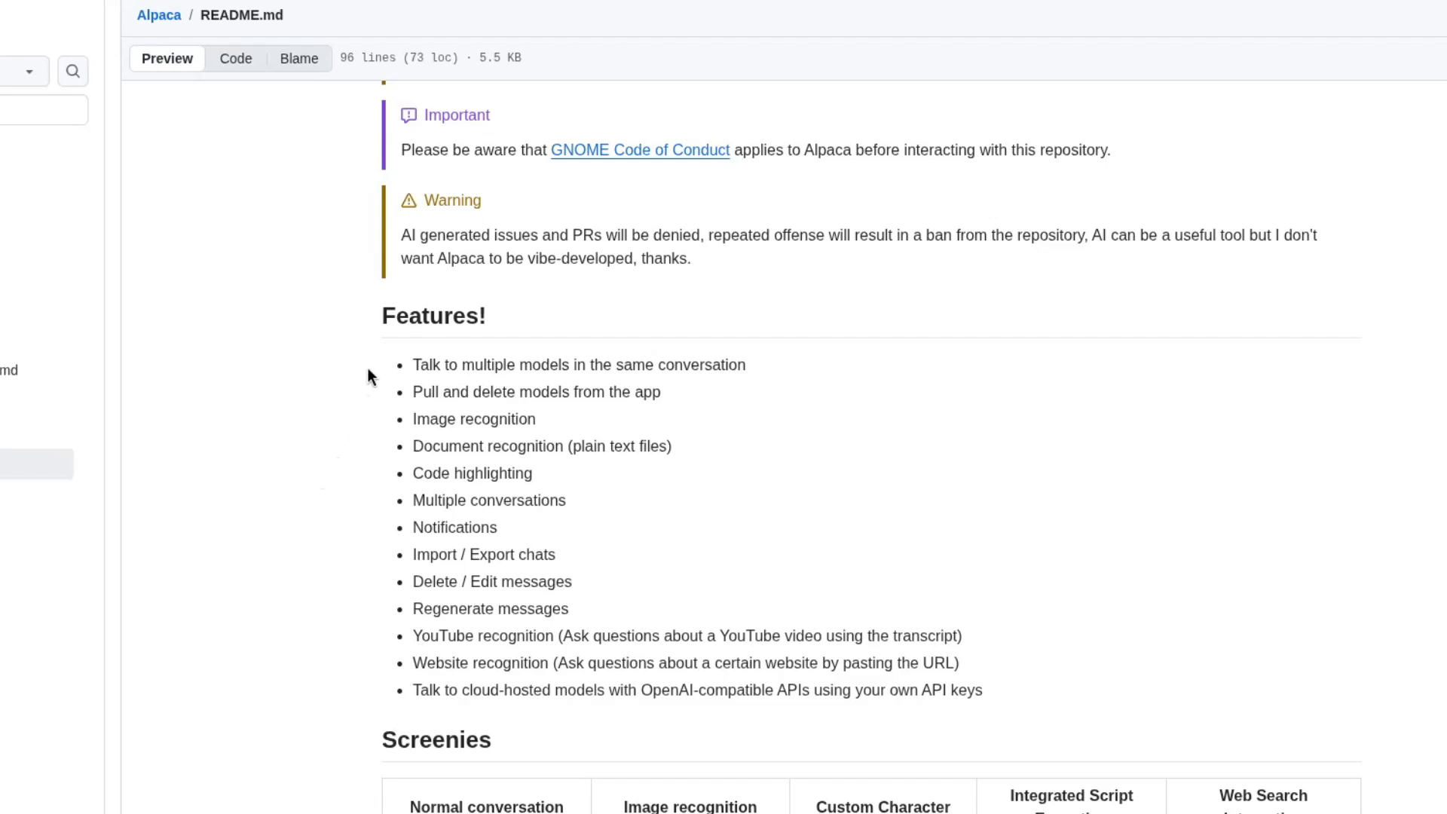
pyautogui.moveTo(369, 369); pyautogui.dragTo(582, 717)
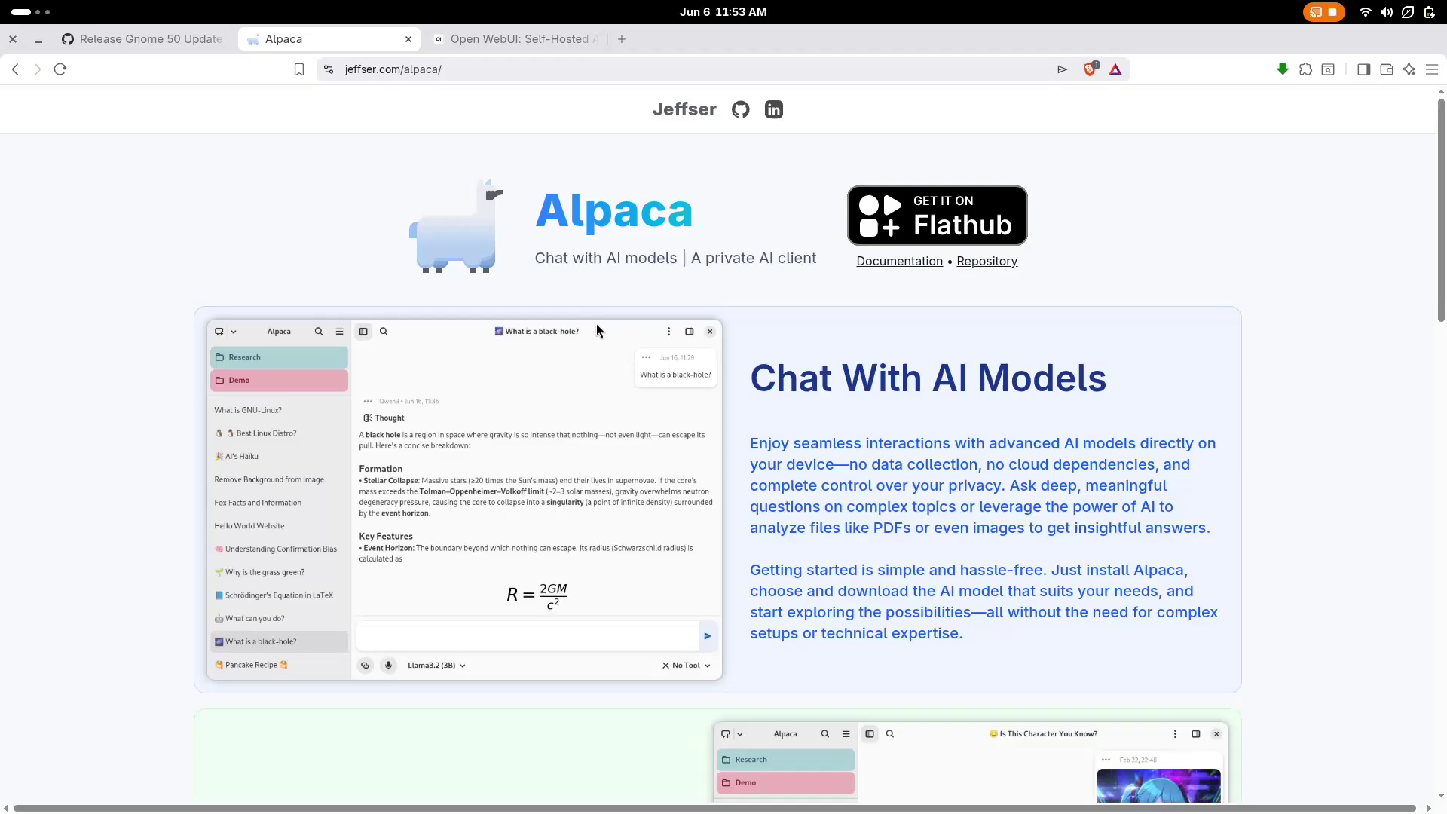
# Step: Read through the Alpaca website's sections on image recognition, custom models, local AI, privacy and open source
pyautogui.scroll(-6, 591, 310)
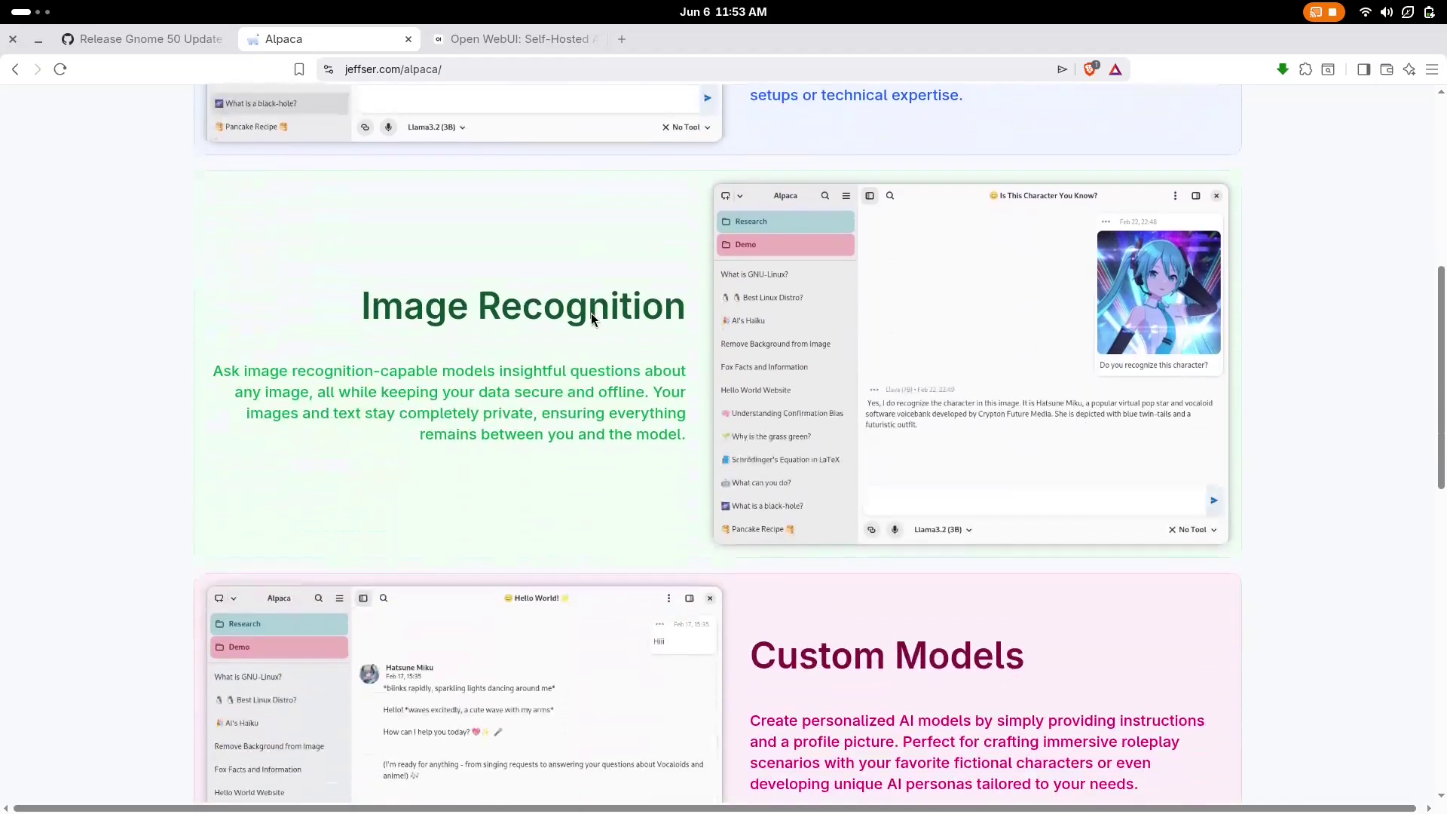
pyautogui.moveTo(297, 284); pyautogui.dragTo(648, 353)
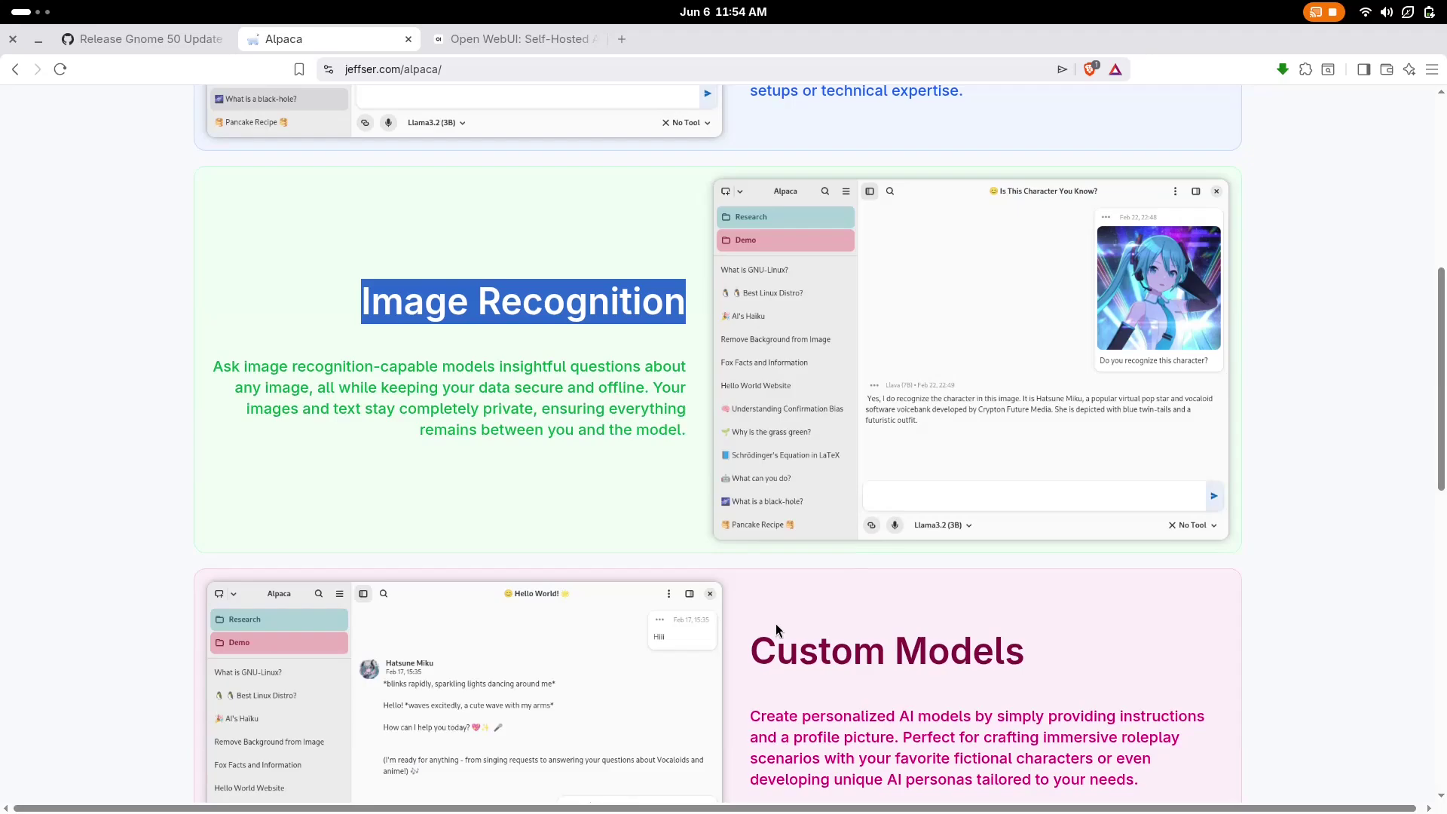
pyautogui.moveTo(750, 651); pyautogui.dragTo(1127, 686)
pyautogui.scroll(-8, 852, 378)
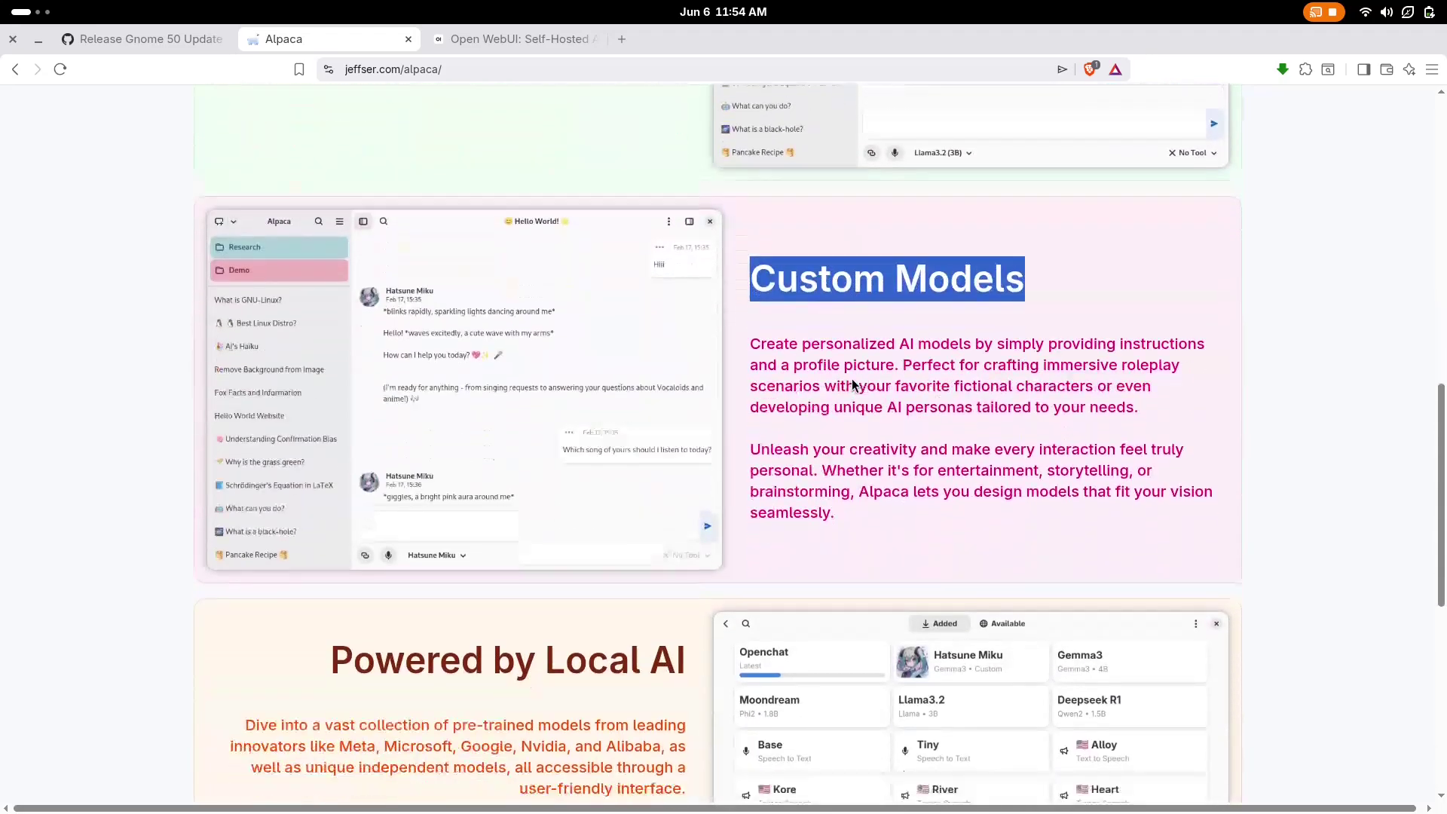
pyautogui.tripleClick(392, 410)
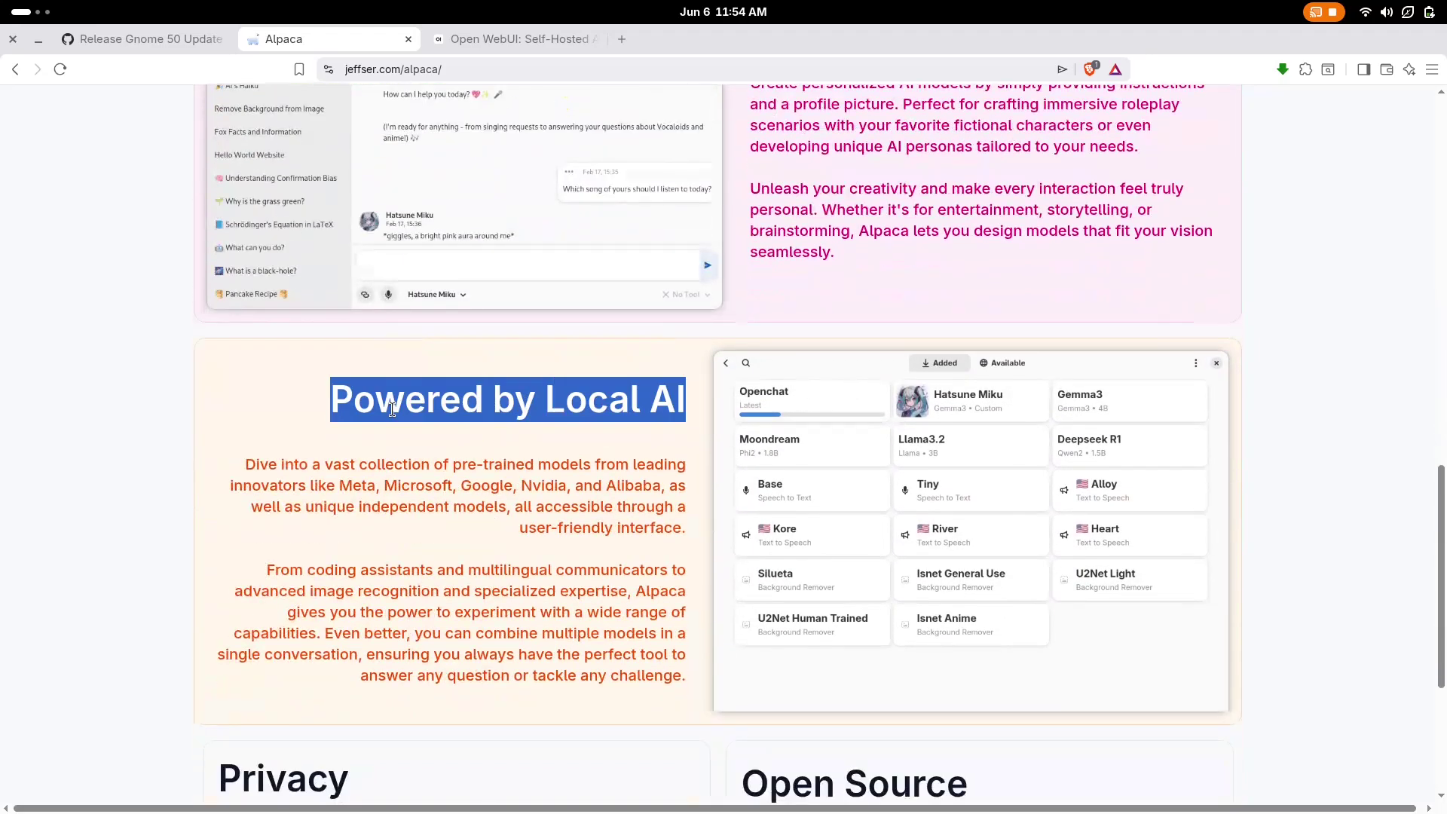
pyautogui.scroll(-4, 422, 403)
pyautogui.tripleClick(303, 445)
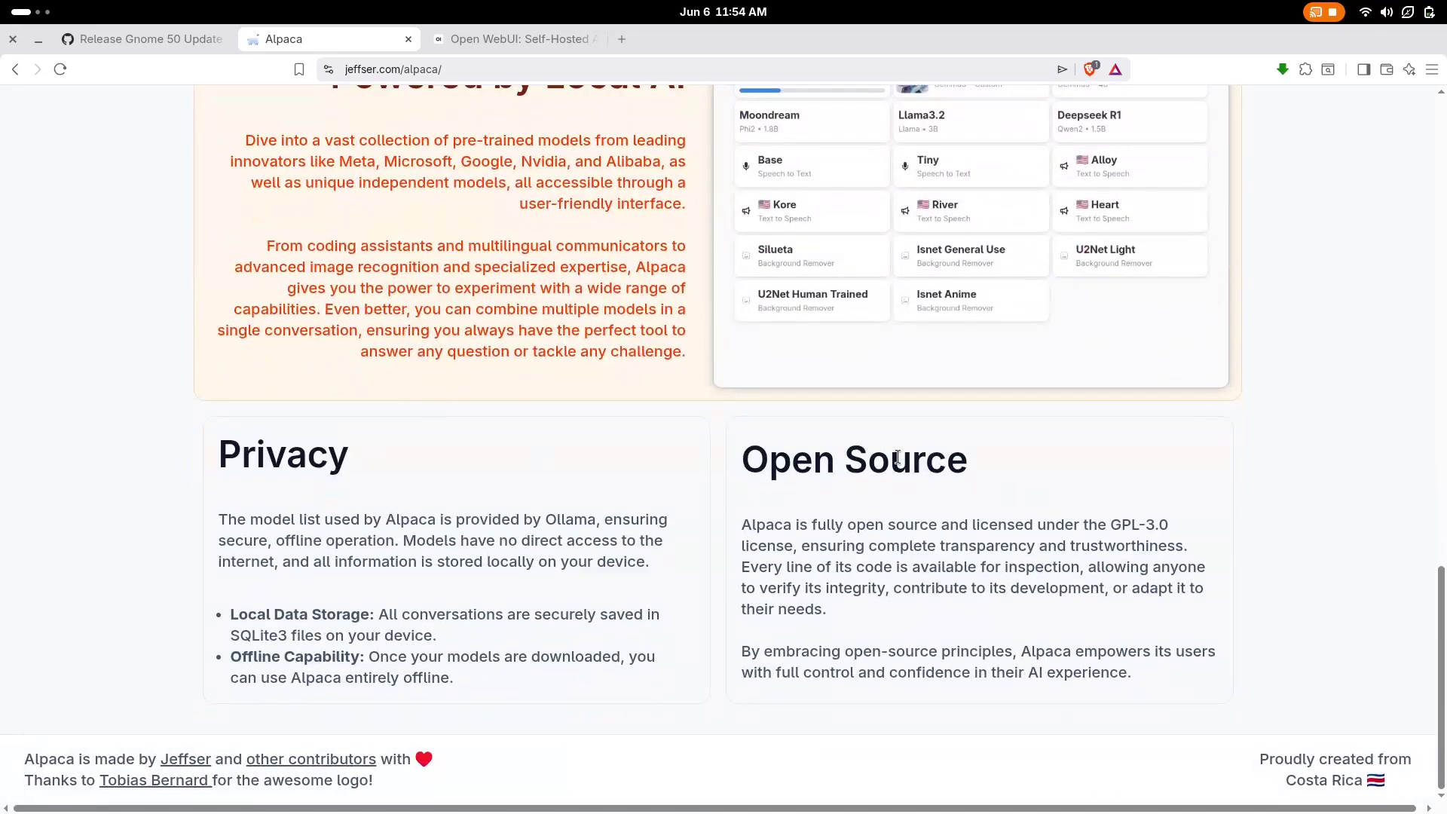
pyautogui.tripleClick(1006, 489)
pyautogui.click(1133, 508)
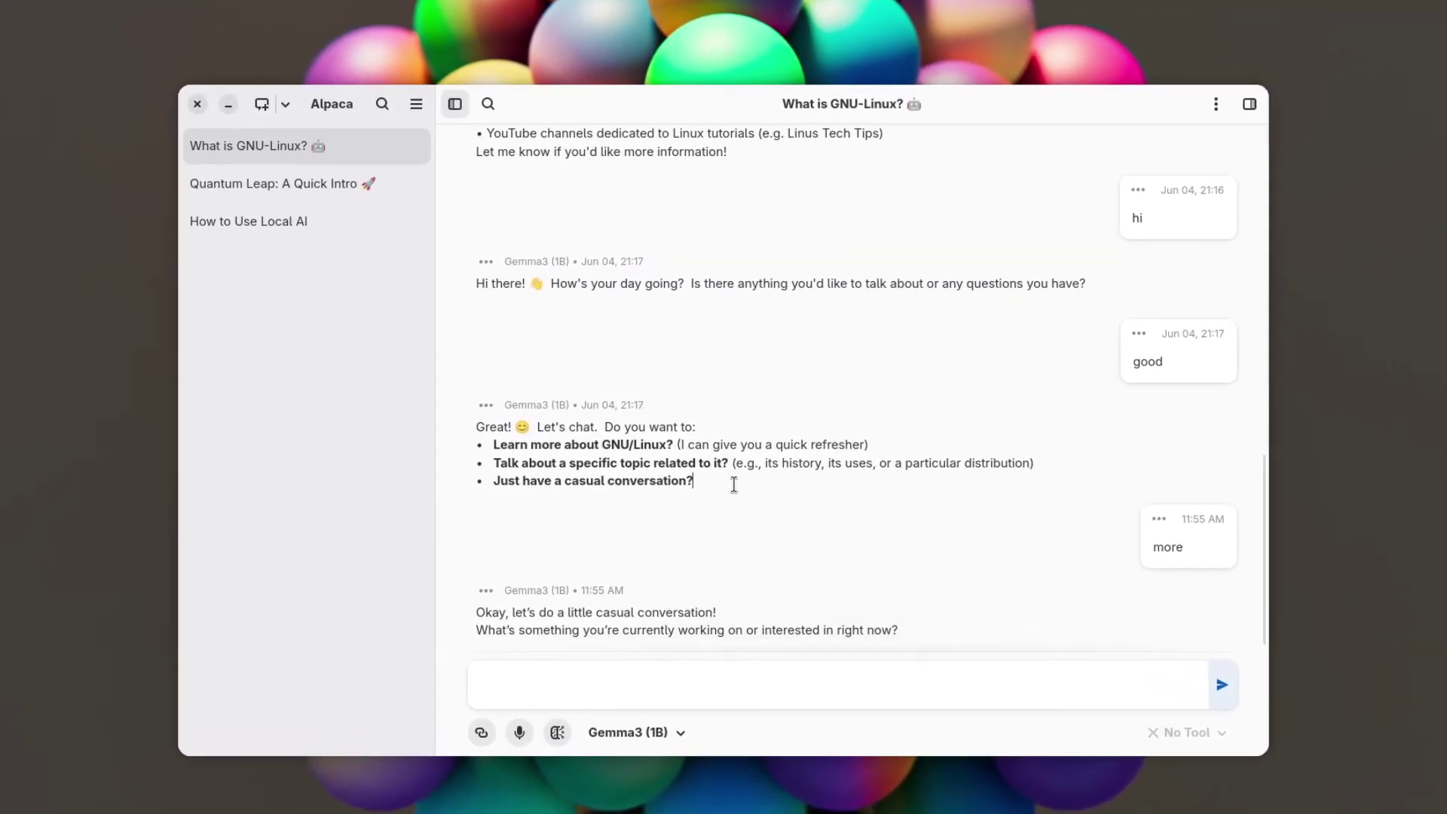
# Step: Switch to Alpaca and look over the "What is GNU-Linux?" chat, including its message search and chat editing dialog
pyautogui.scroll(15, 735, 491)
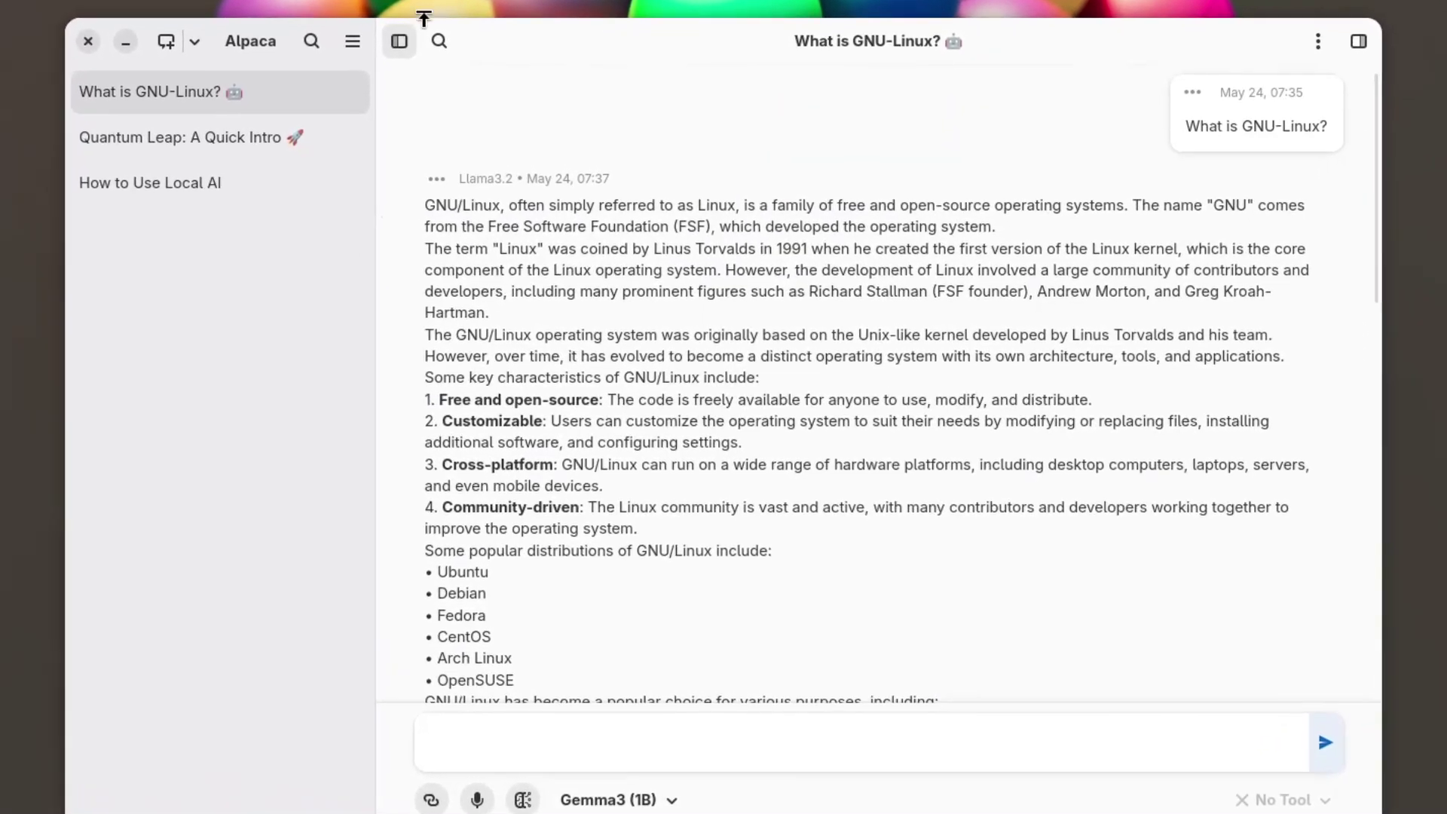
pyautogui.click(445, 49)
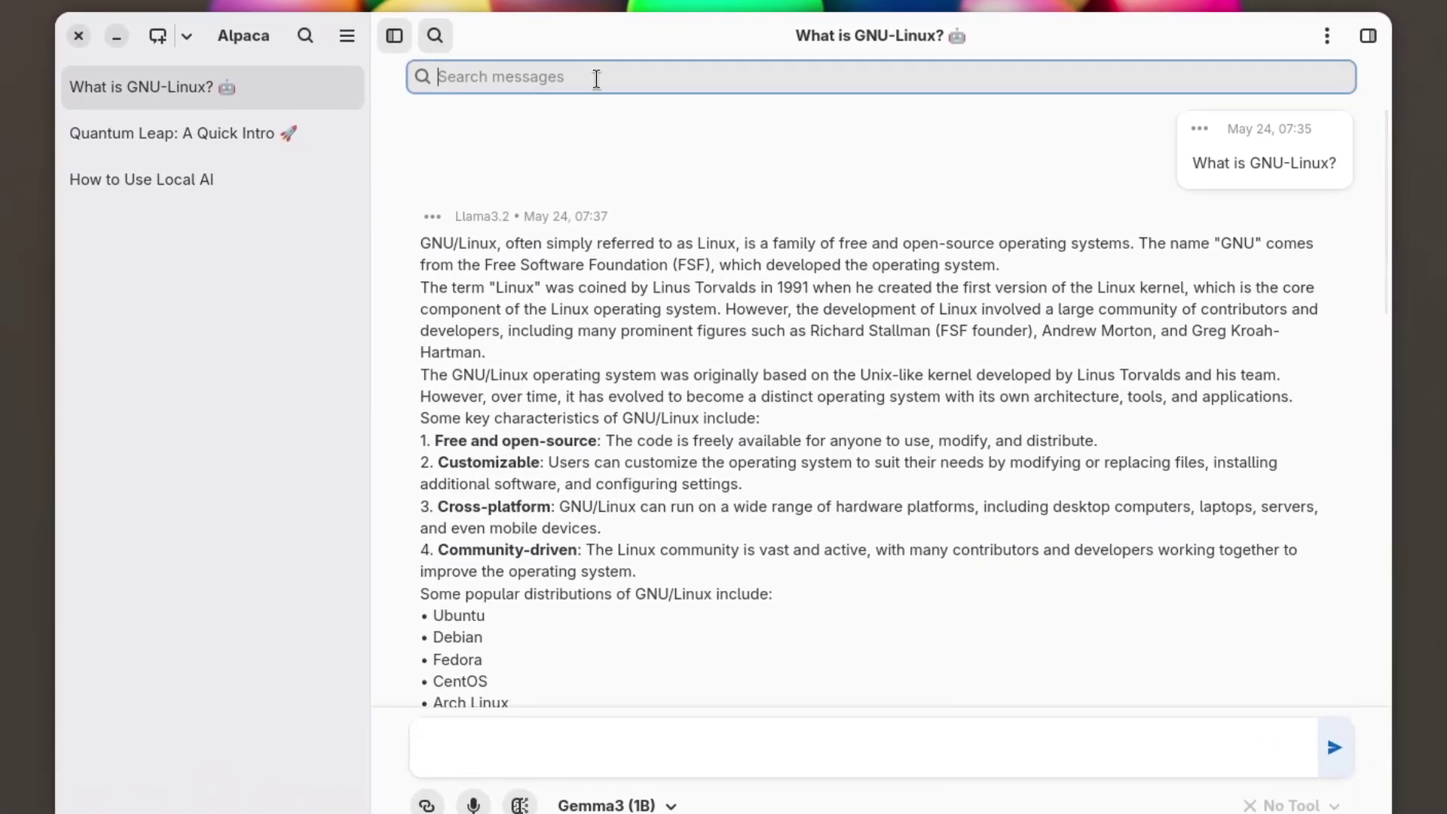
pyautogui.click(1335, 37)
pyautogui.click(1328, 92)
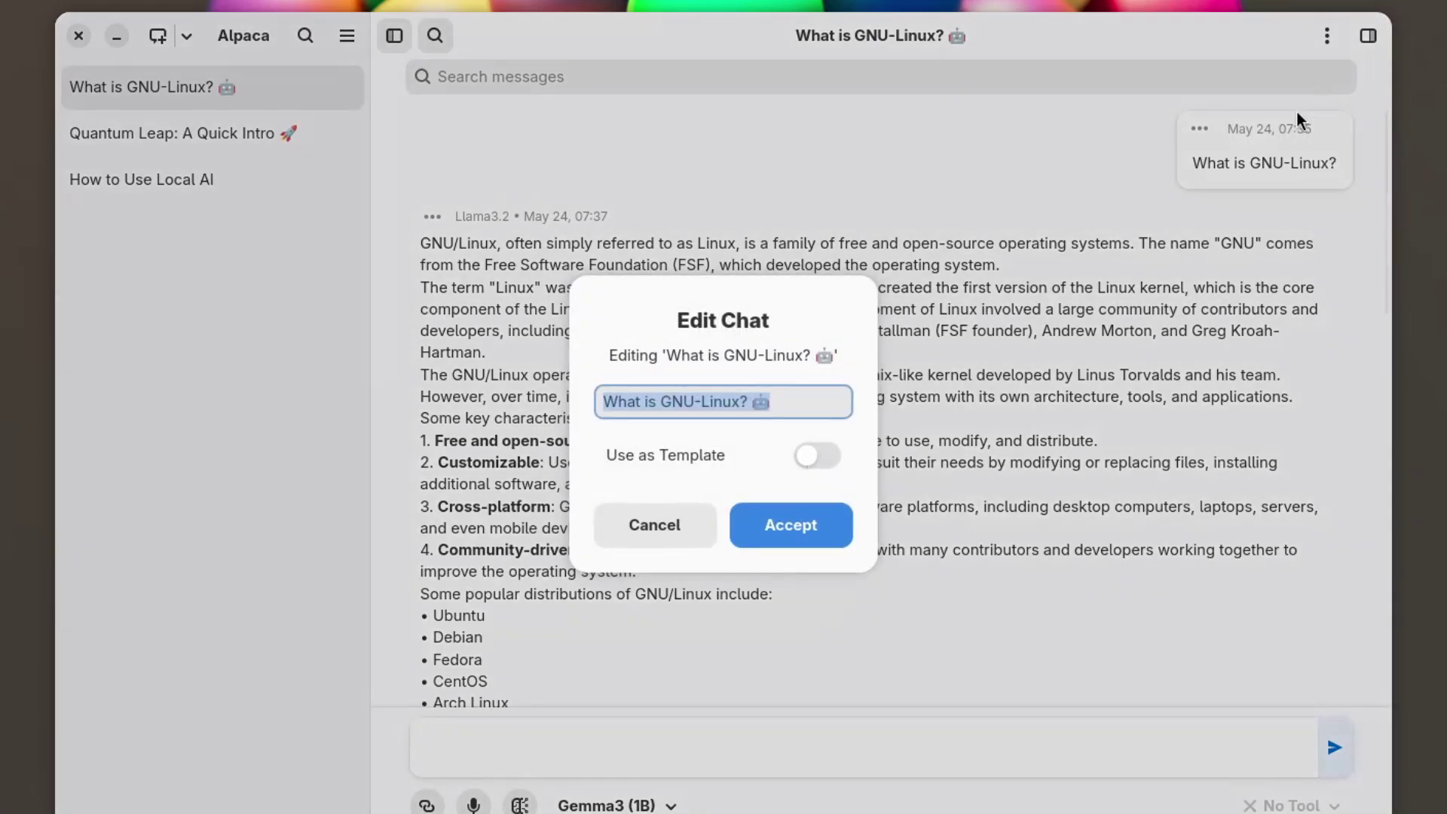
pyautogui.click(677, 542)
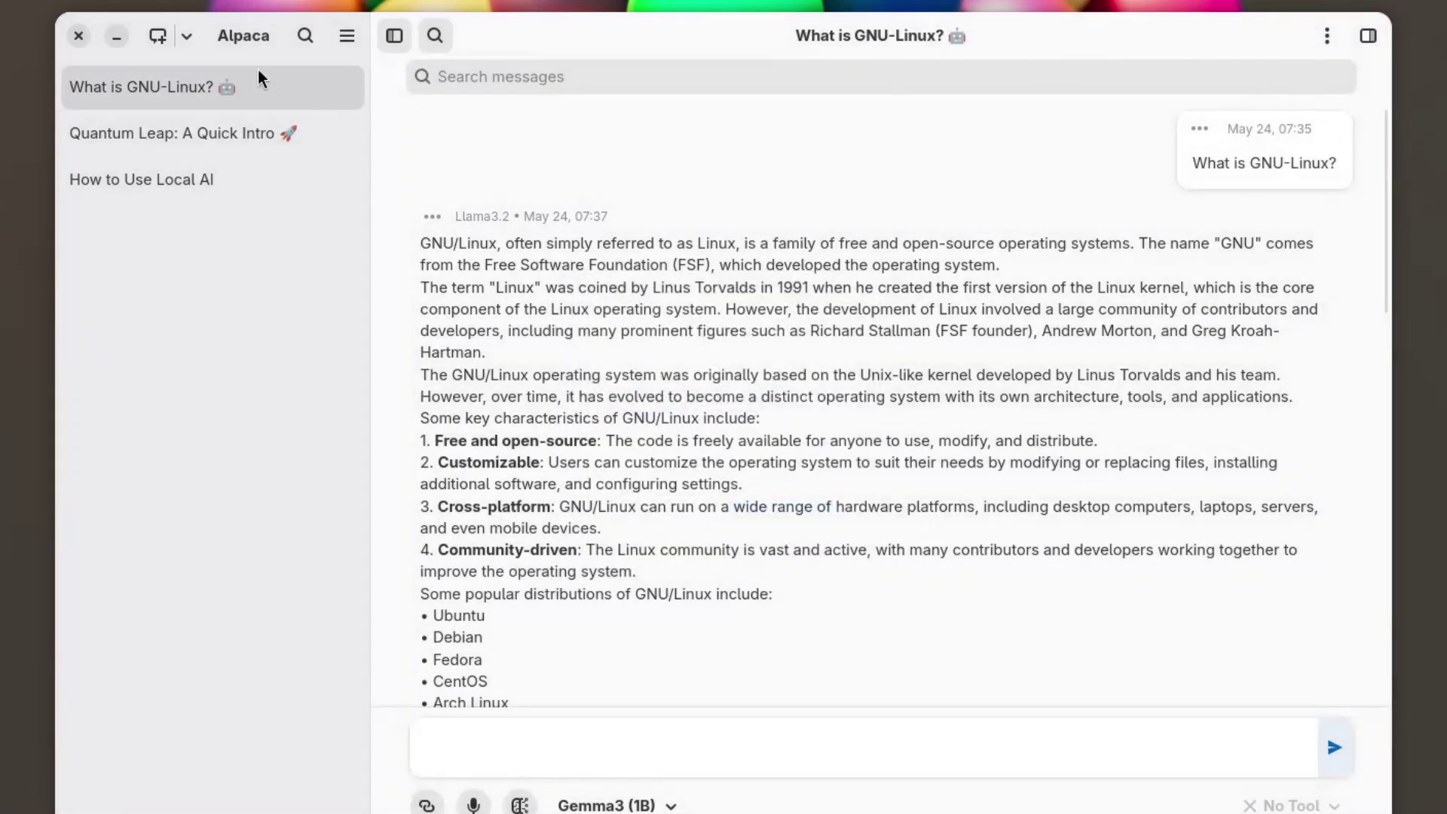
pyautogui.click(196, 35)
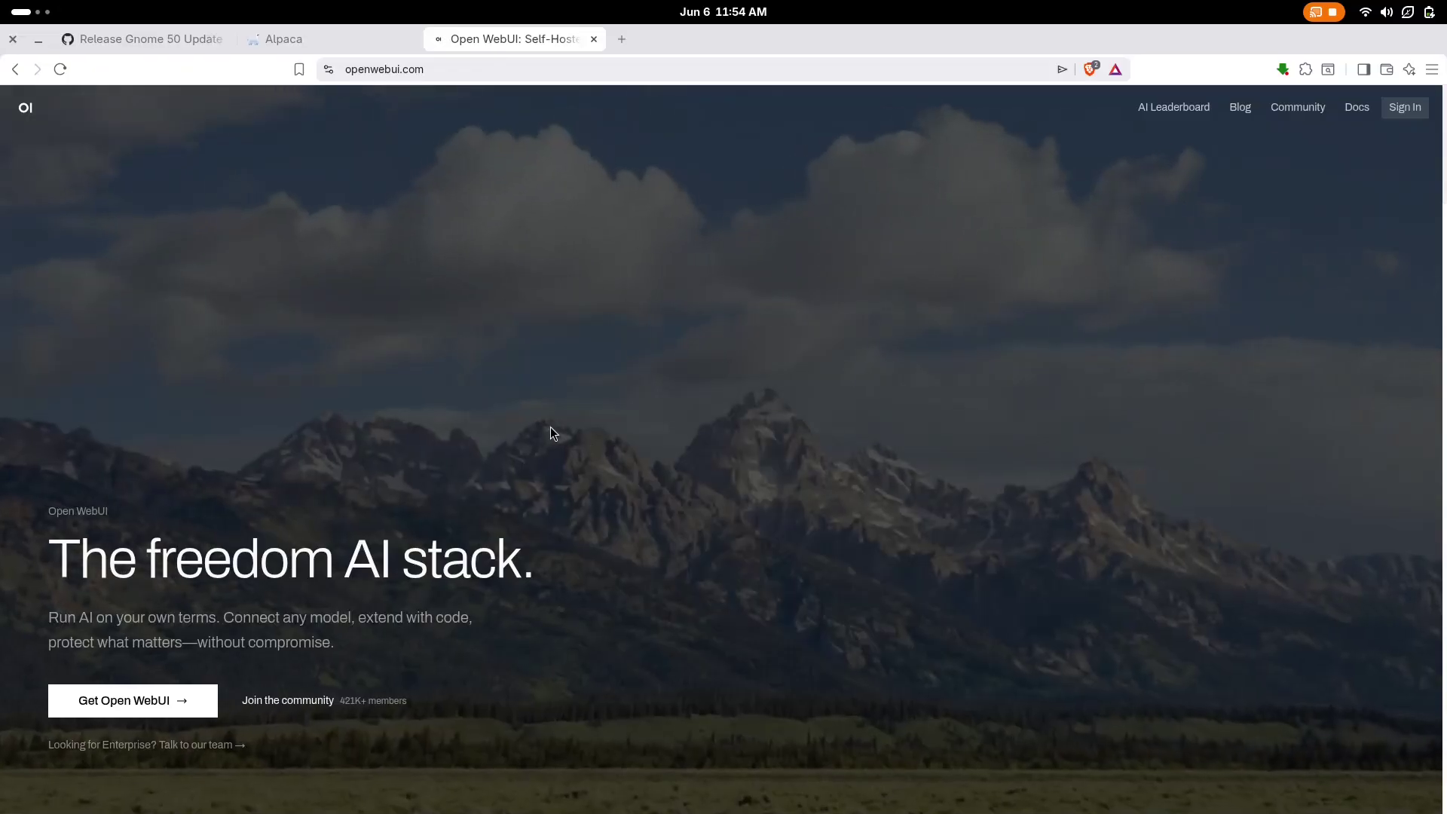
# Step: Switch to the browser and look through the Open WebUI home page down to its footer and back up to its install section
pyautogui.scroll(-10, 552, 428)
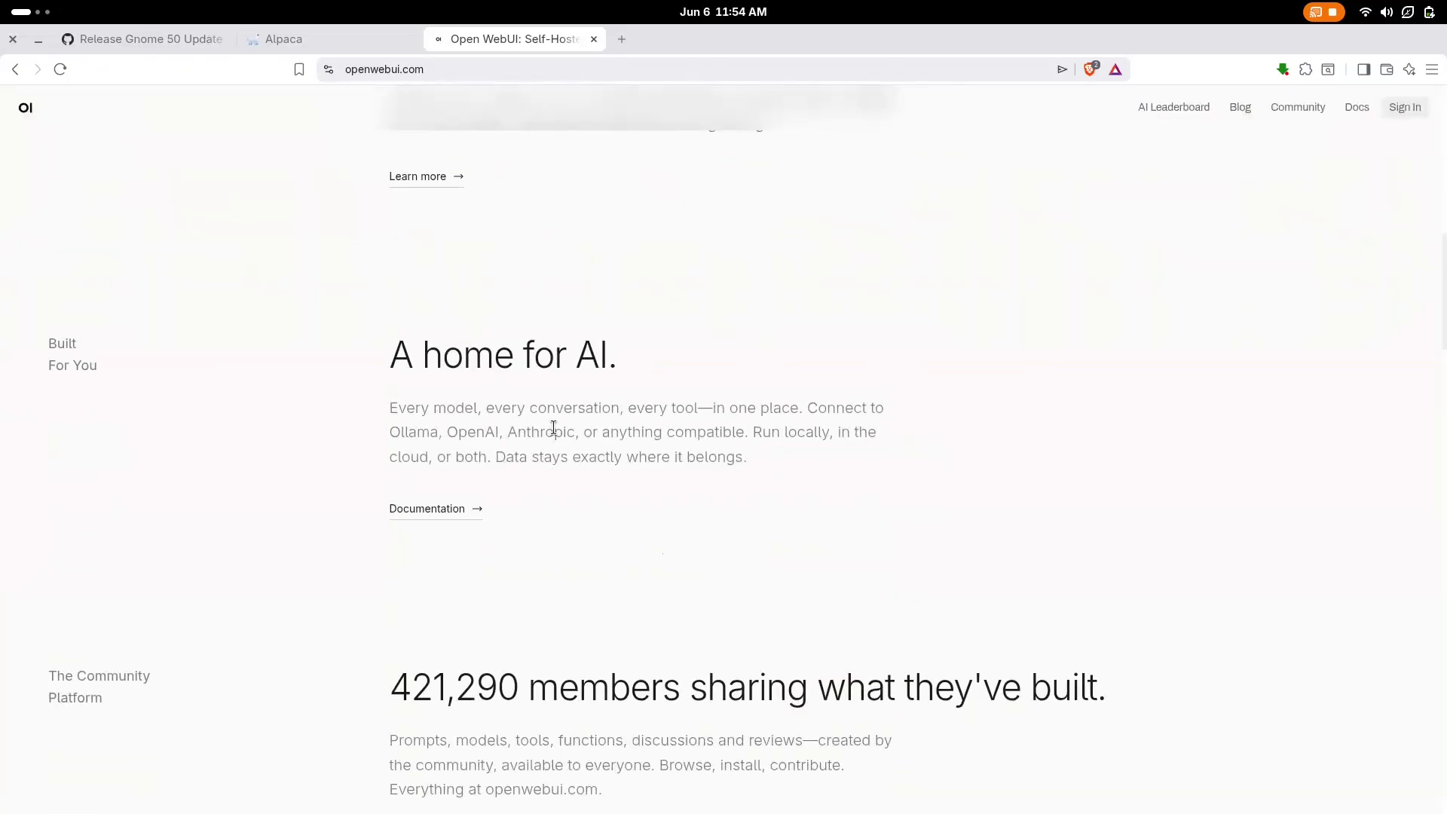
pyautogui.scroll(-10, 556, 431)
pyautogui.scroll(-15, 557, 435)
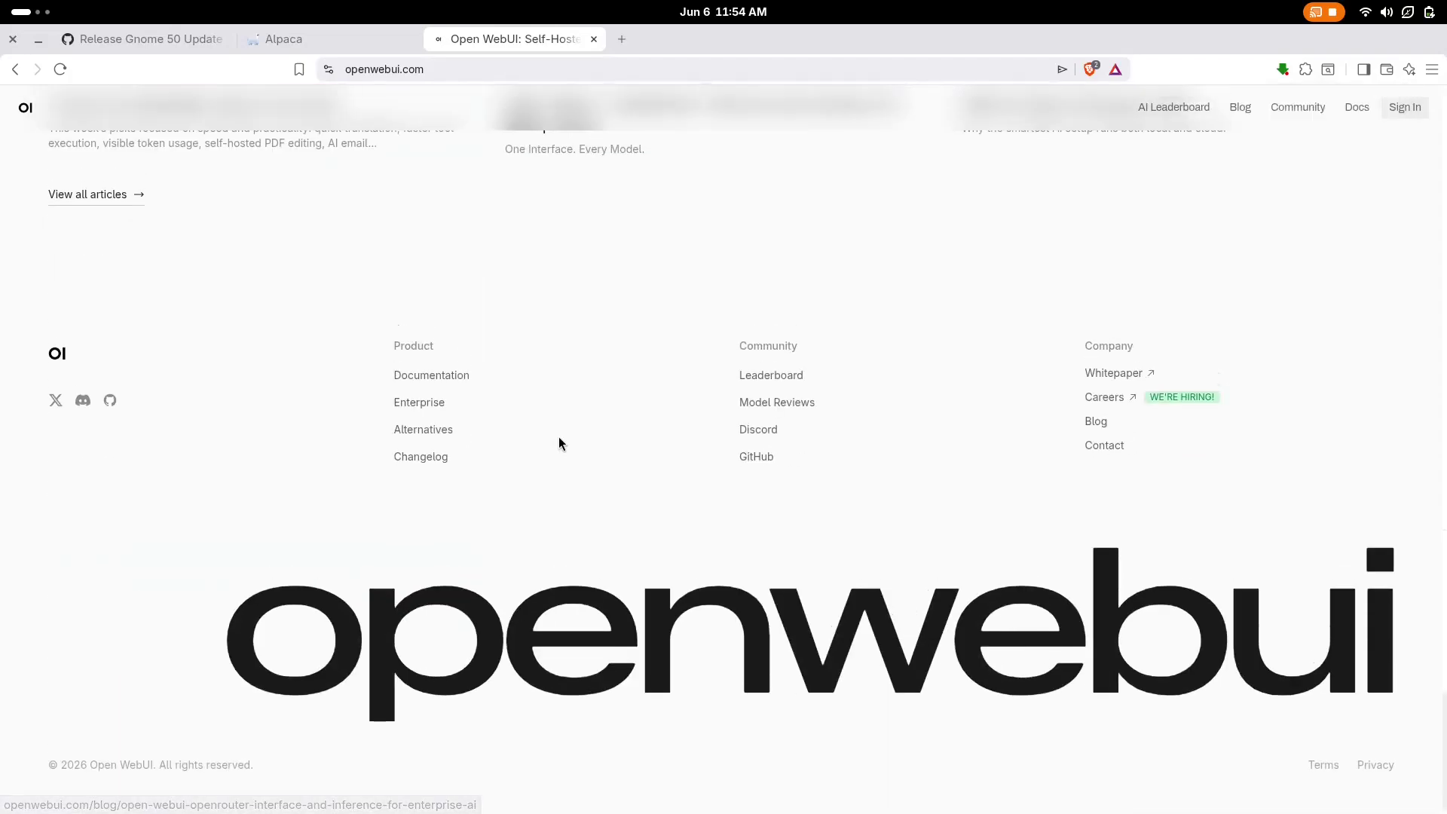
pyautogui.doubleClick(269, 605)
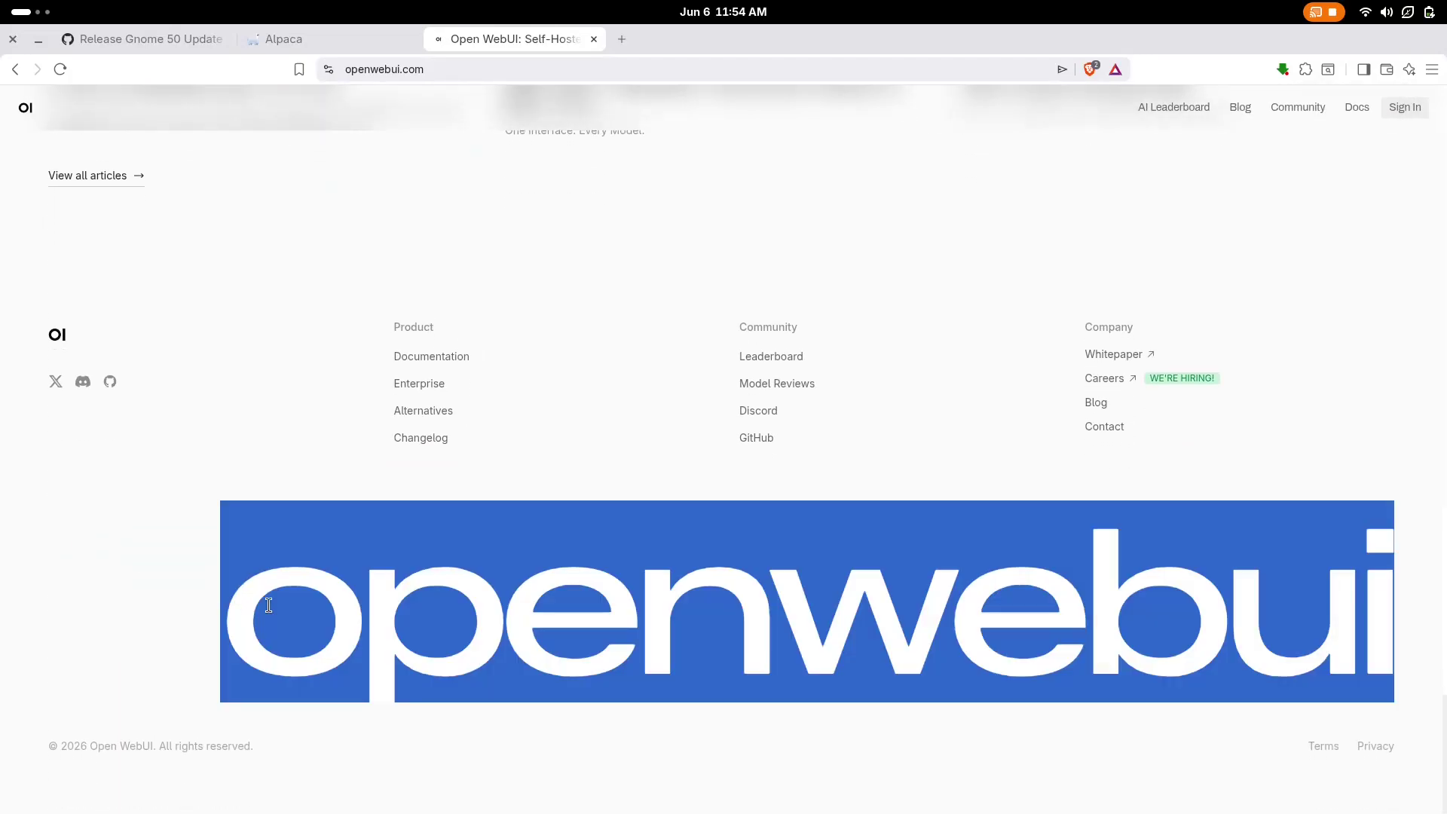
pyautogui.click(470, 589)
pyautogui.scroll(12, 762, 587)
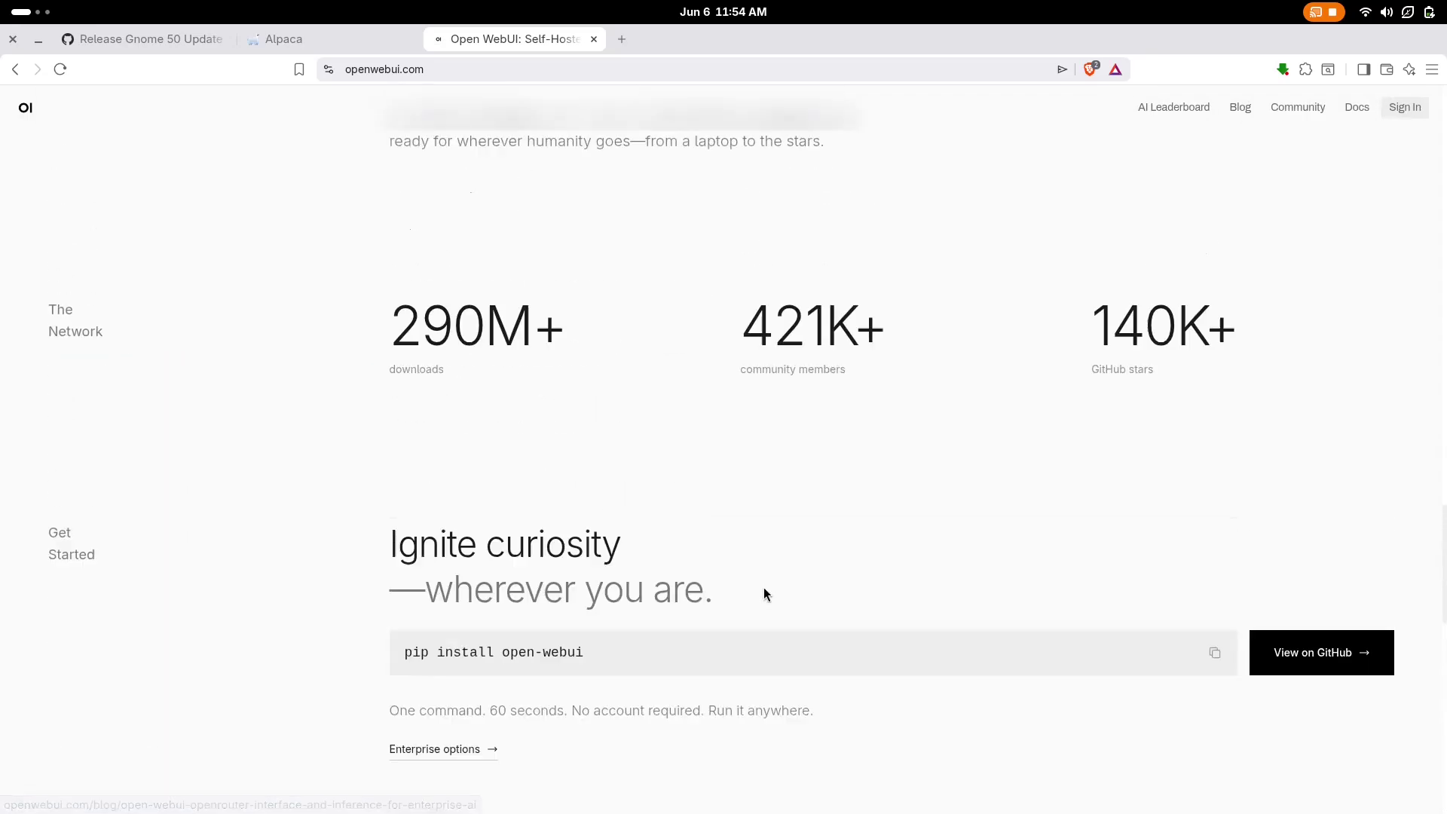
pyautogui.scroll(5, 764, 589)
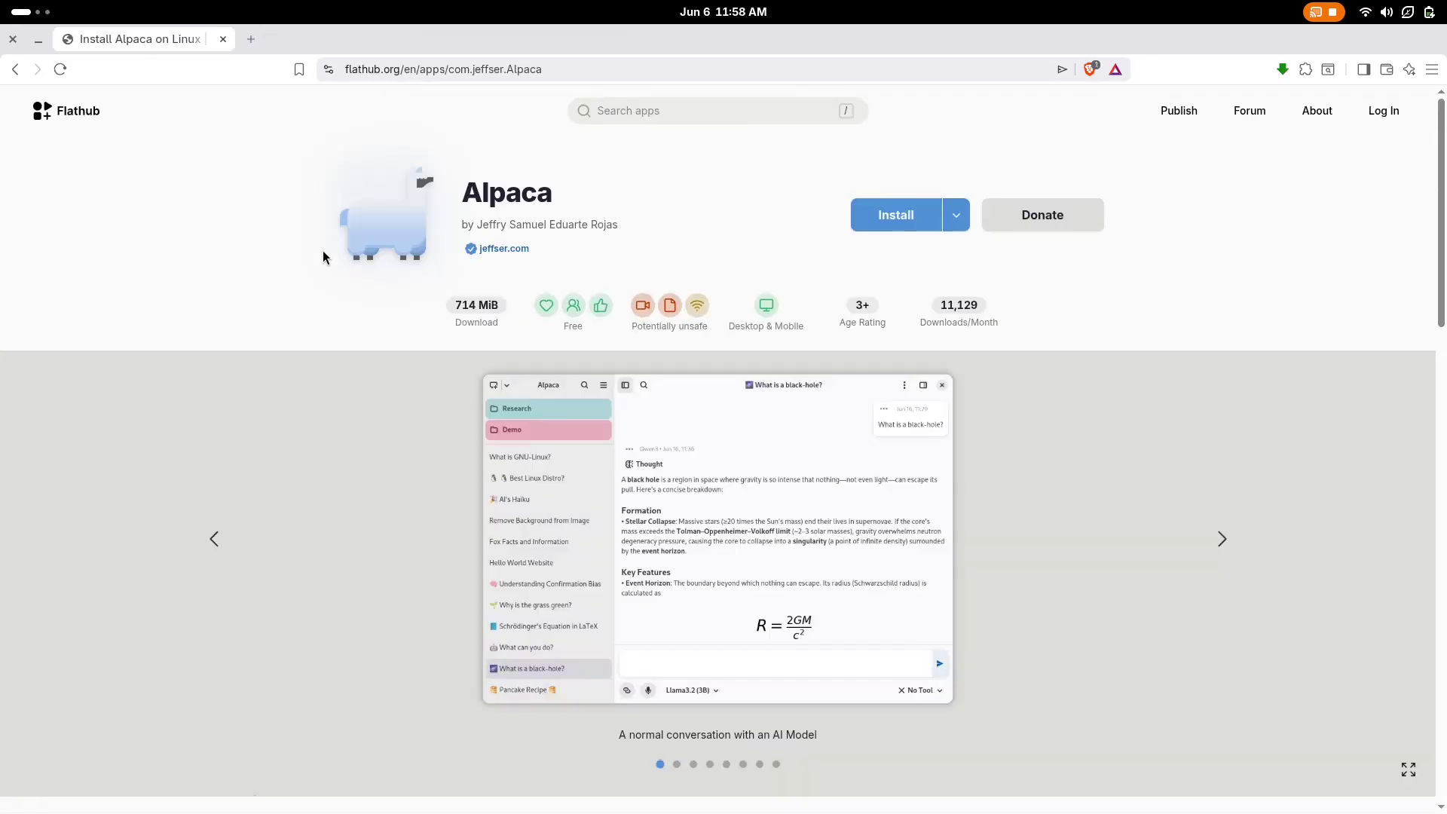
# Step: View Alpaca's manual install commands on Flathub and highlight the flatpak install command
pyautogui.click(957, 219)
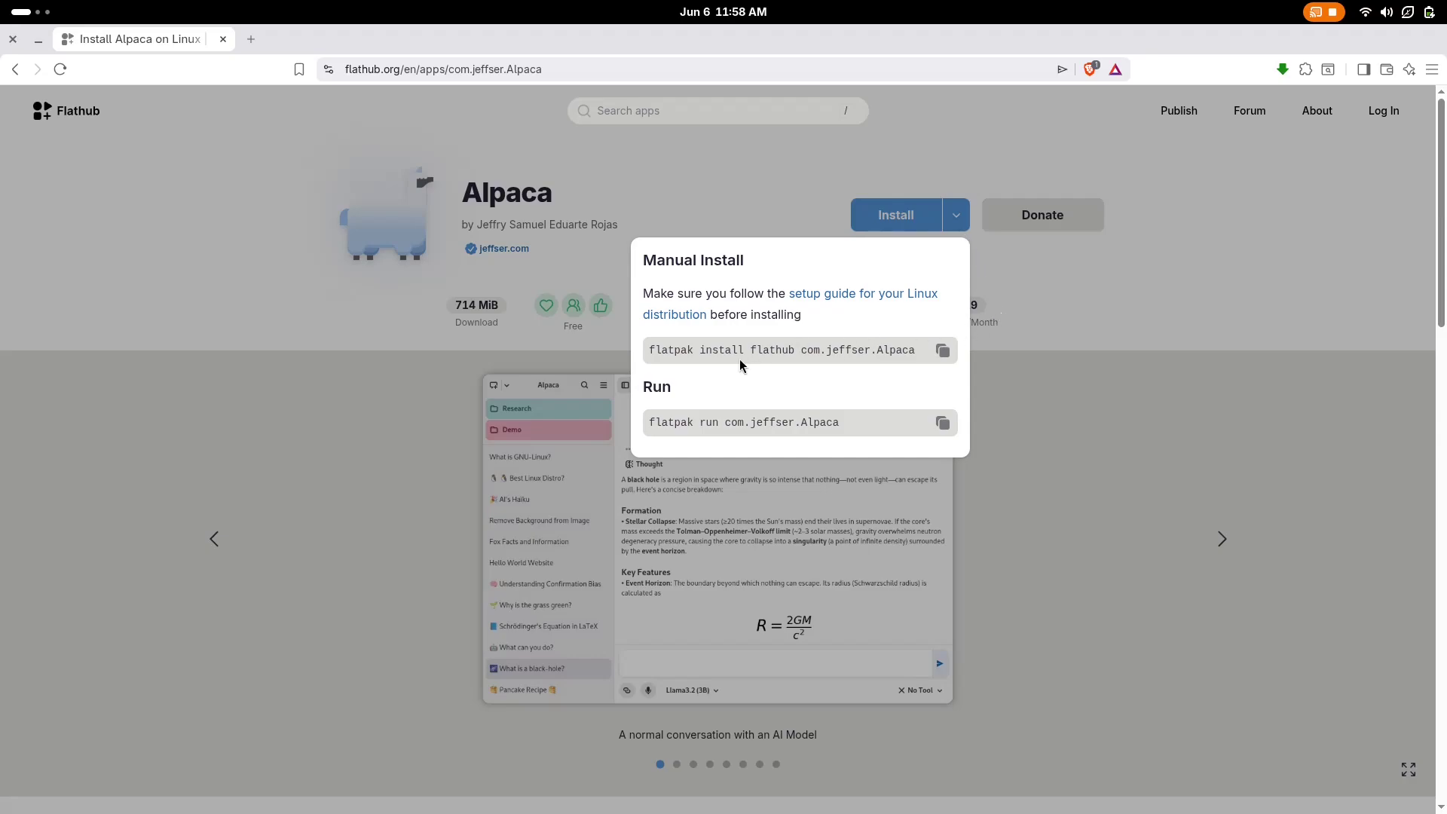
pyautogui.tripleClick(685, 348)
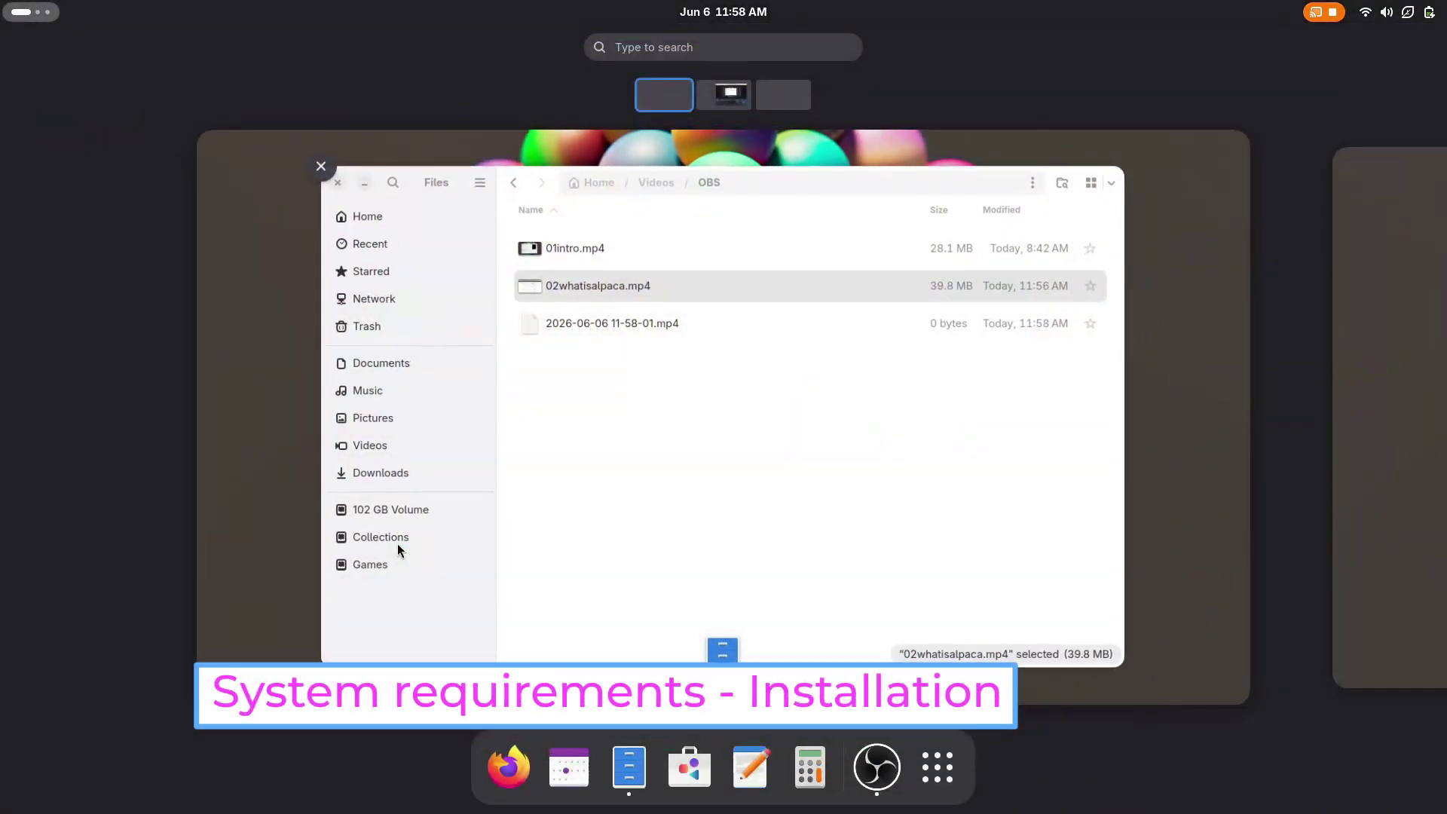
# Step: Launch the Software app through a desktop search for "os"
pyautogui.write('os')
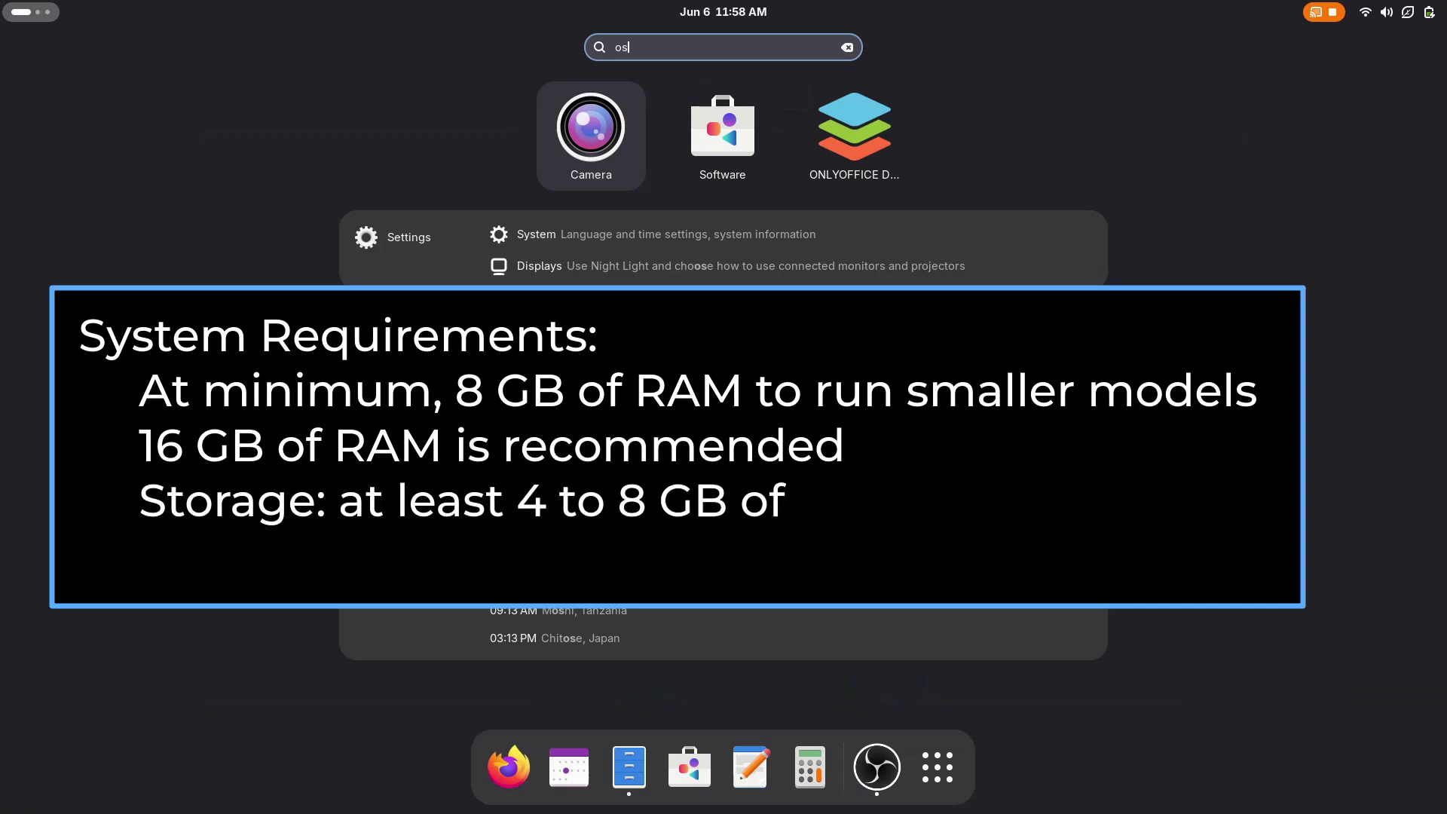
pyautogui.press('Right')
pyautogui.press('Return')
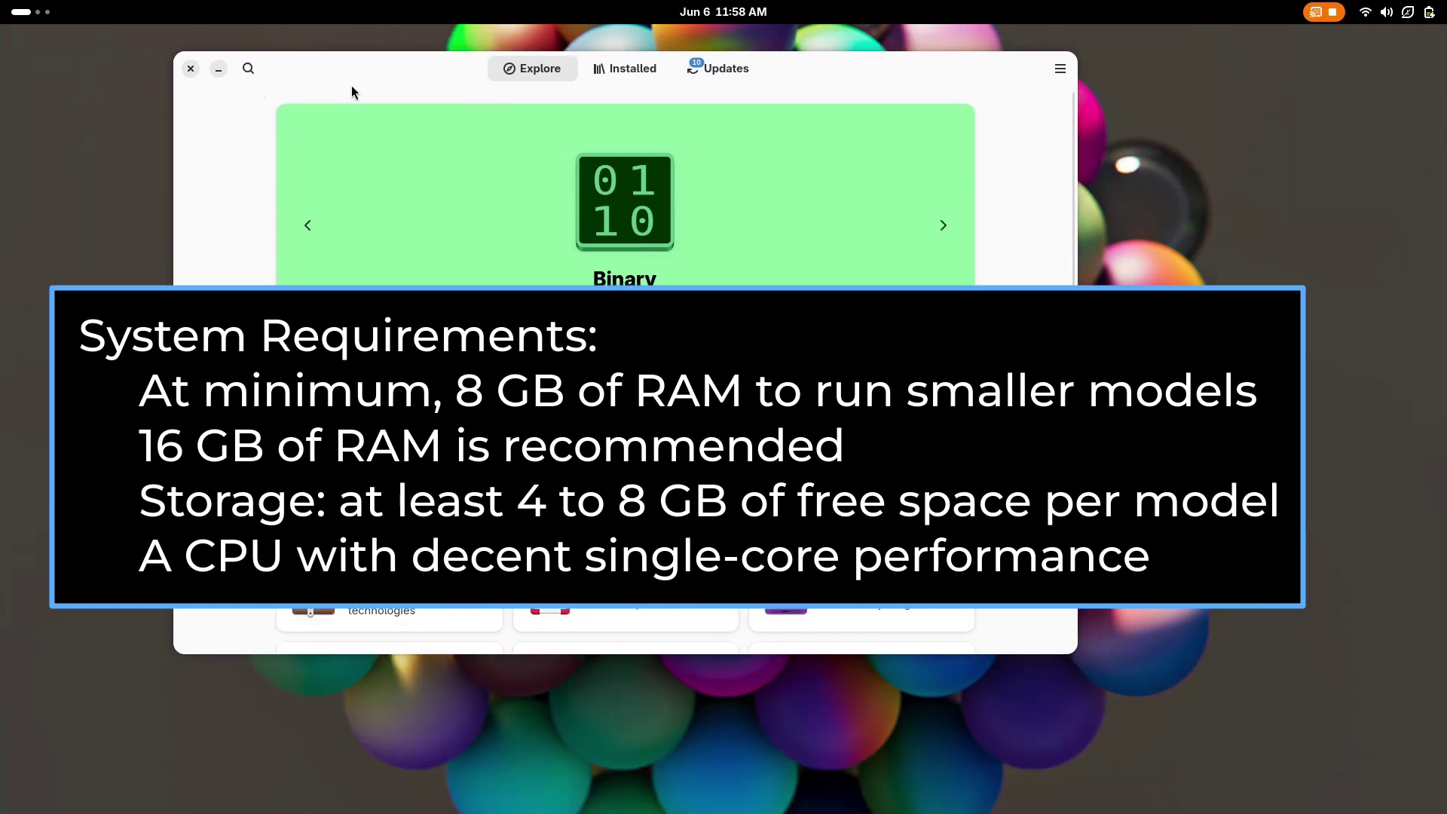
# Step: Search Software for "alpaca", open the Alpaca app page and check its package source
pyautogui.write('alpaca')
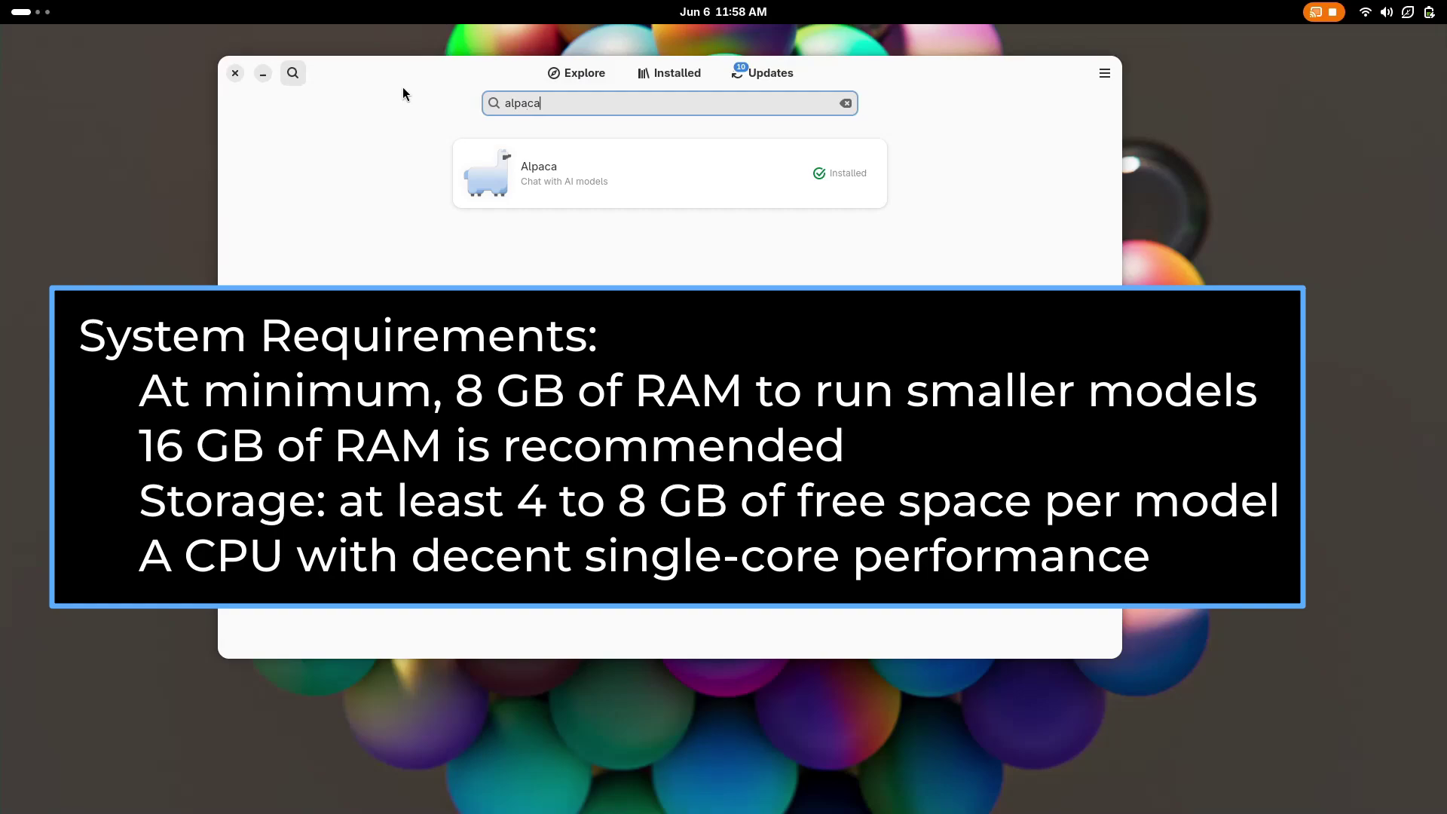
pyautogui.click(718, 150)
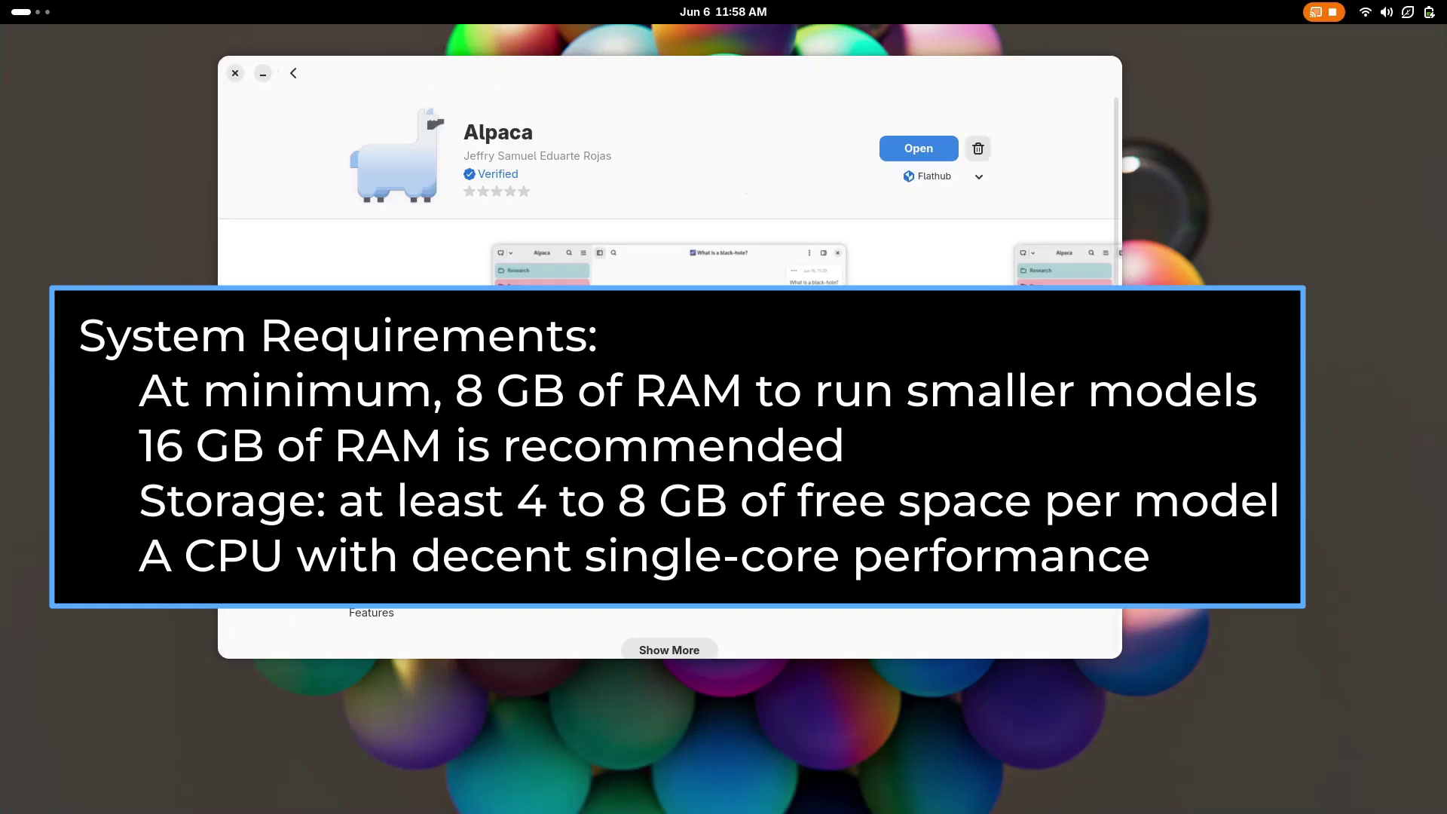
pyautogui.click(956, 181)
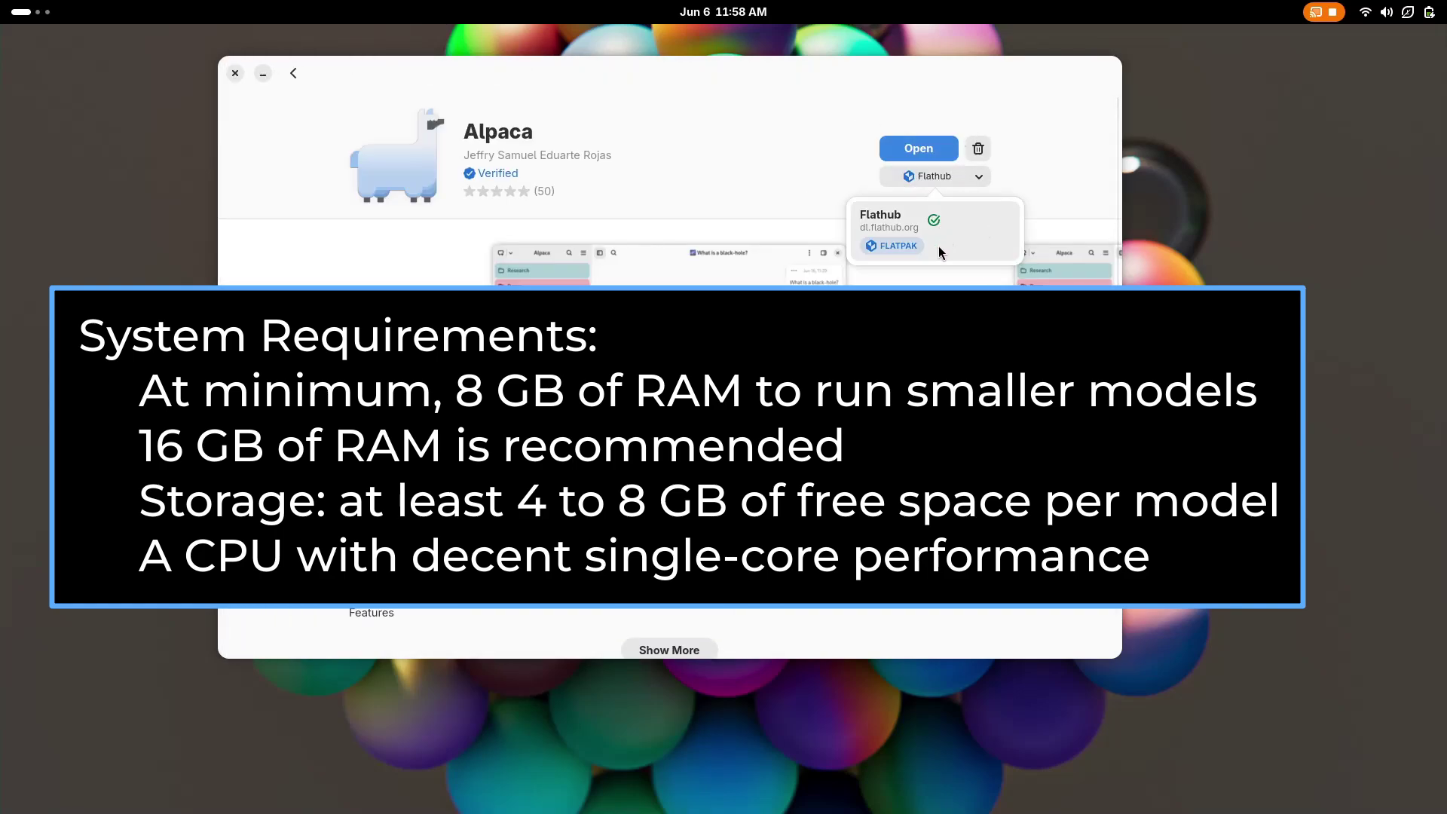
pyautogui.click(818, 173)
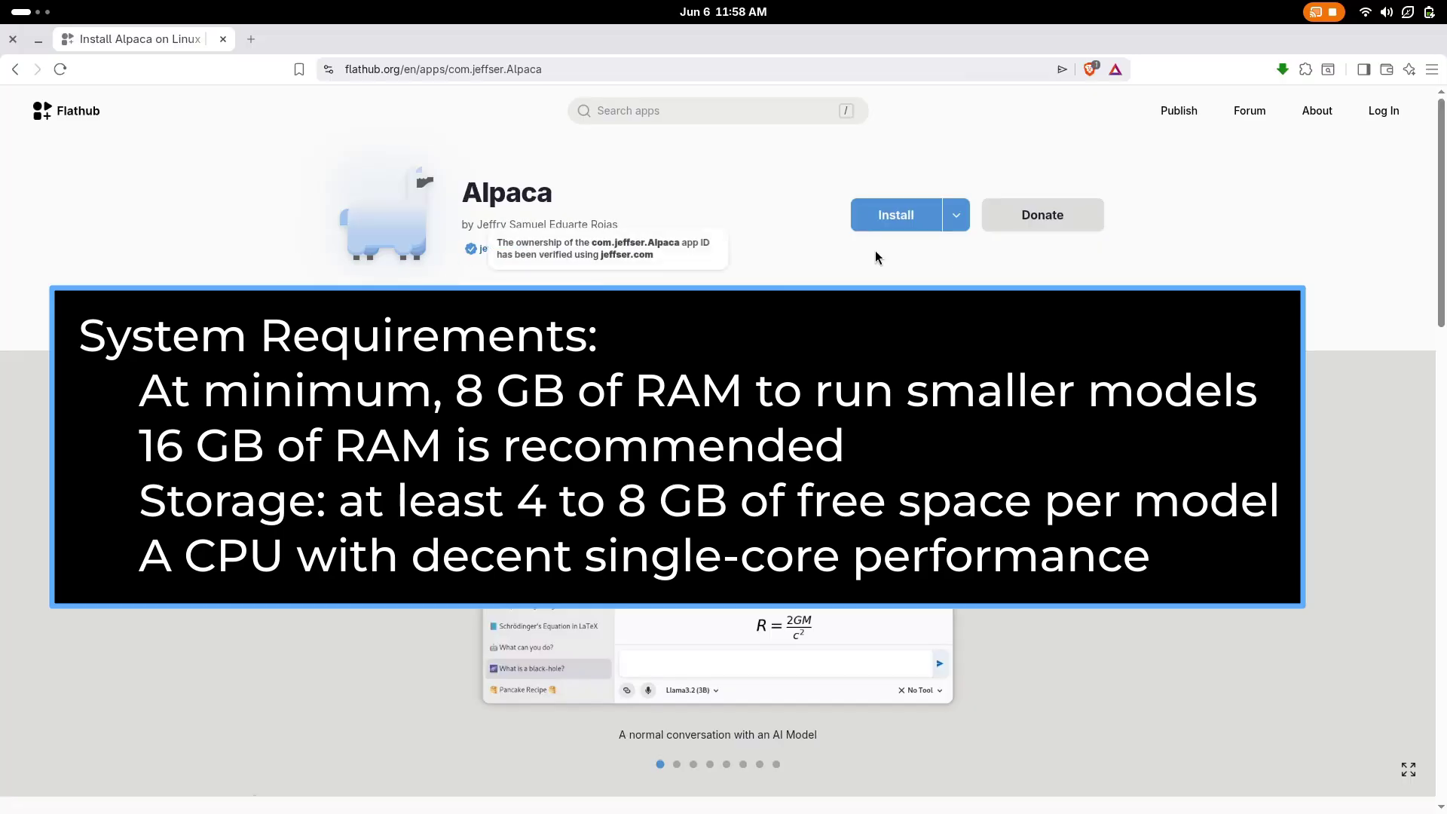
# Step: Switch to Flathub, view the manual install options for Alpaca and close the browser window
pyautogui.click(957, 217)
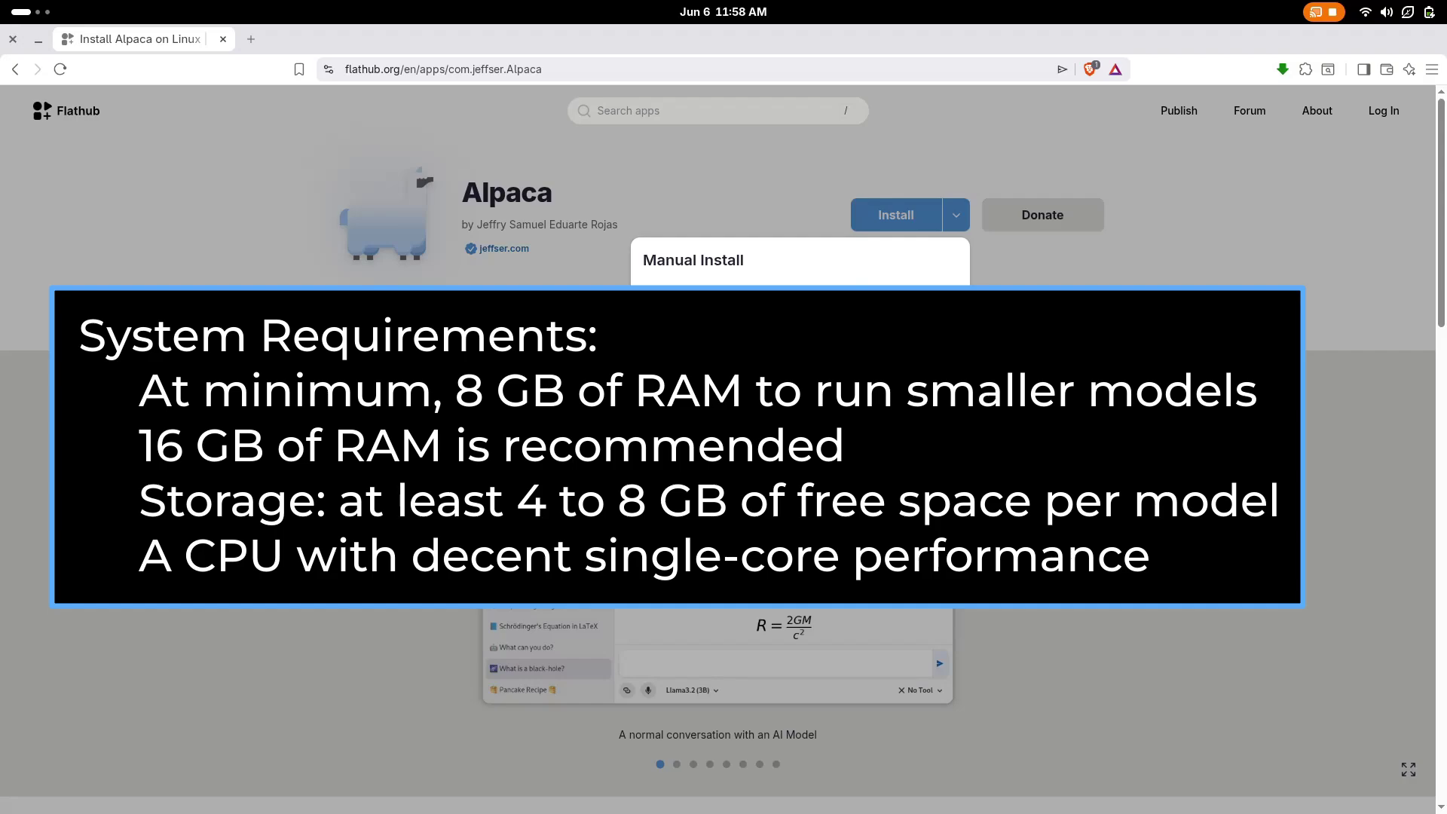
pyautogui.click(14, 40)
pyautogui.press('super')
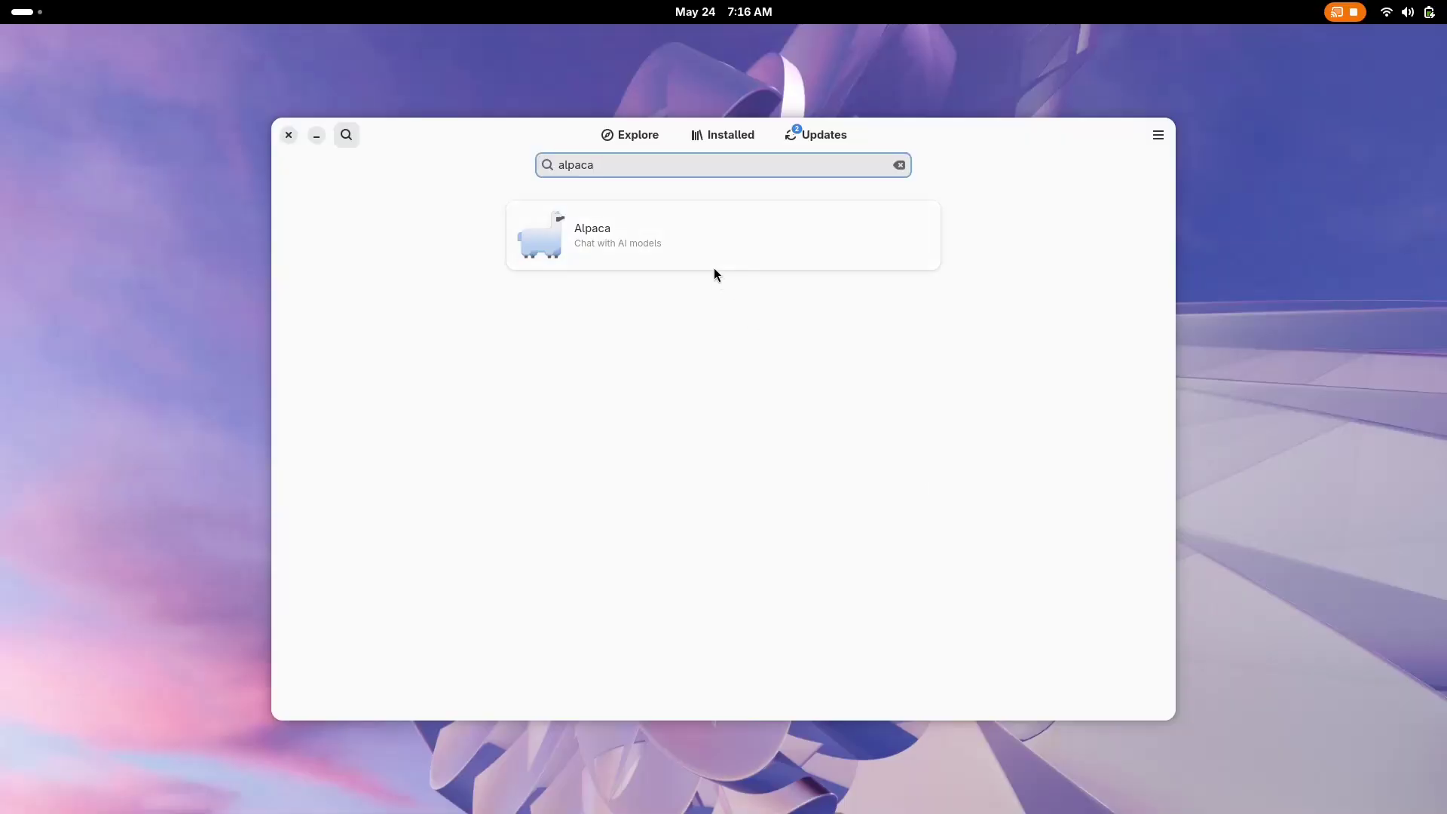
# Step: Open Alpaca's page from the Software search results, check its Flathub source and start the installation
pyautogui.click(713, 264)
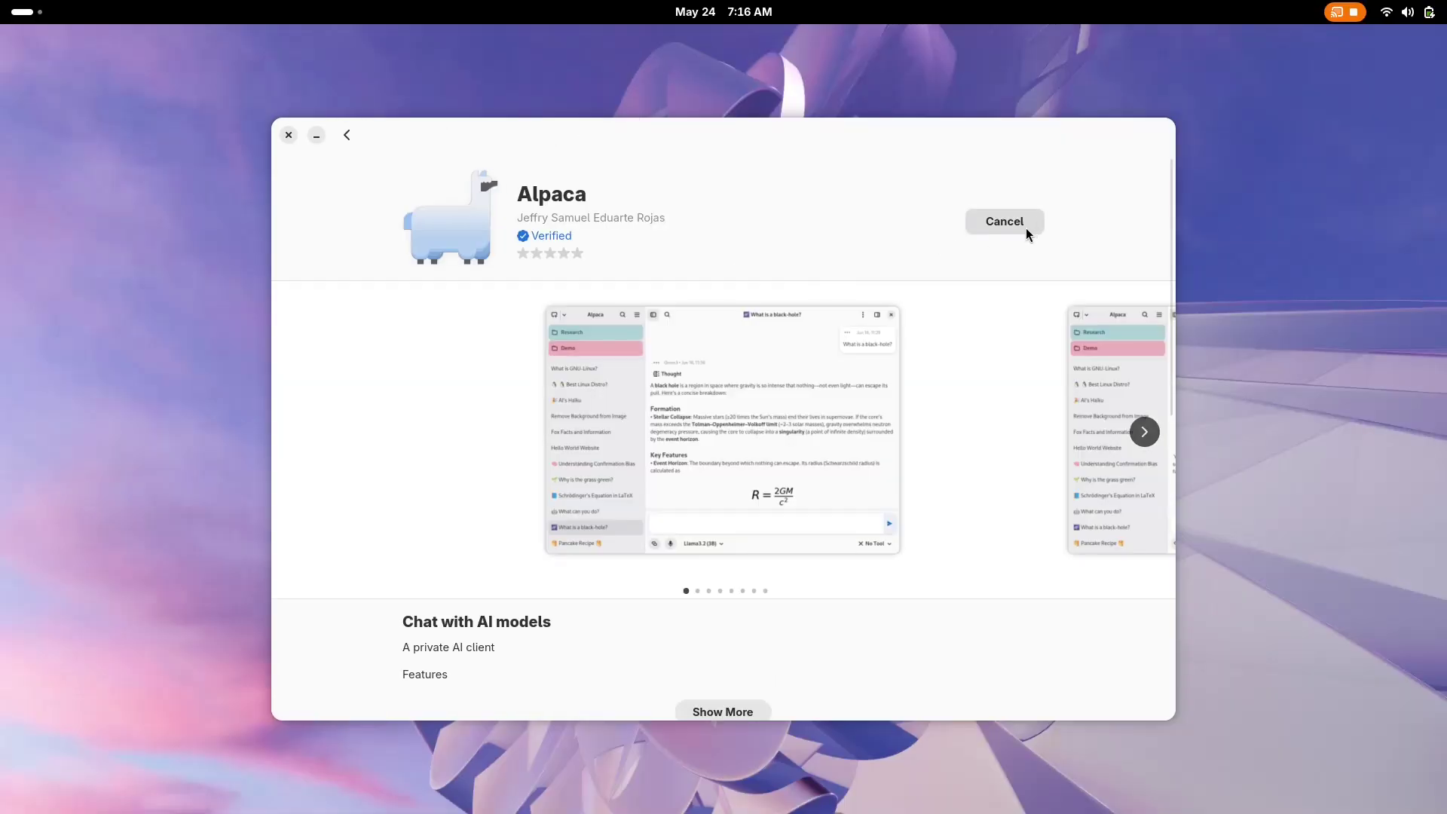
pyautogui.click(994, 239)
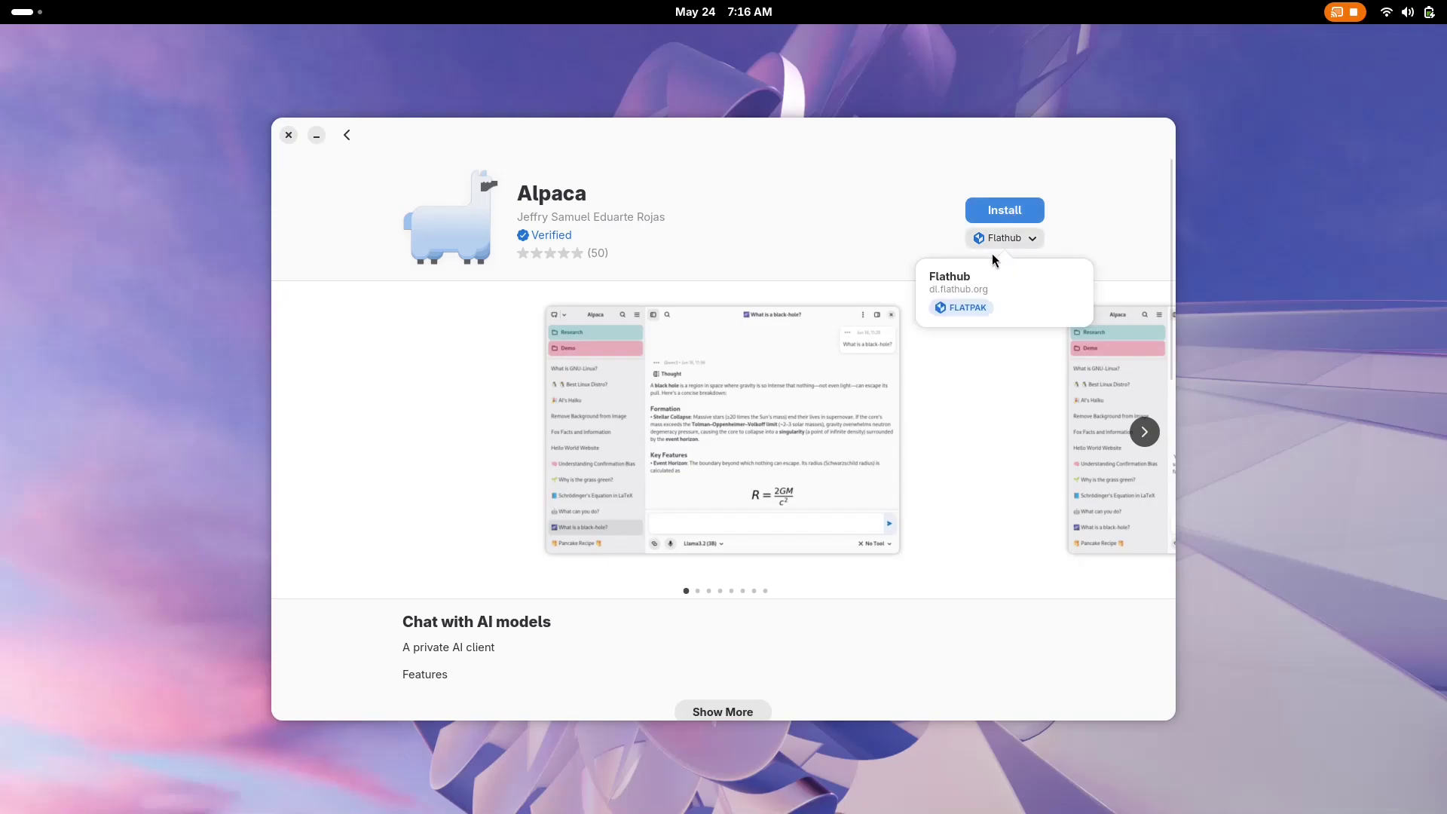
pyautogui.click(899, 231)
pyautogui.click(1018, 208)
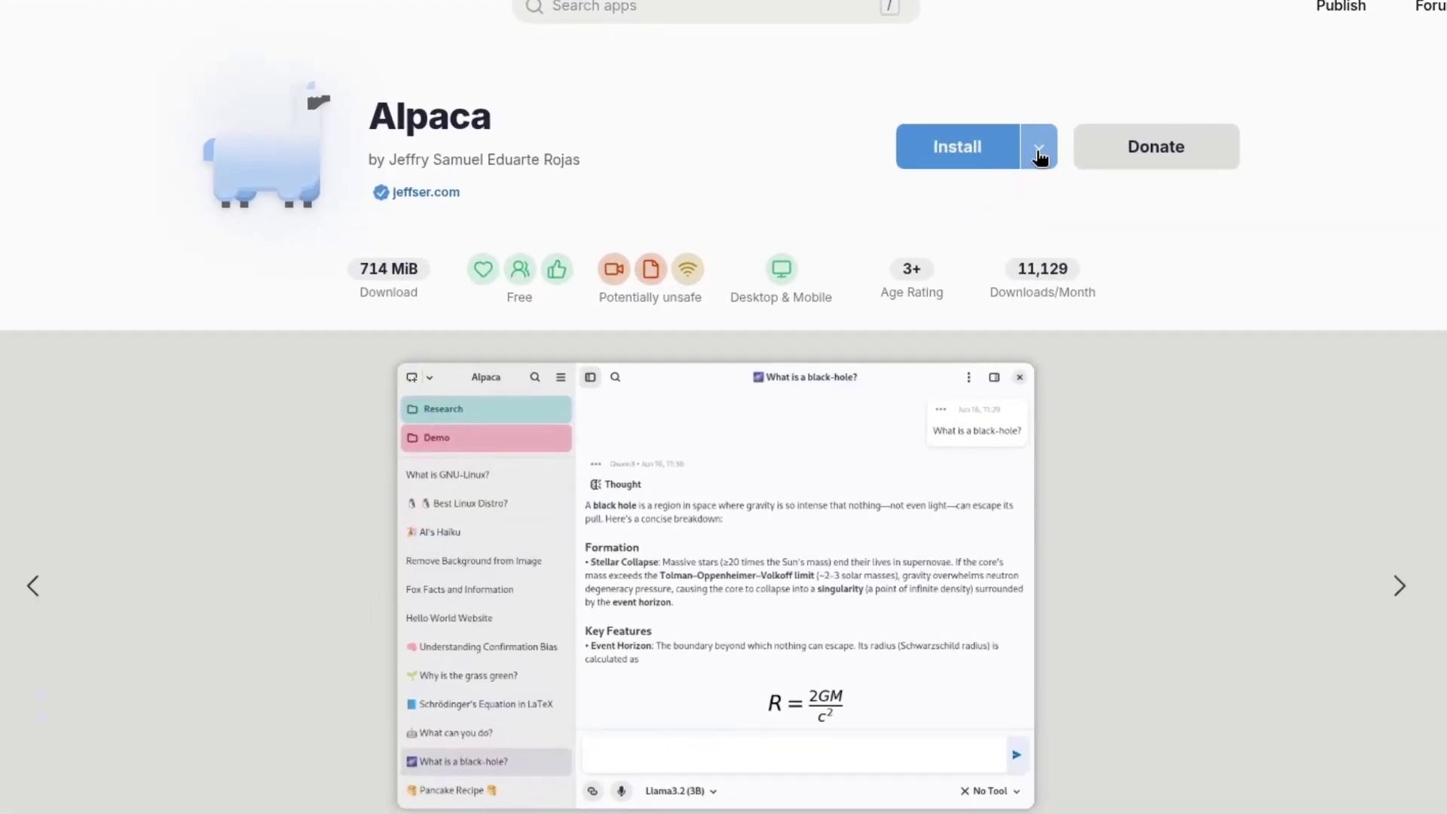
# Step: Show Alpaca's manual install instructions on Flathub and select the command "flatpak install flathub com.jeffser.Alpaca"
pyautogui.click(1039, 154)
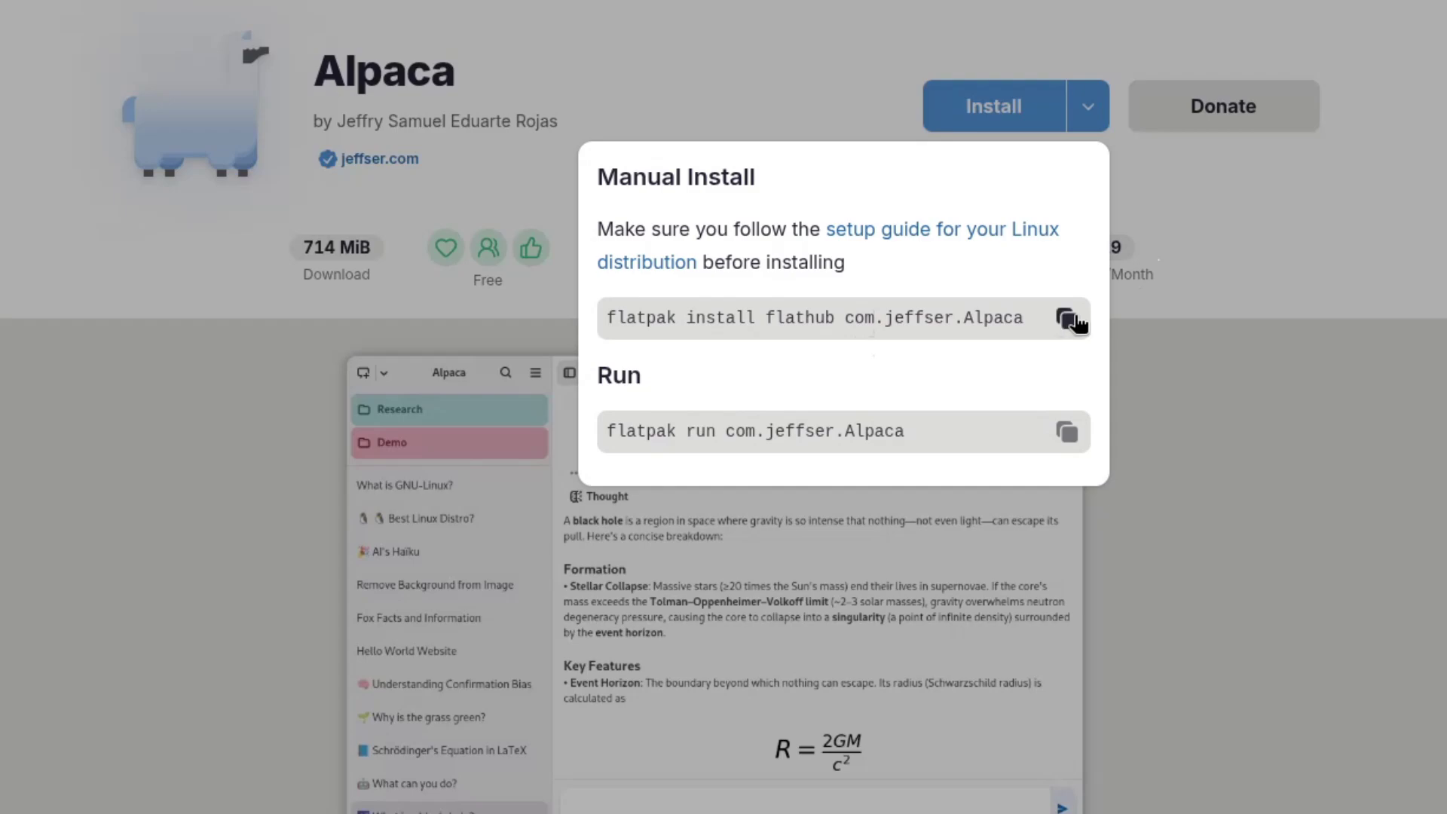
pyautogui.tripleClick(675, 312)
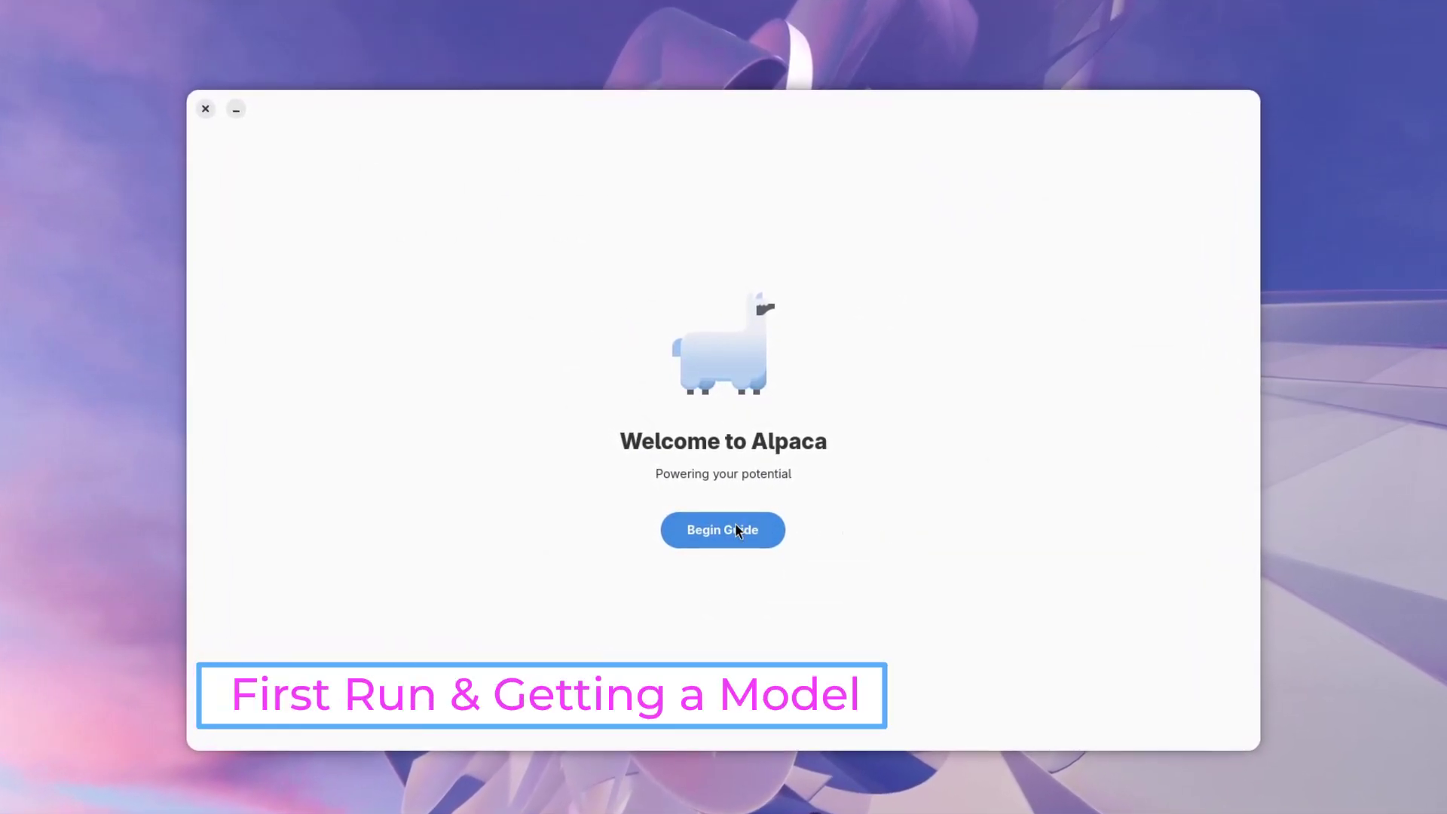
# Step: Begin the welcome guide, create a local Ollama instance by completing its installation, and dismiss the installer
pyautogui.click(733, 527)
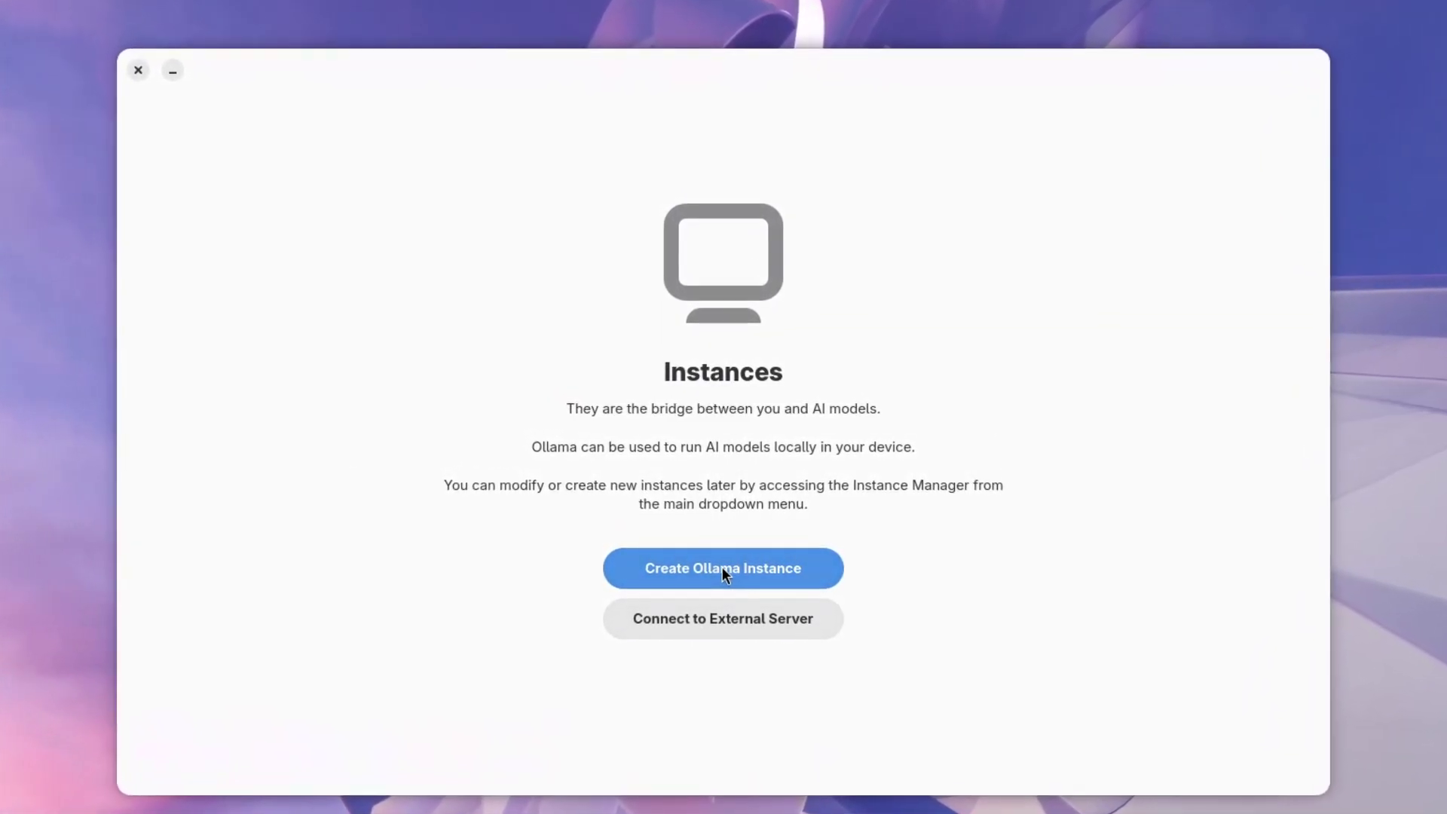
pyautogui.click(723, 567)
pyautogui.click(757, 582)
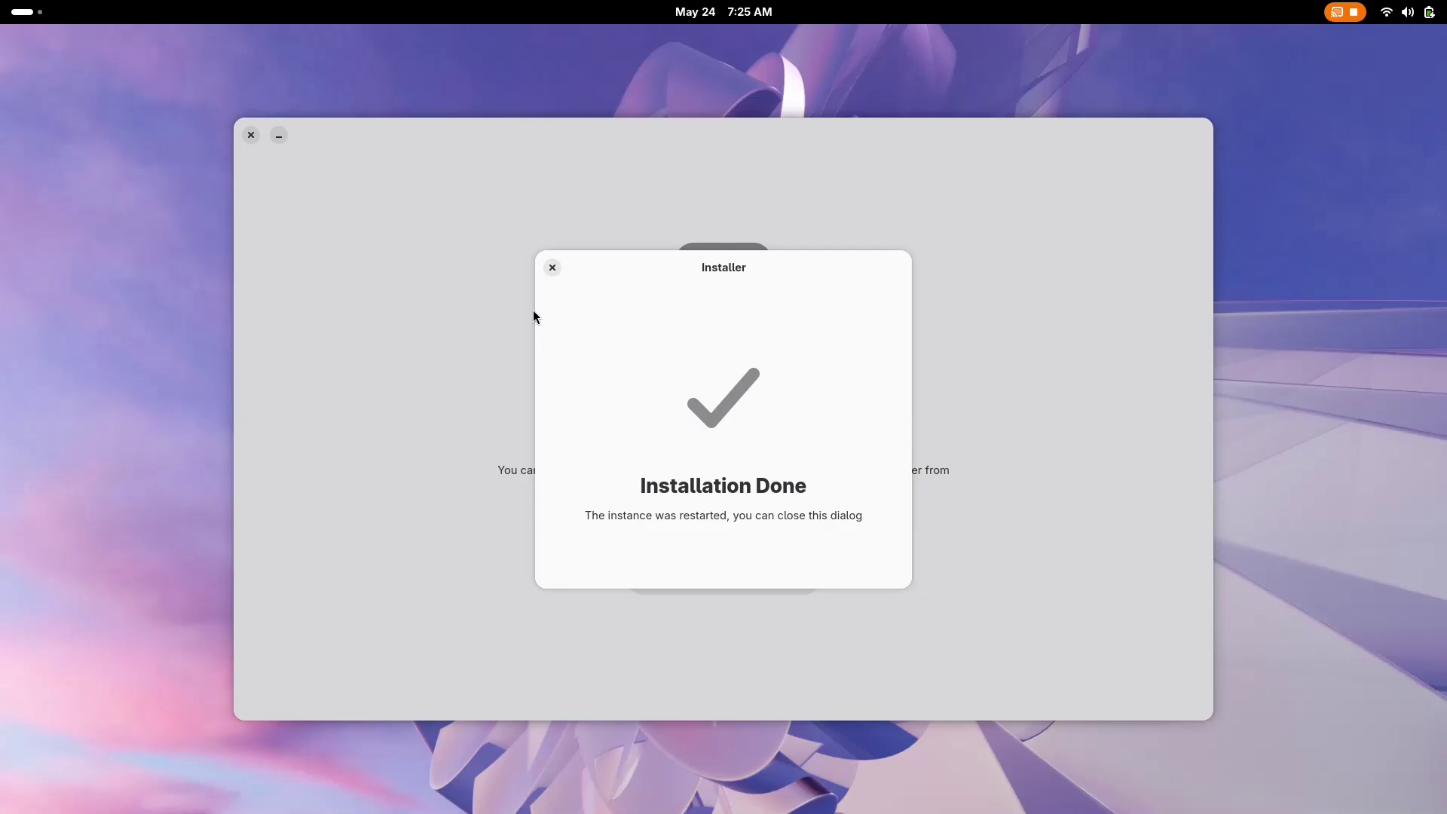
pyautogui.click(552, 267)
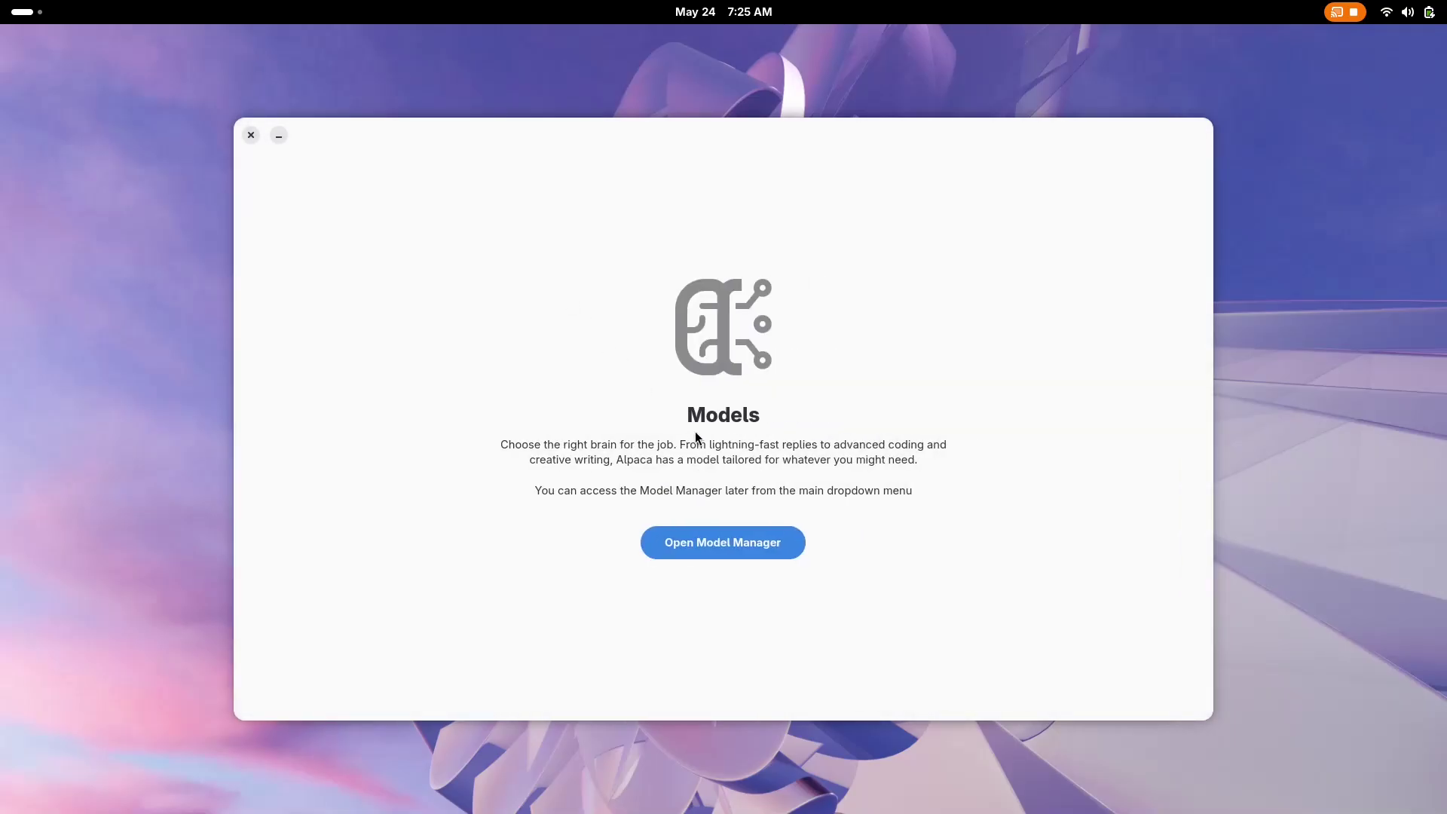
# Step: Browse the available models in the Model Manager, open Qwen and pull its 0.5B version
pyautogui.click(754, 533)
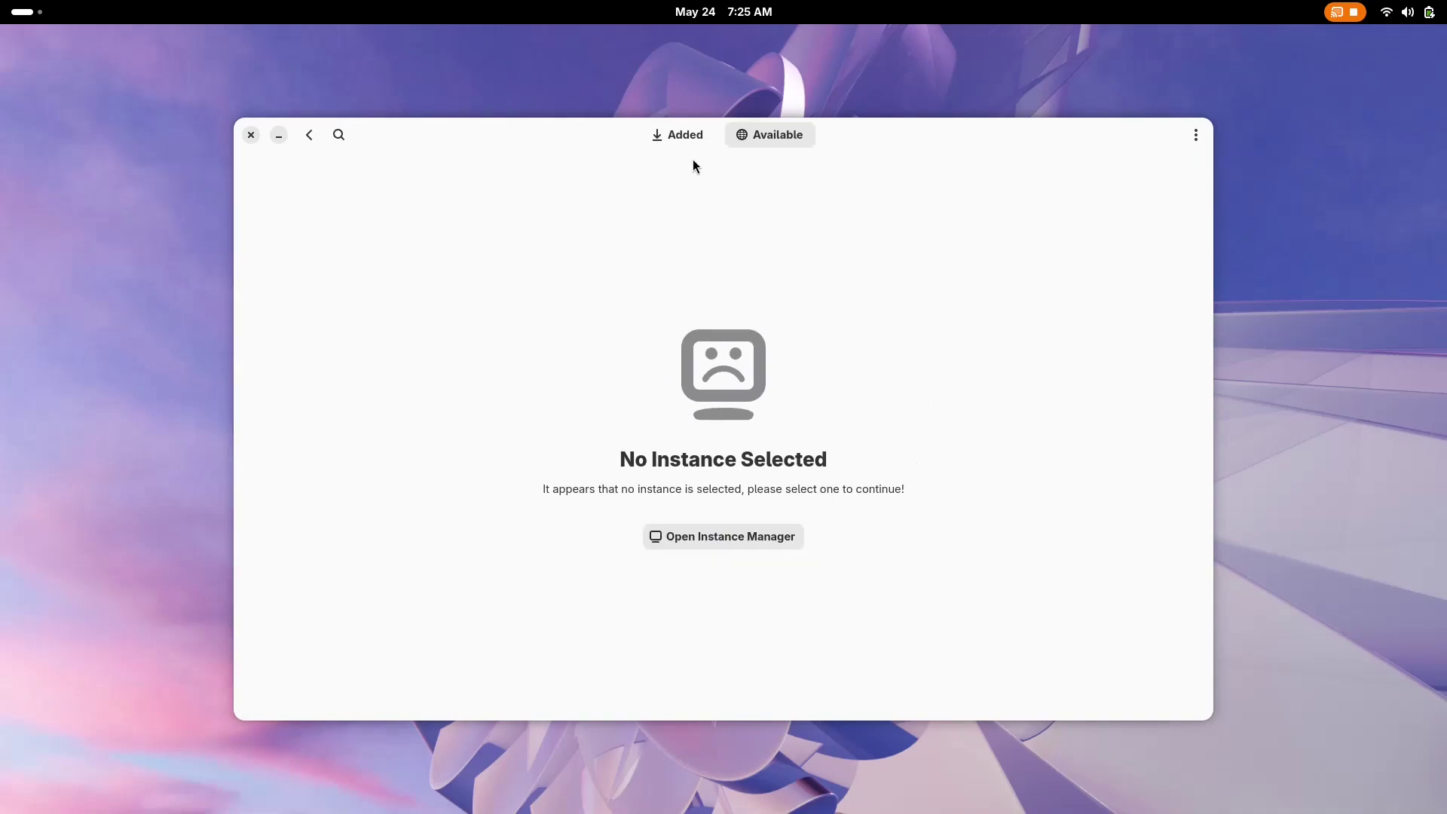
pyautogui.click(808, 136)
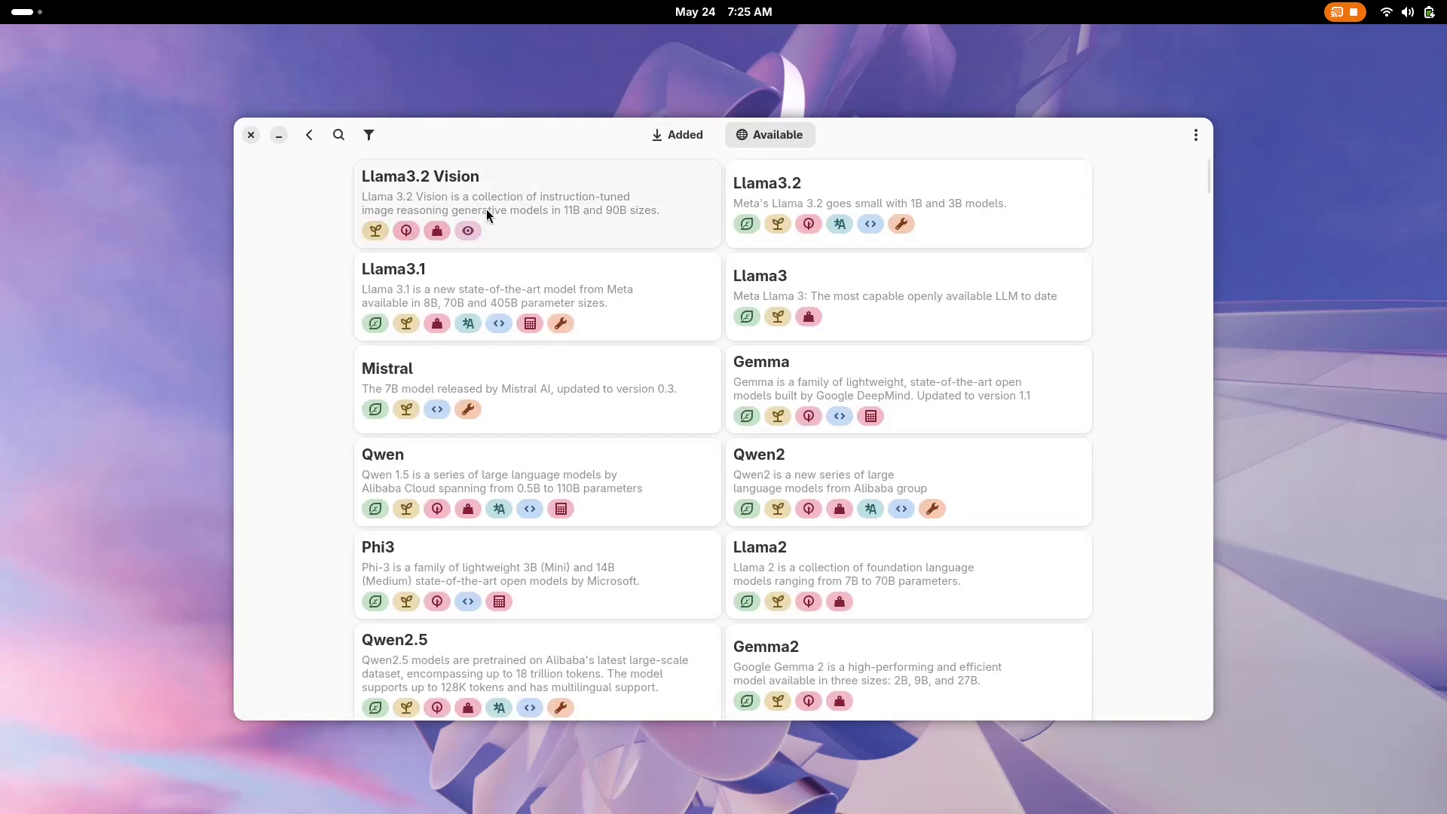
pyautogui.click(791, 298)
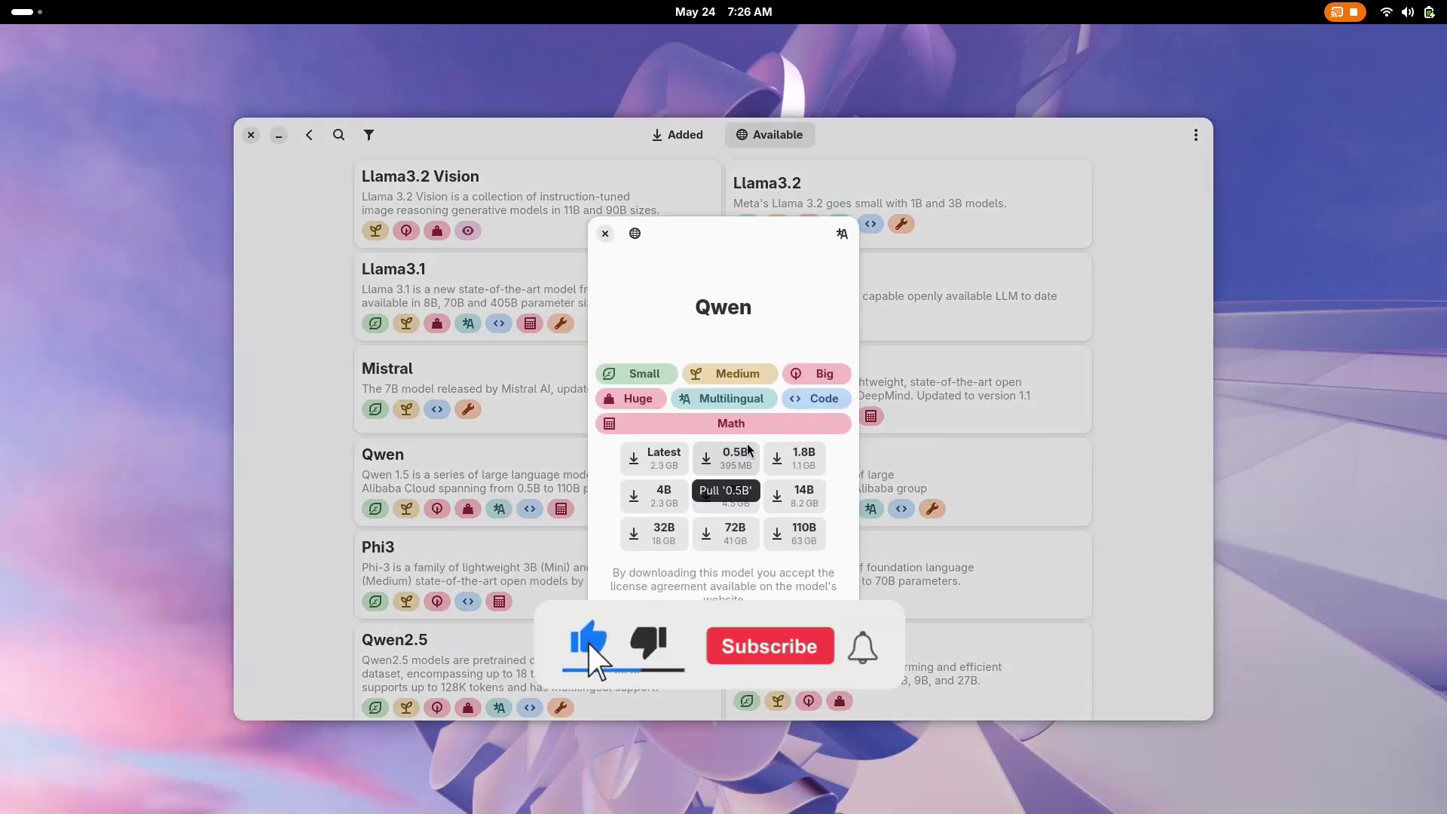
pyautogui.click(747, 444)
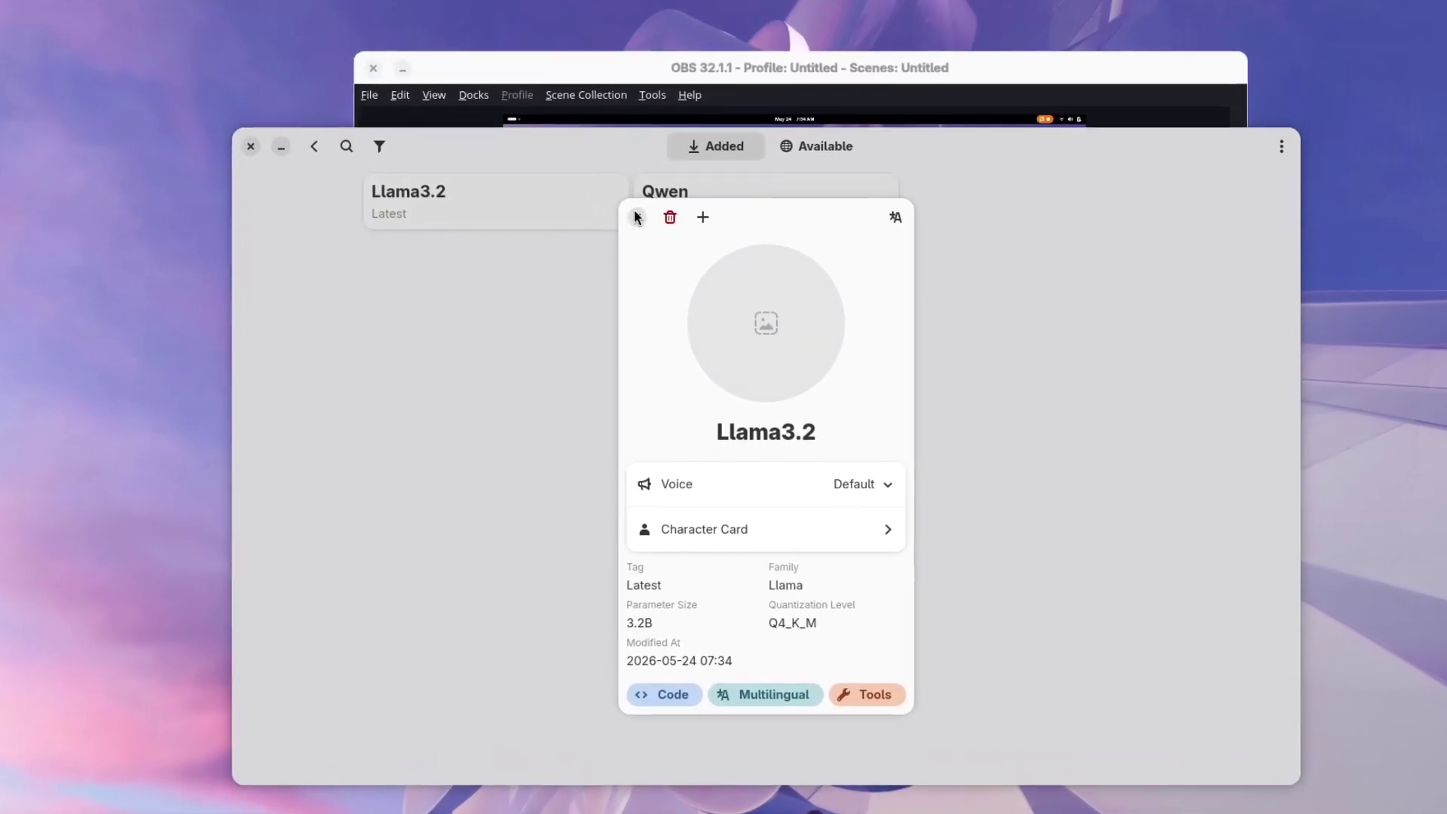
# Step: Review the details of the added Qwen model, leave the Model Manager and close the welcome guide
pyautogui.press('Escape')
pyautogui.click(686, 190)
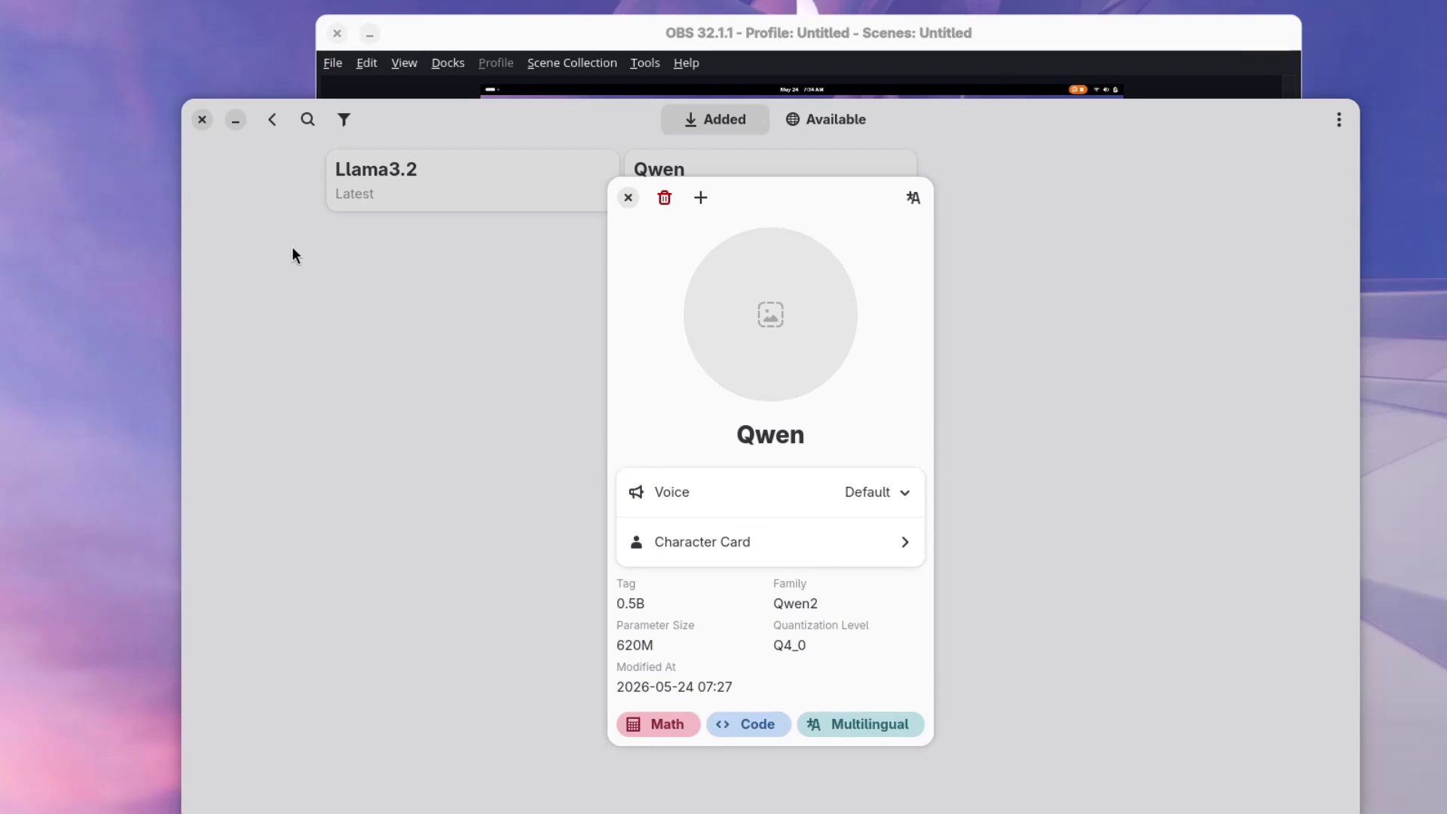
pyautogui.click(628, 199)
pyautogui.click(278, 124)
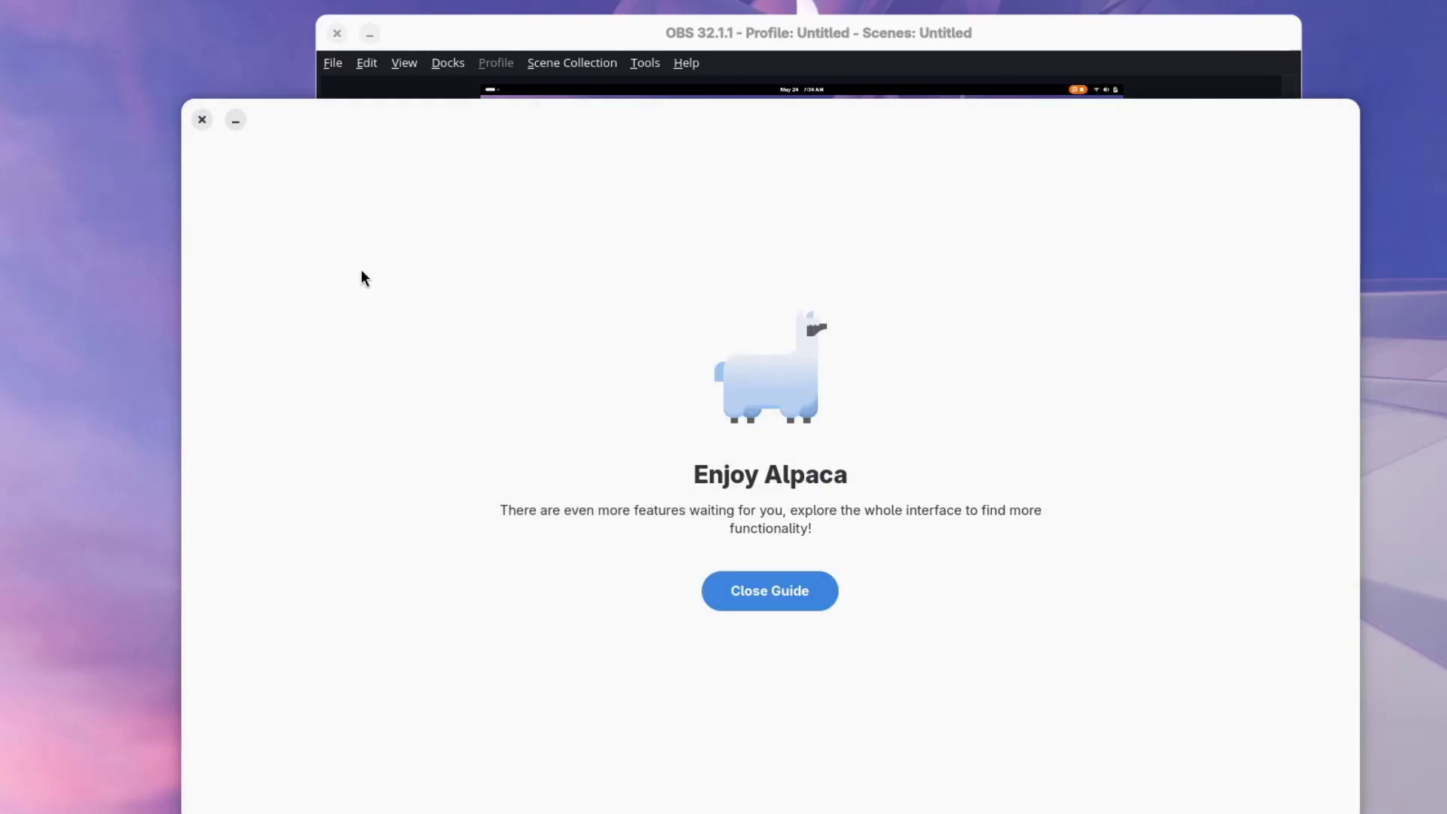
pyautogui.click(769, 591)
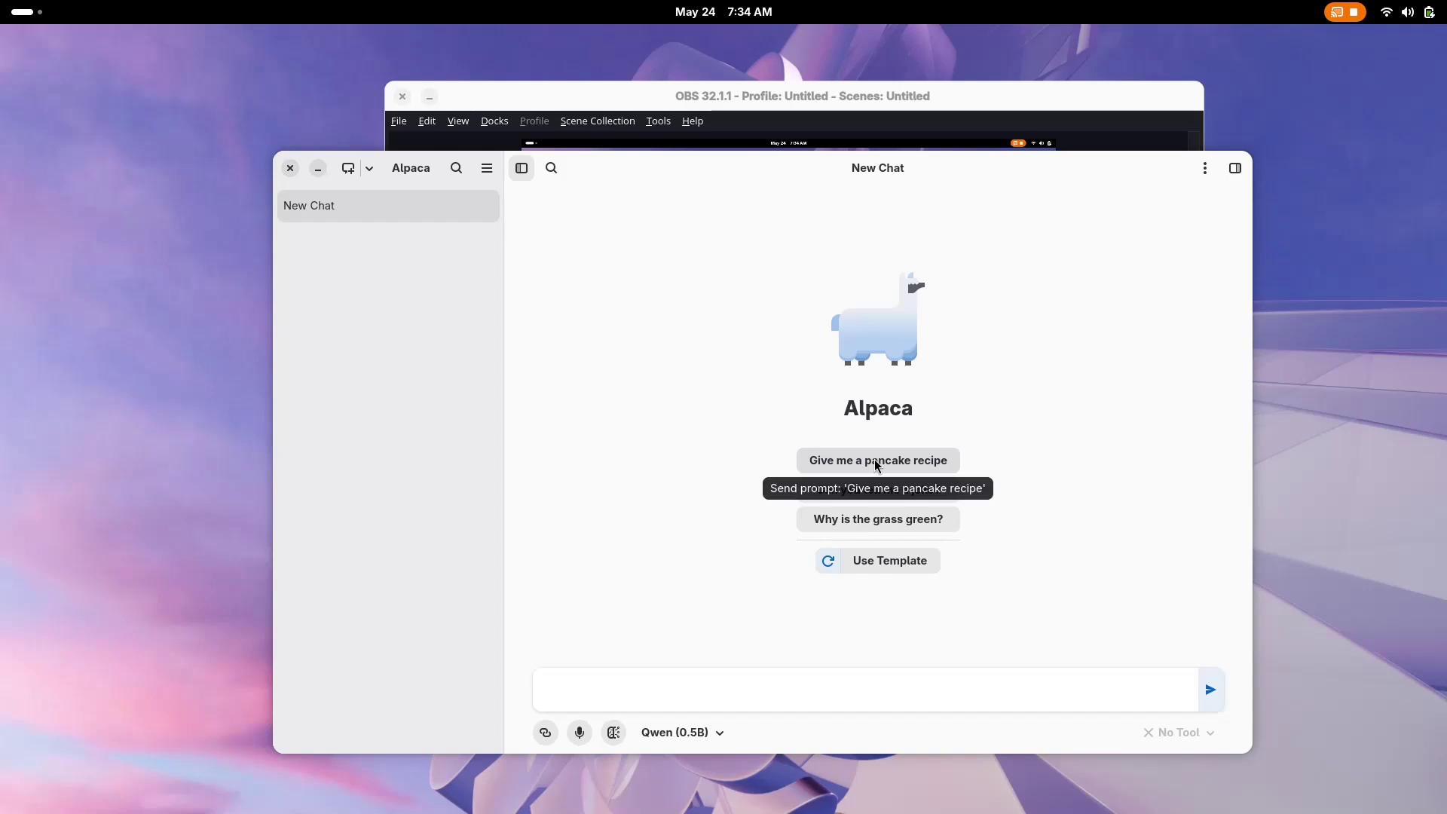
# Step: Send the suggested prompt "Give me a pancake recipe", and bring the Alpaca chat window back from the desktop overview
pyautogui.click(877, 464)
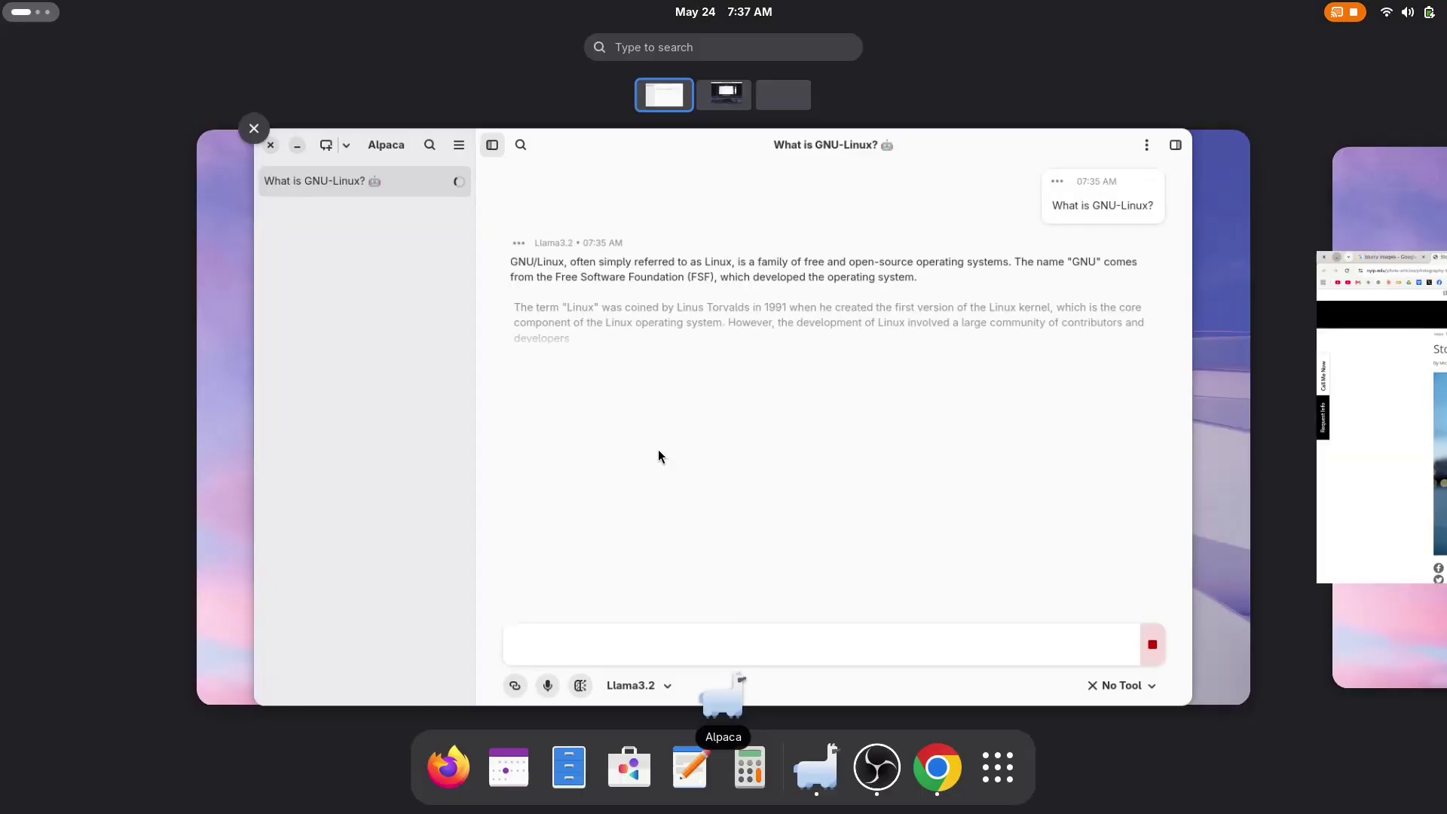
pyautogui.click(660, 456)
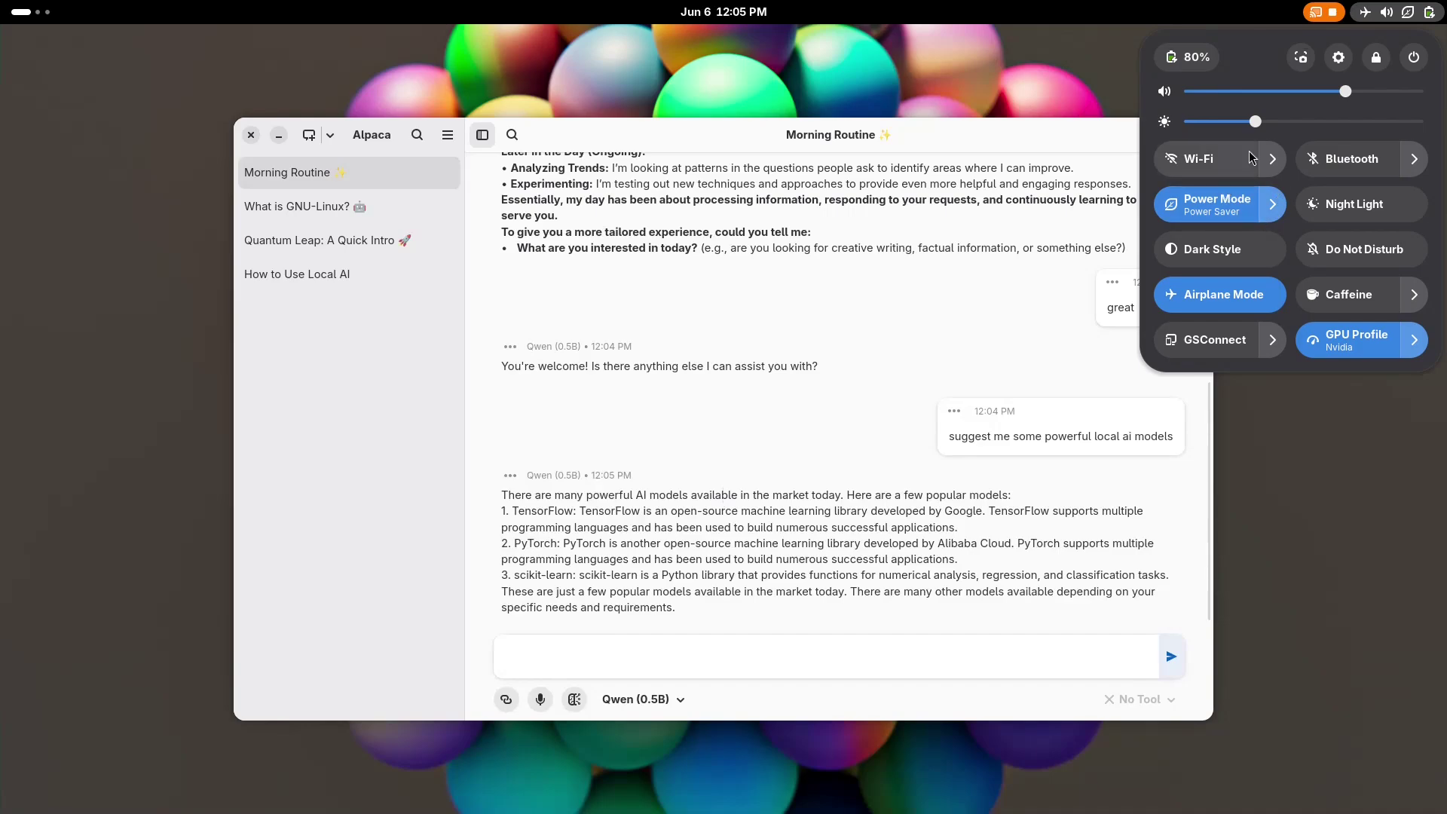
# Step: Check the Wi-Fi and airplane mode state in the system quick settings, then return to the chat
pyautogui.click(1200, 163)
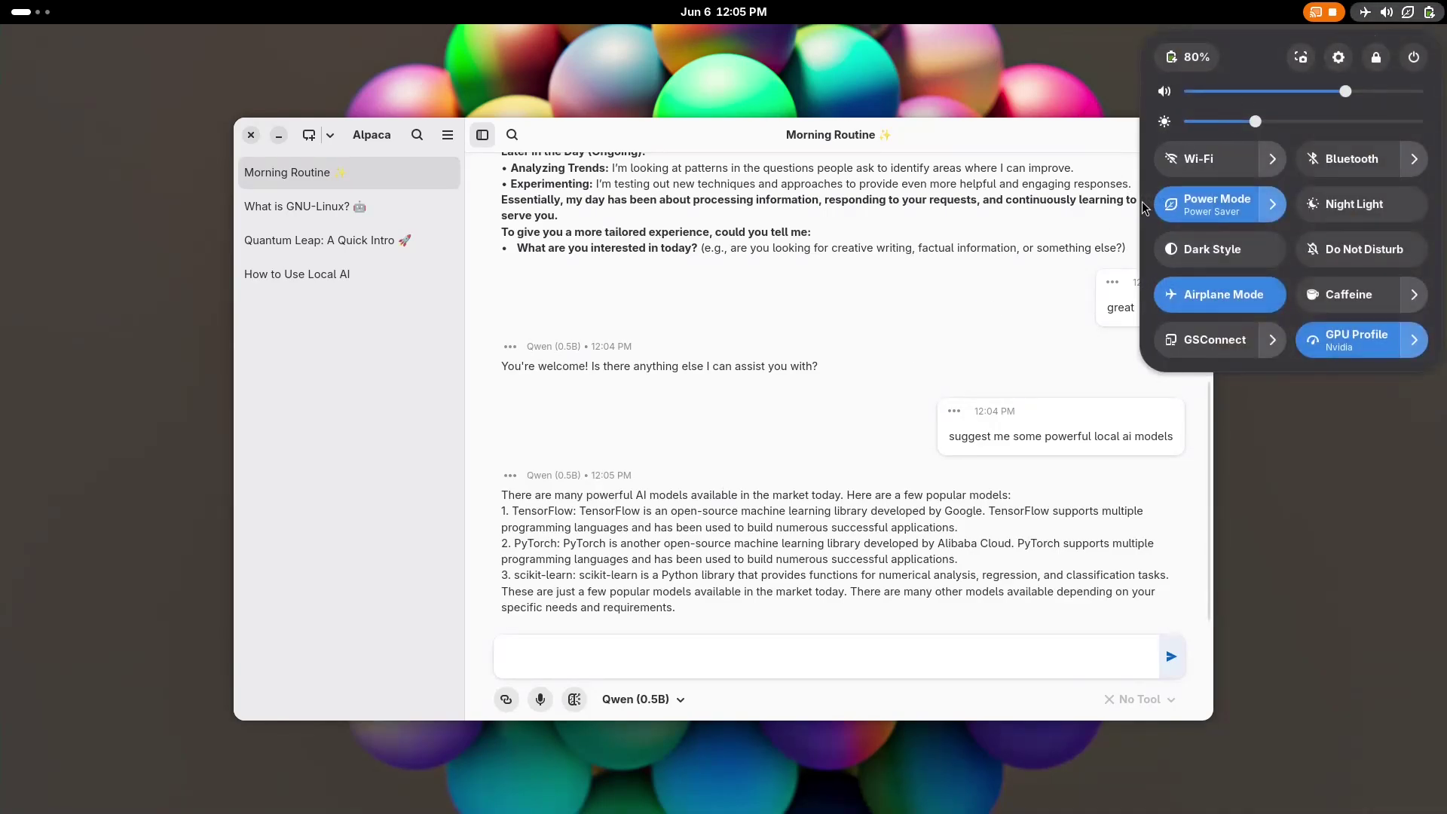
pyautogui.click(839, 357)
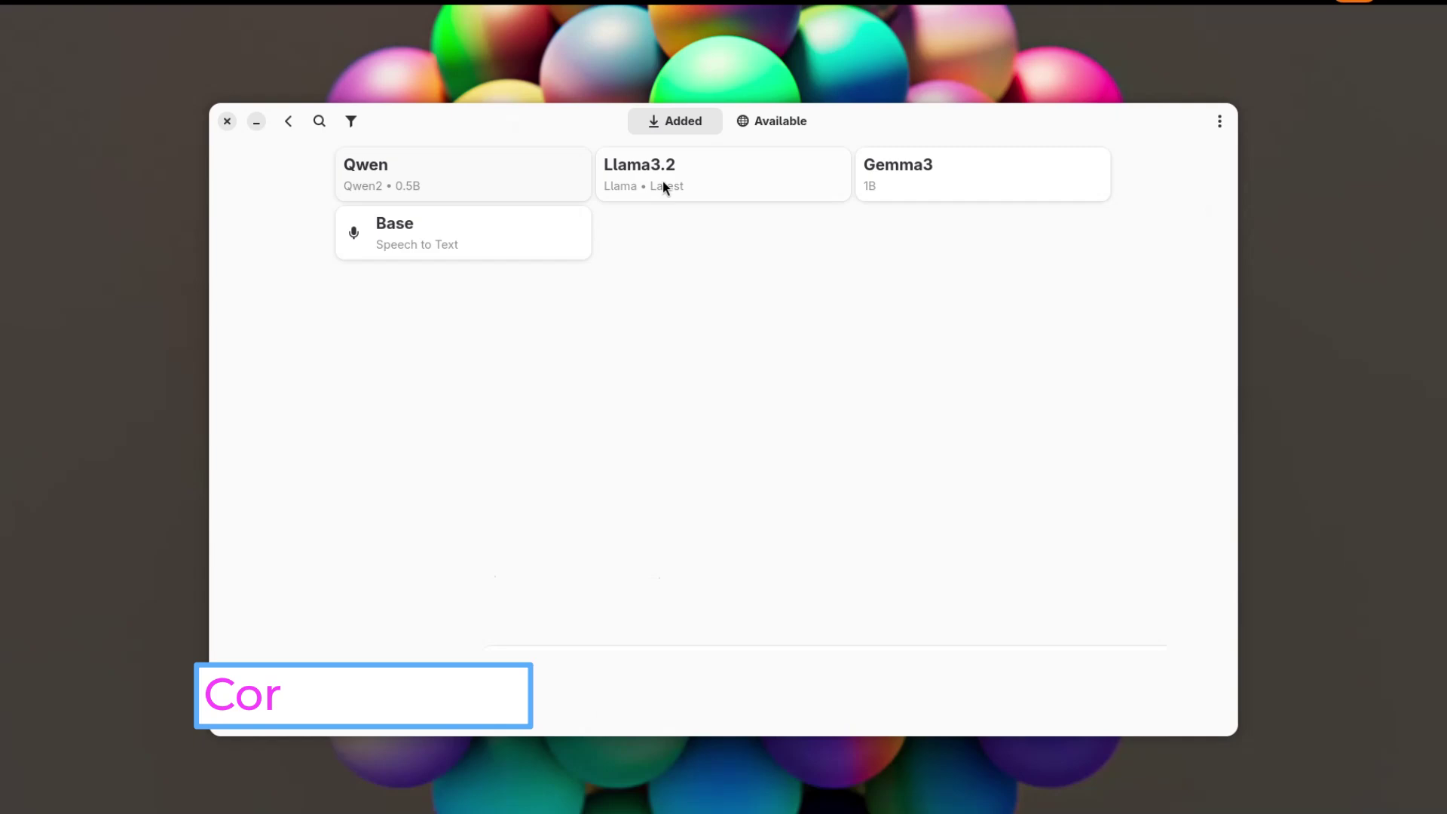
# Step: Examine the added models in the Model Manager, including the details of Llama3.2, and return to the chats
pyautogui.click(368, 219)
pyautogui.click(577, 253)
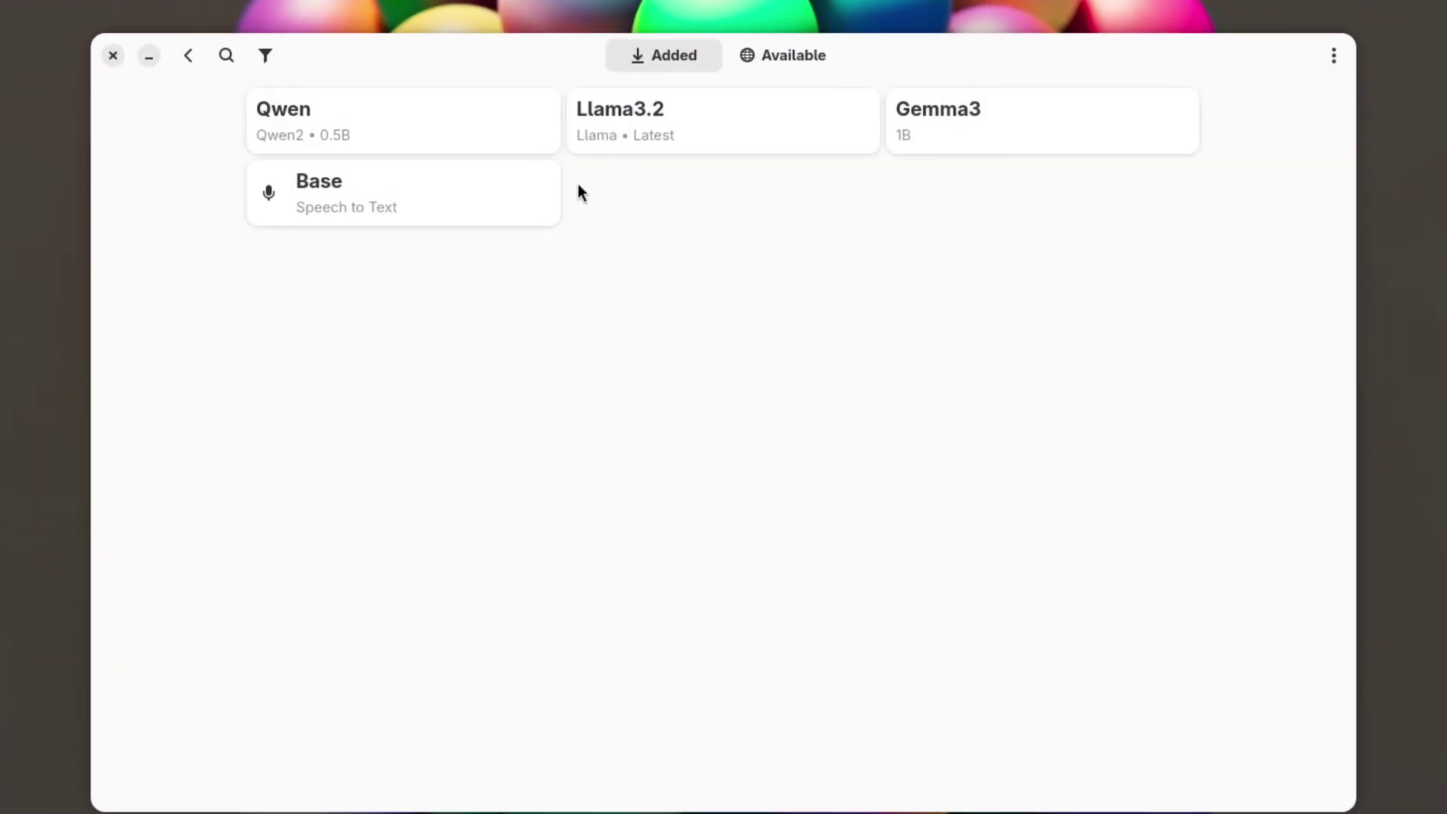
pyautogui.click(584, 162)
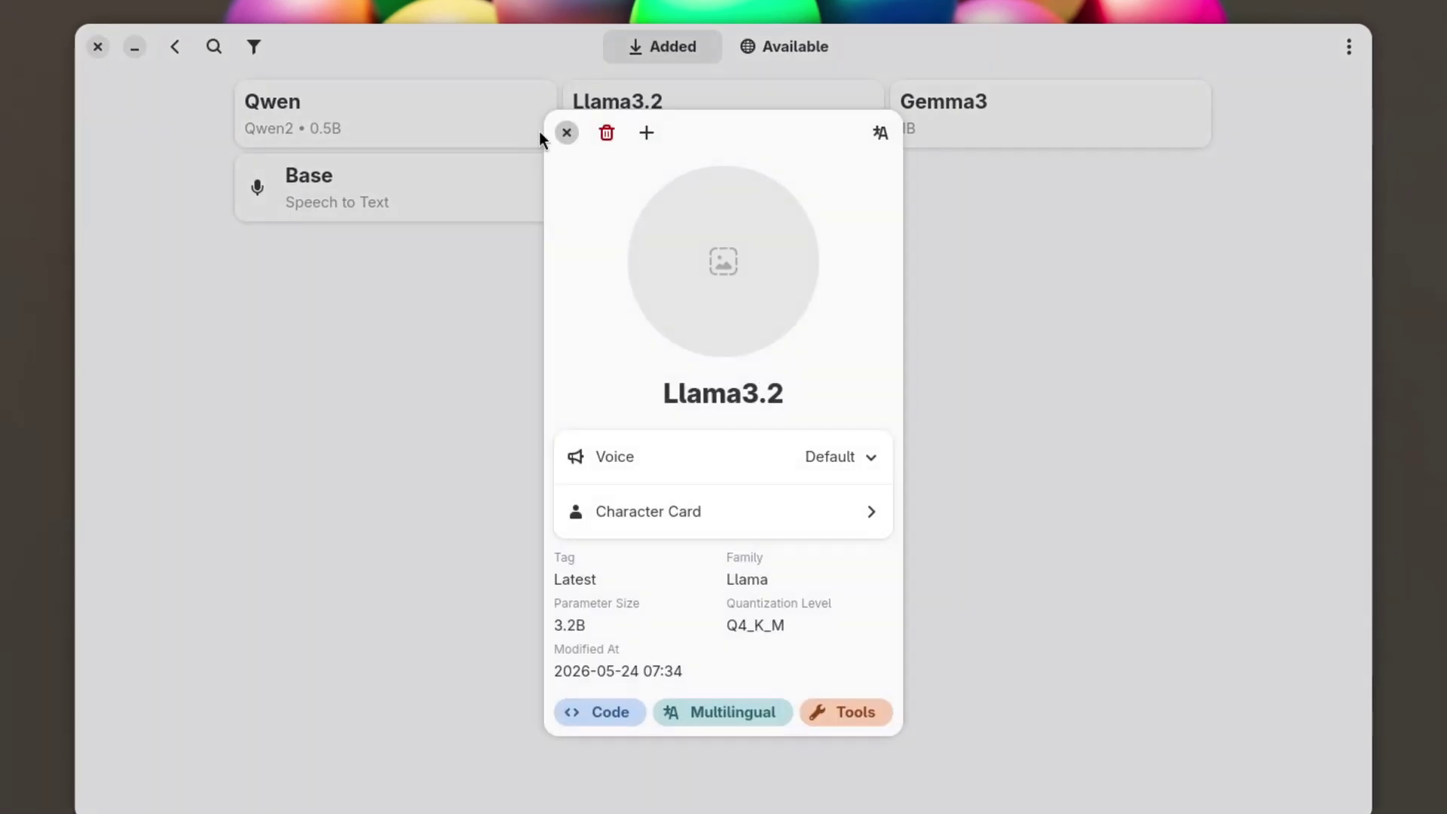
pyautogui.click(540, 132)
pyautogui.click(177, 50)
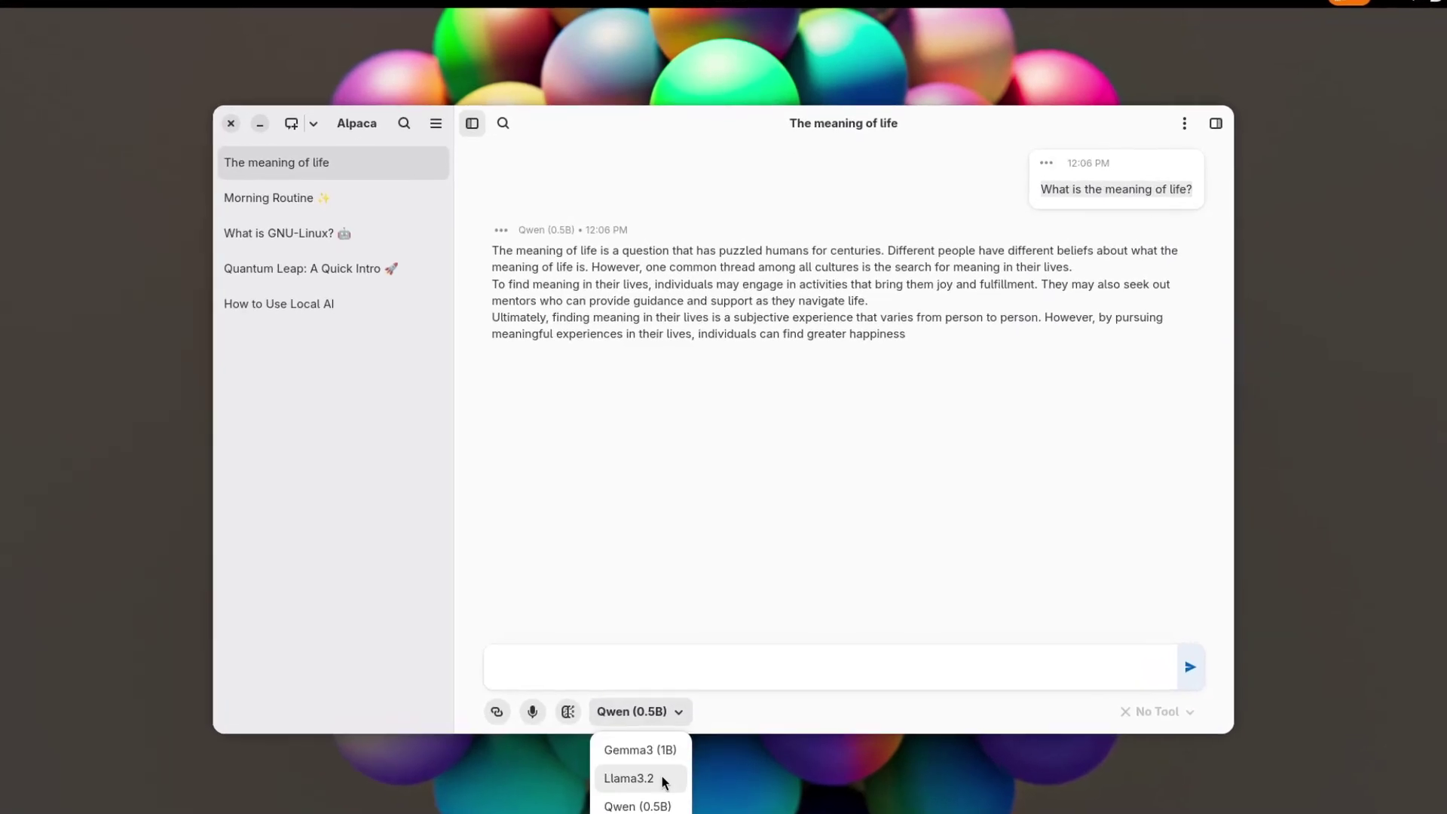
# Step: Switch the chat's model to Llama3.2 and send it the pasted question "What is the meaning of life?"
pyautogui.click(662, 776)
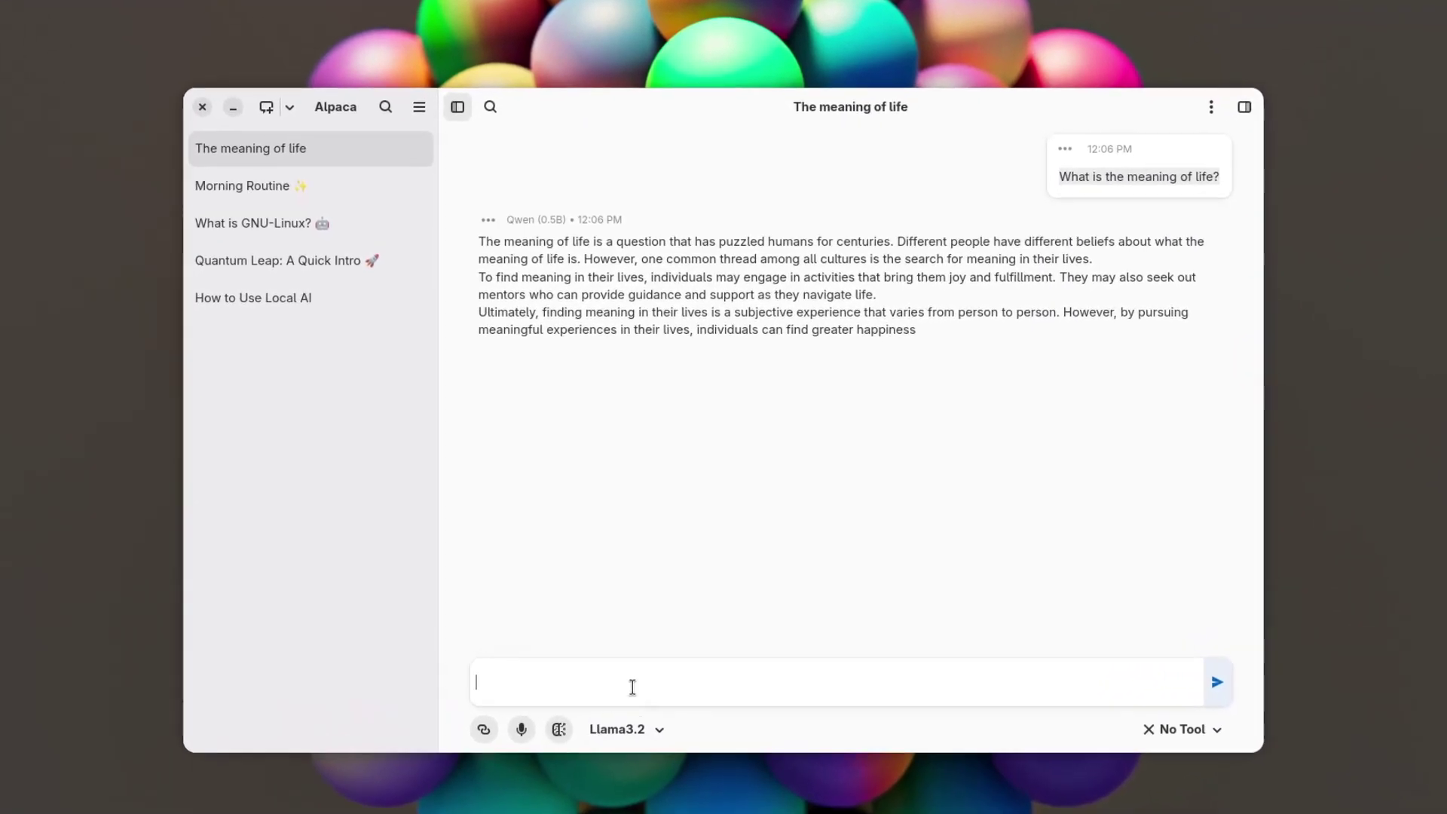
pyautogui.rightClick(657, 673)
pyautogui.click(716, 452)
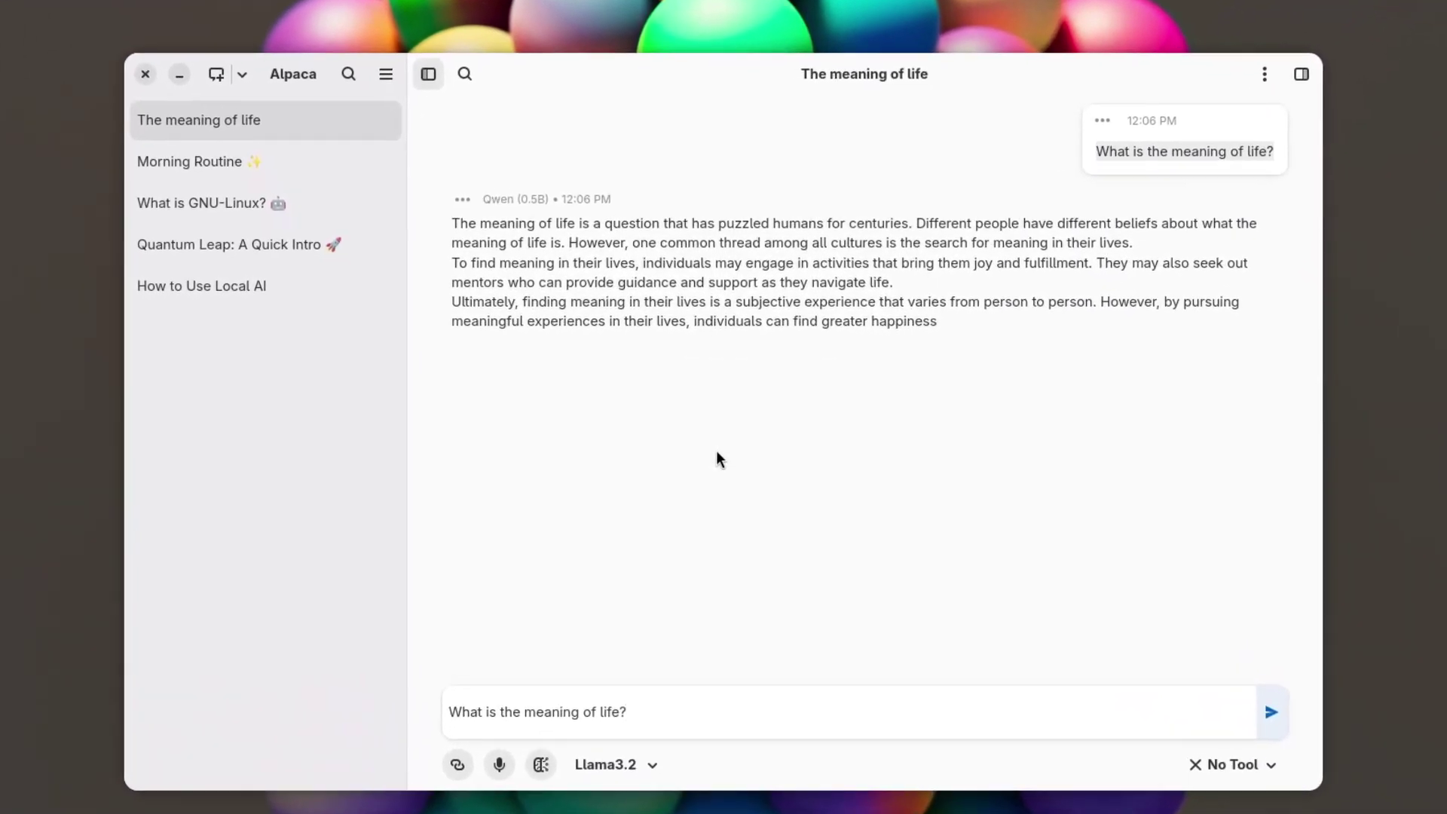
pyautogui.hotkey('shift', 'Return')
pyautogui.click(1310, 737)
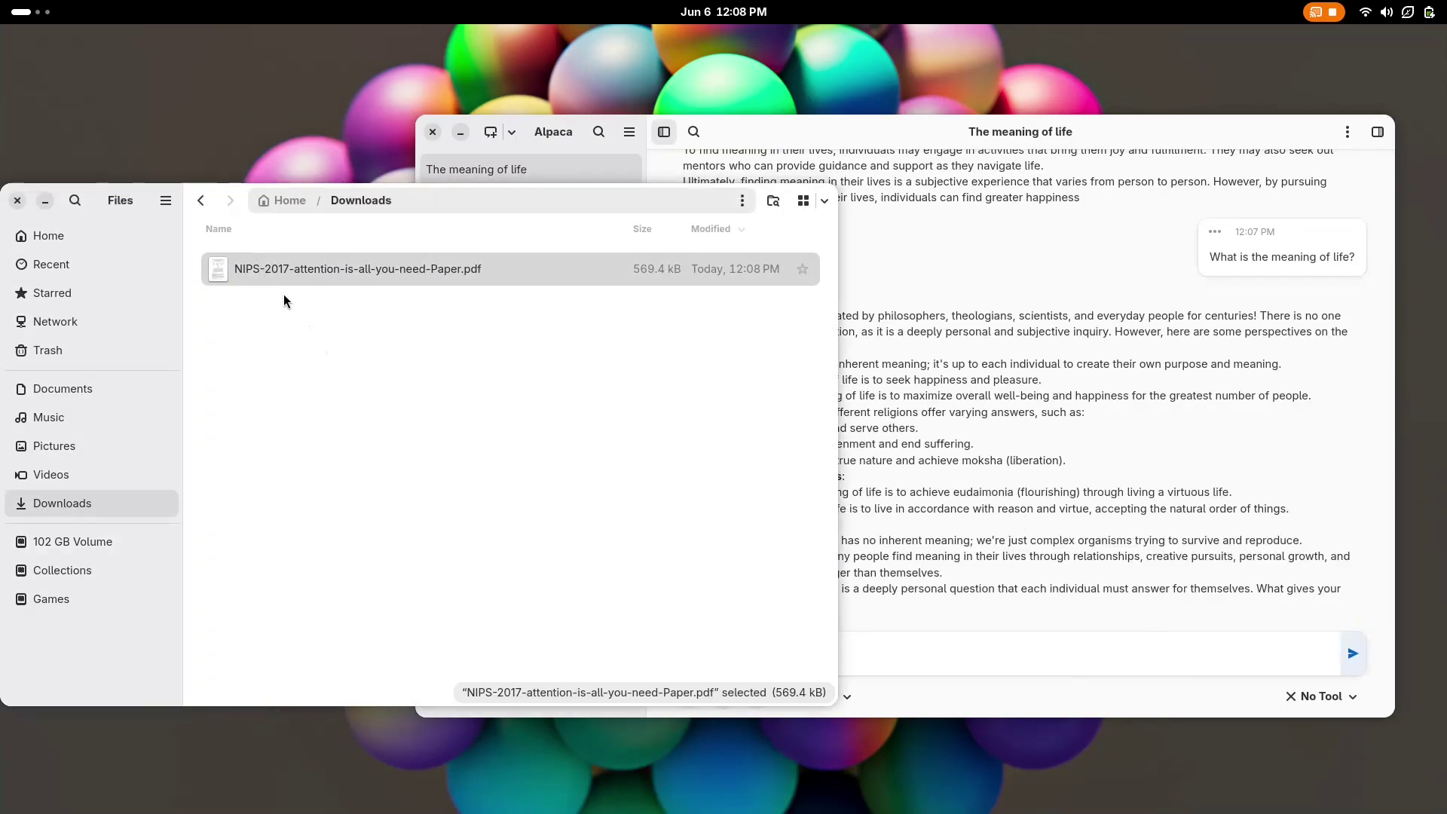
# Step: Attach NIPS-2017-attention-is-all-you-need-Paper.pdf from Downloads to the chat and ask "what is this paper about?"
pyautogui.moveTo(284, 273); pyautogui.dragTo(952, 681)
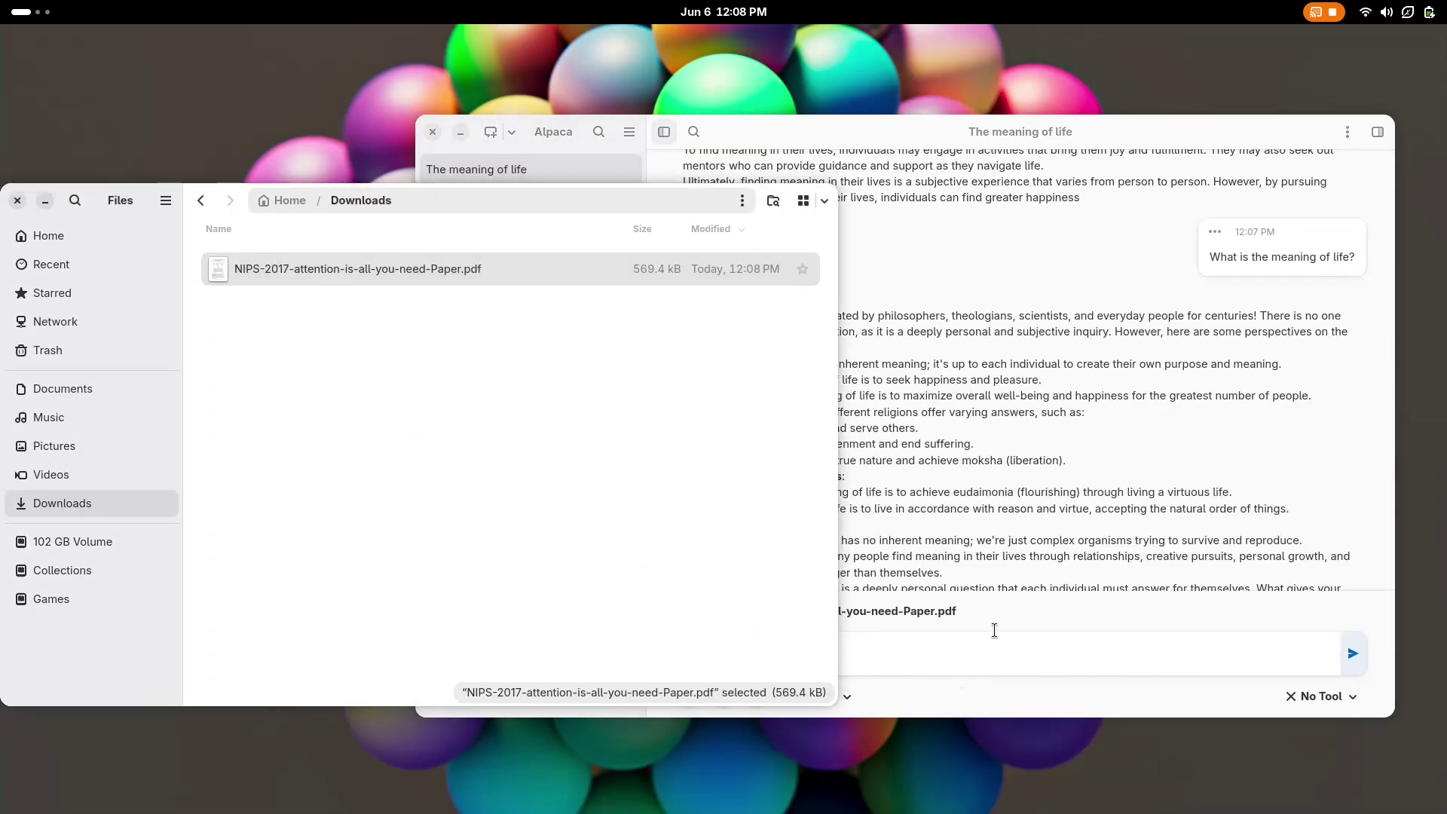
pyautogui.click(952, 656)
pyautogui.write('what o')
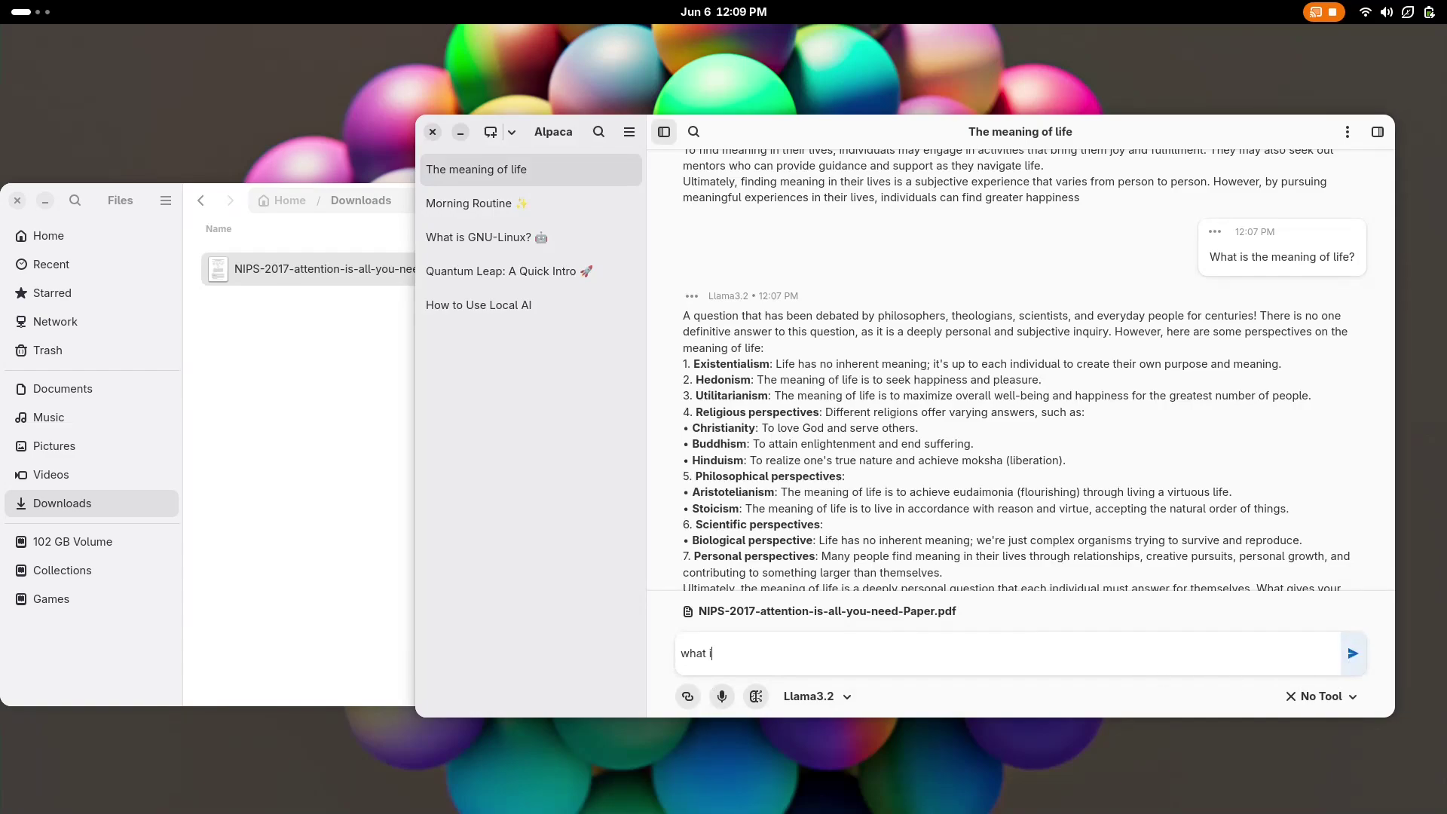
pyautogui.write('s this paper about?')
pyautogui.click(1353, 656)
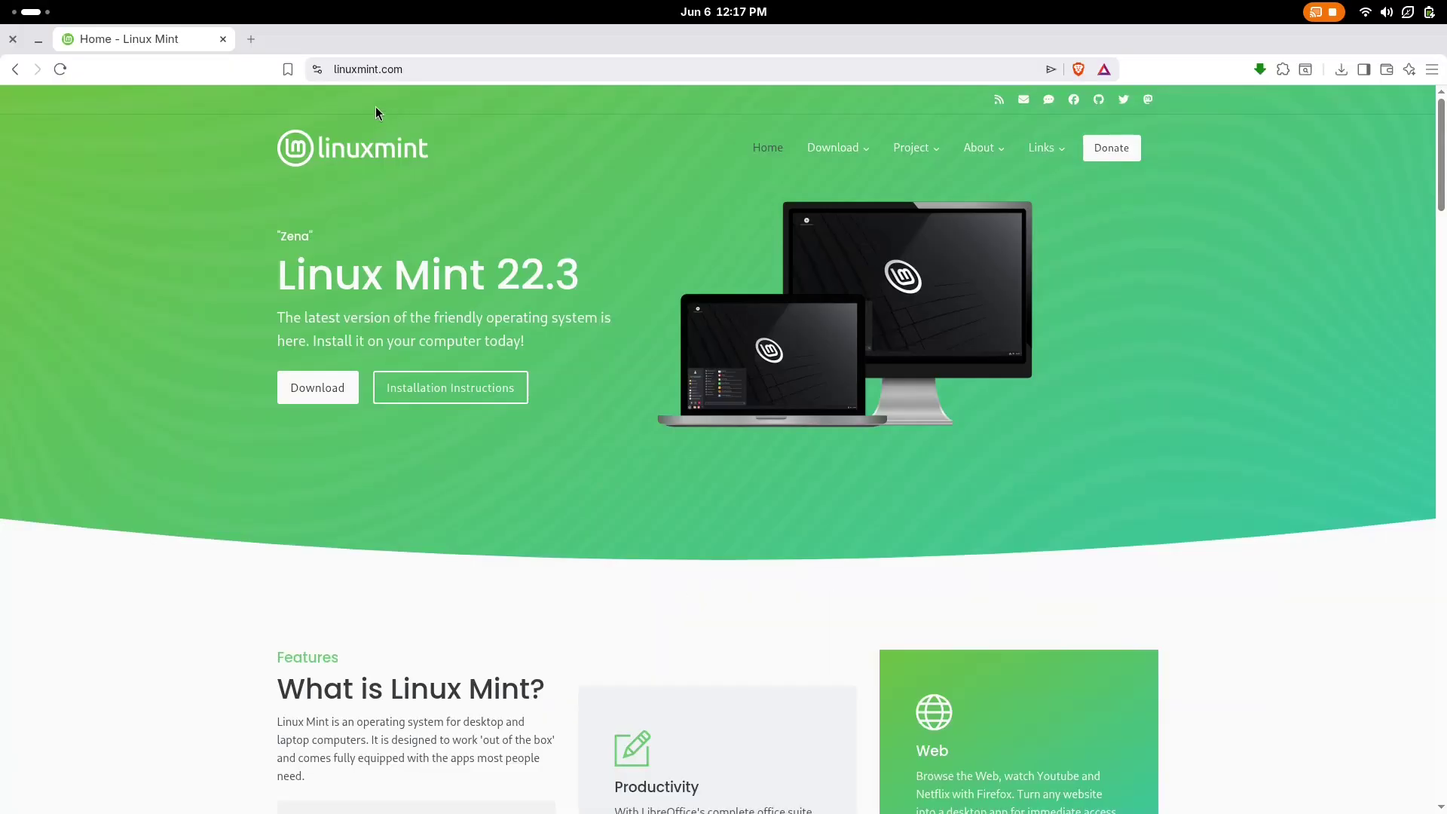
# Step: Copy the linuxmint.com address from the browser, attach it as a website to a new Alpaca chat and ask "what is this?"
pyautogui.click(369, 68)
pyautogui.rightClick(370, 69)
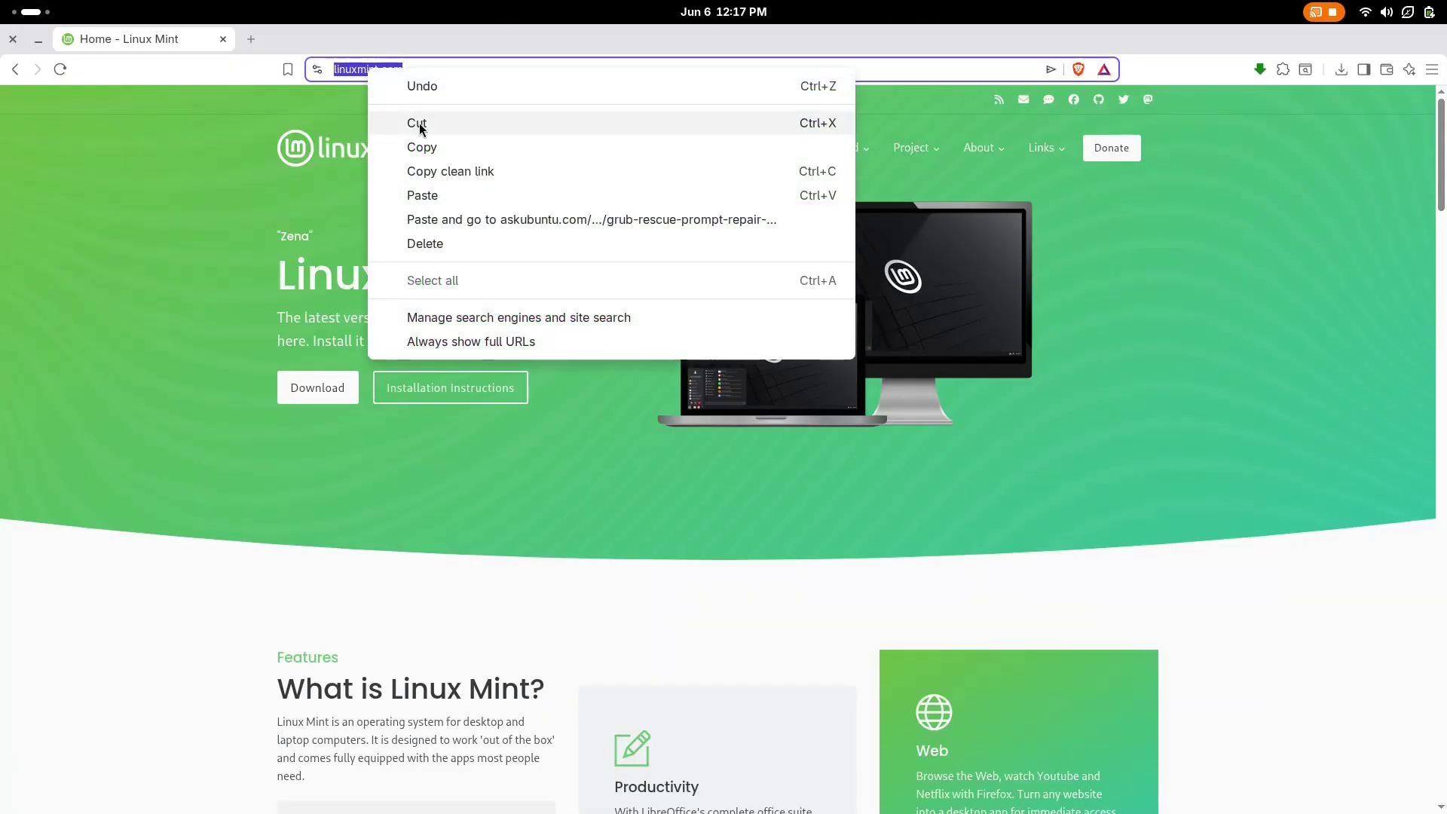
pyautogui.click(424, 146)
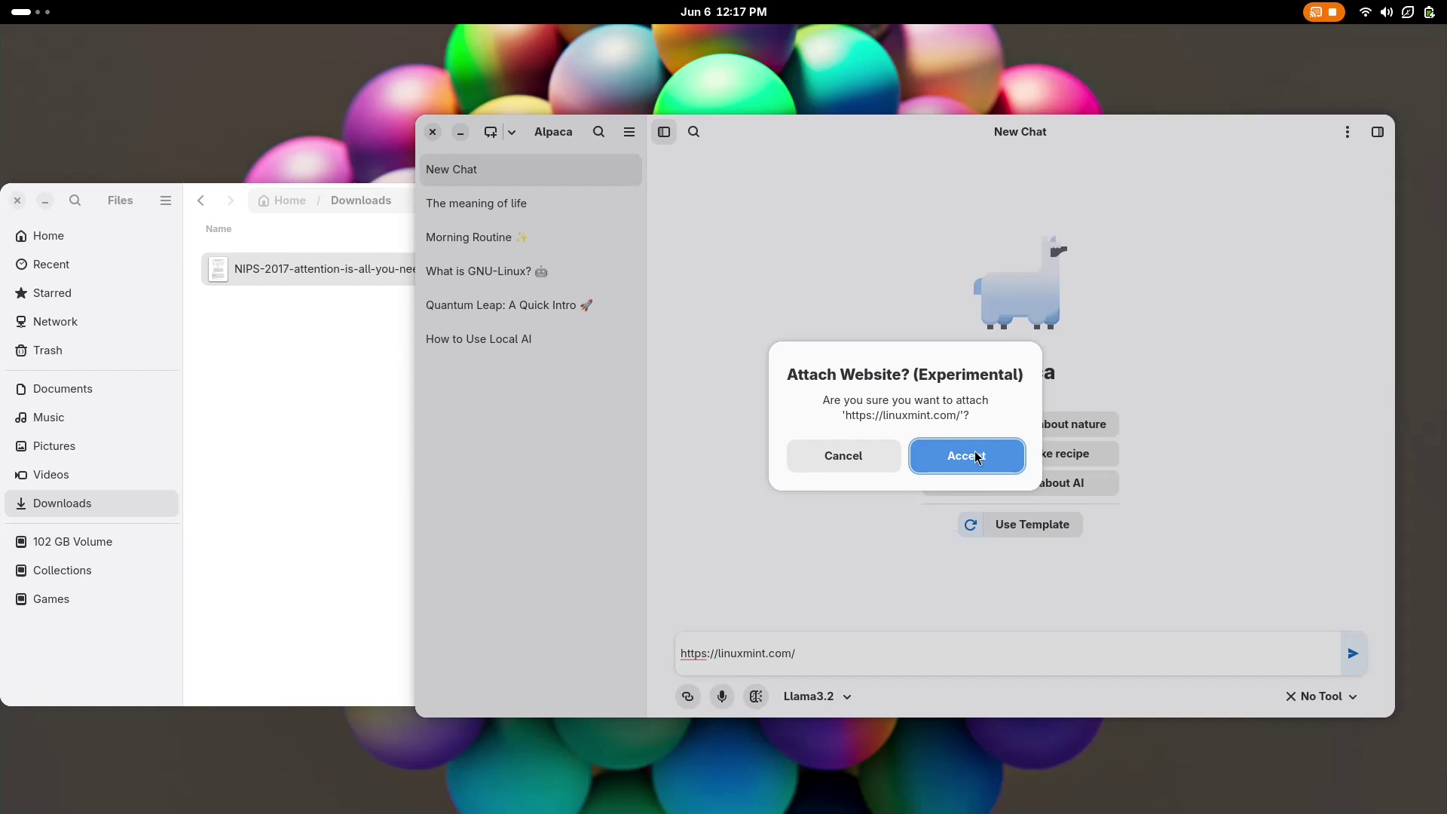
pyautogui.click(978, 460)
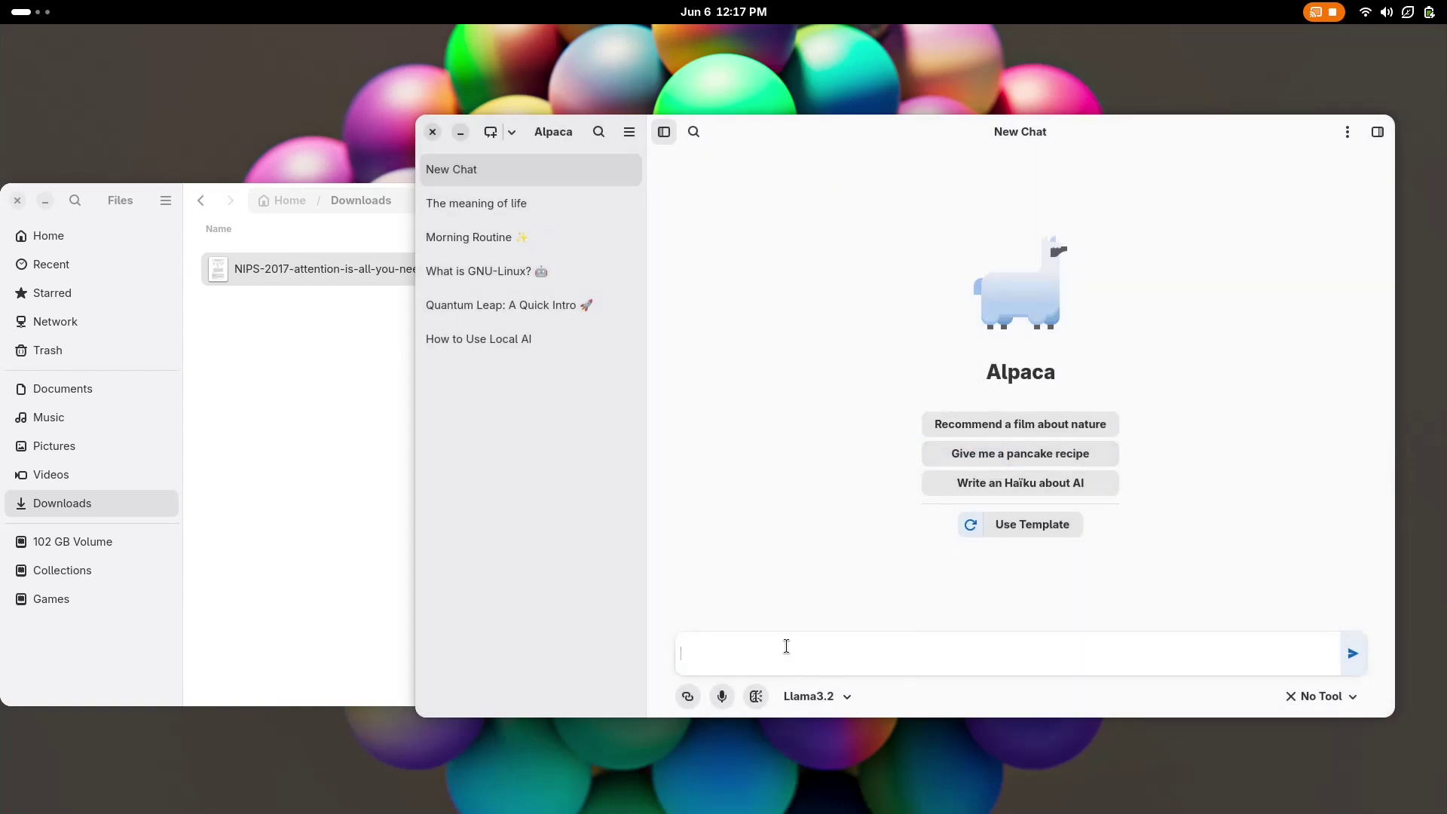
pyautogui.write('what is this?')
pyautogui.press('Return')
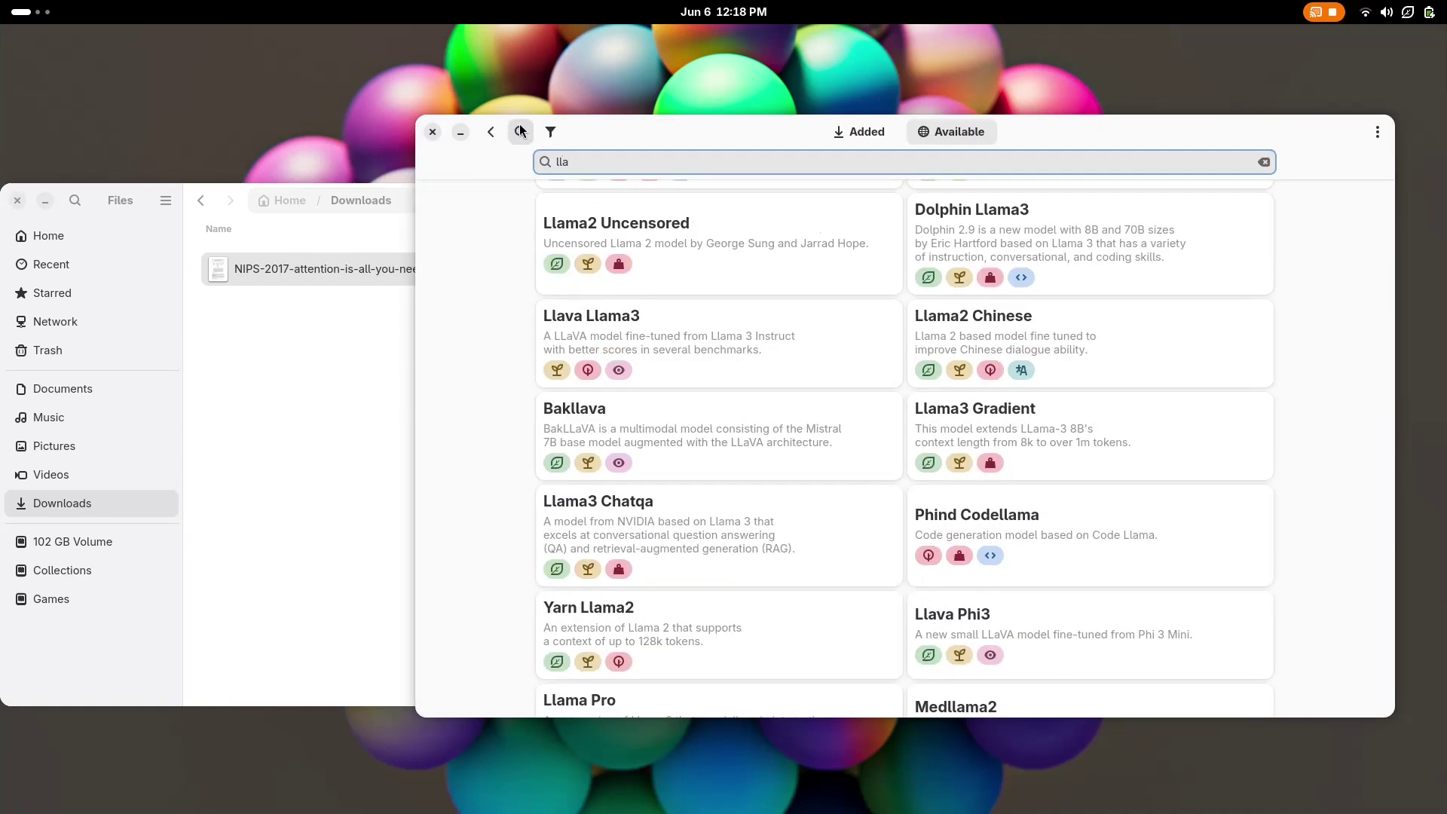
# Step: Search the available models for "llava" and open the Llava model's details
pyautogui.write('va')
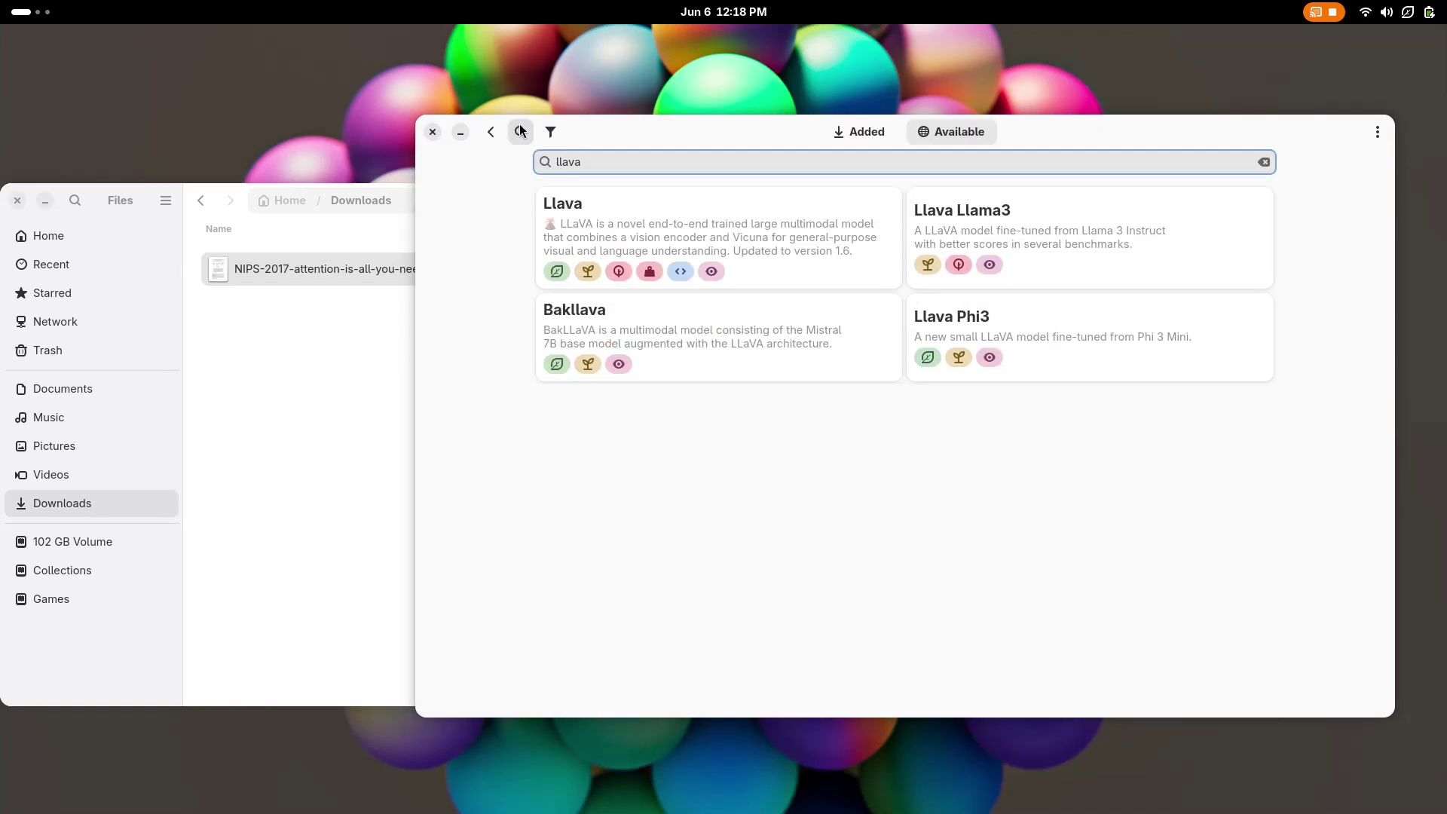
pyautogui.click(740, 237)
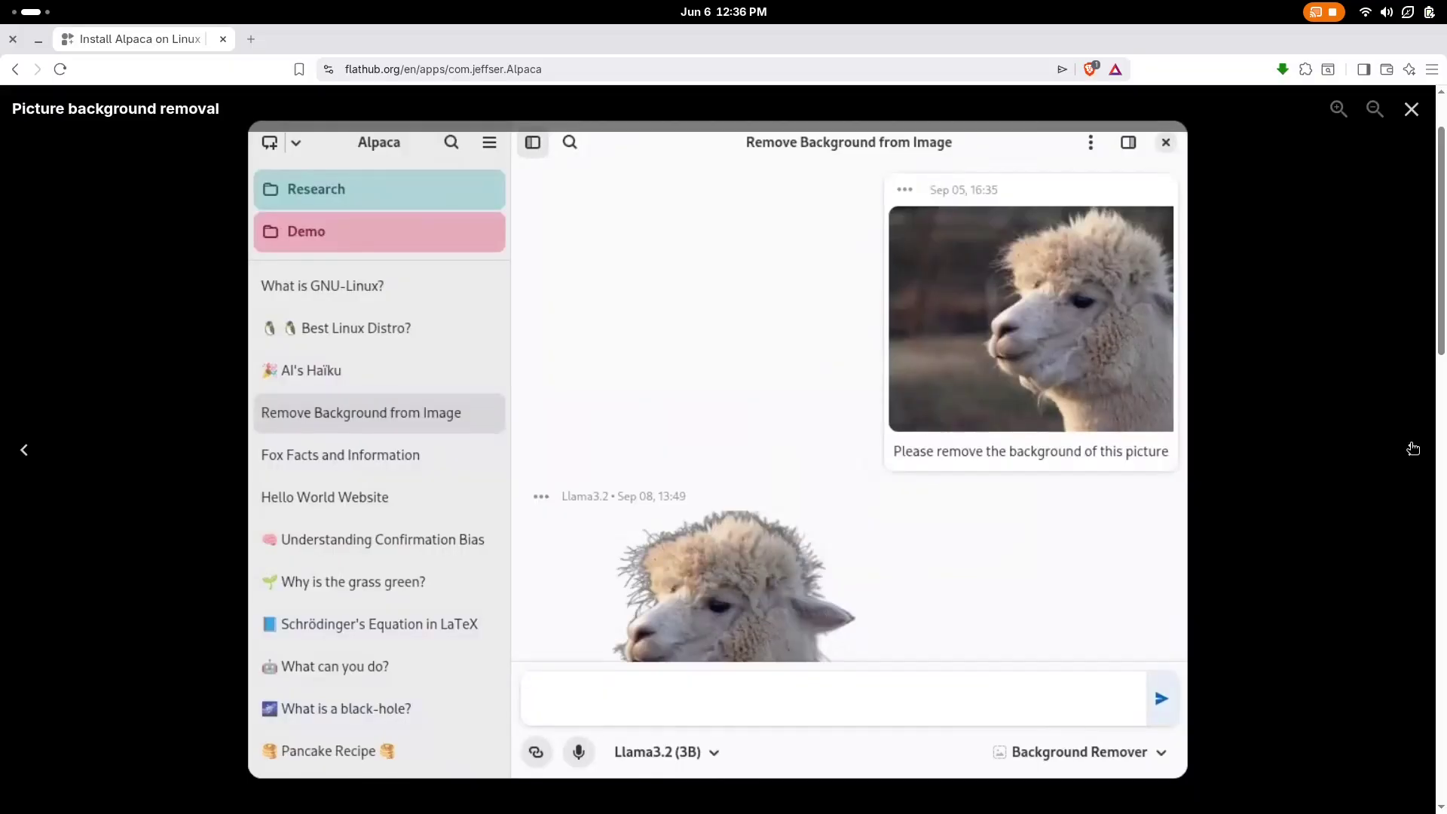
# Step: Advance past the picture background removal image in Alpaca's screenshot gallery on Flathub
pyautogui.click(1413, 450)
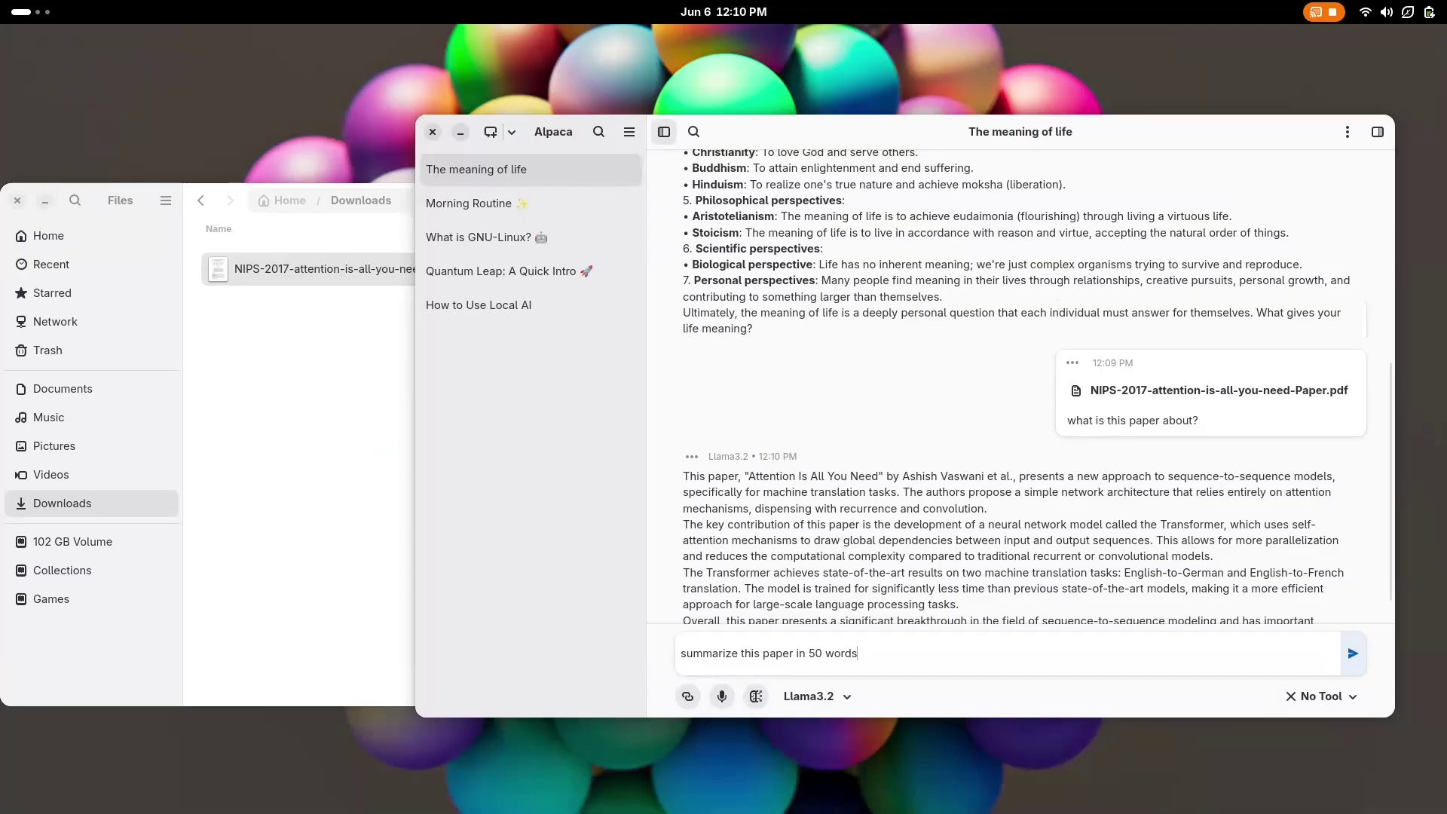
# Step: Send the follow-up request "summarize this paper in 50 words" in the chat about the attached PDF
pyautogui.hotkey('shift', 'Return')
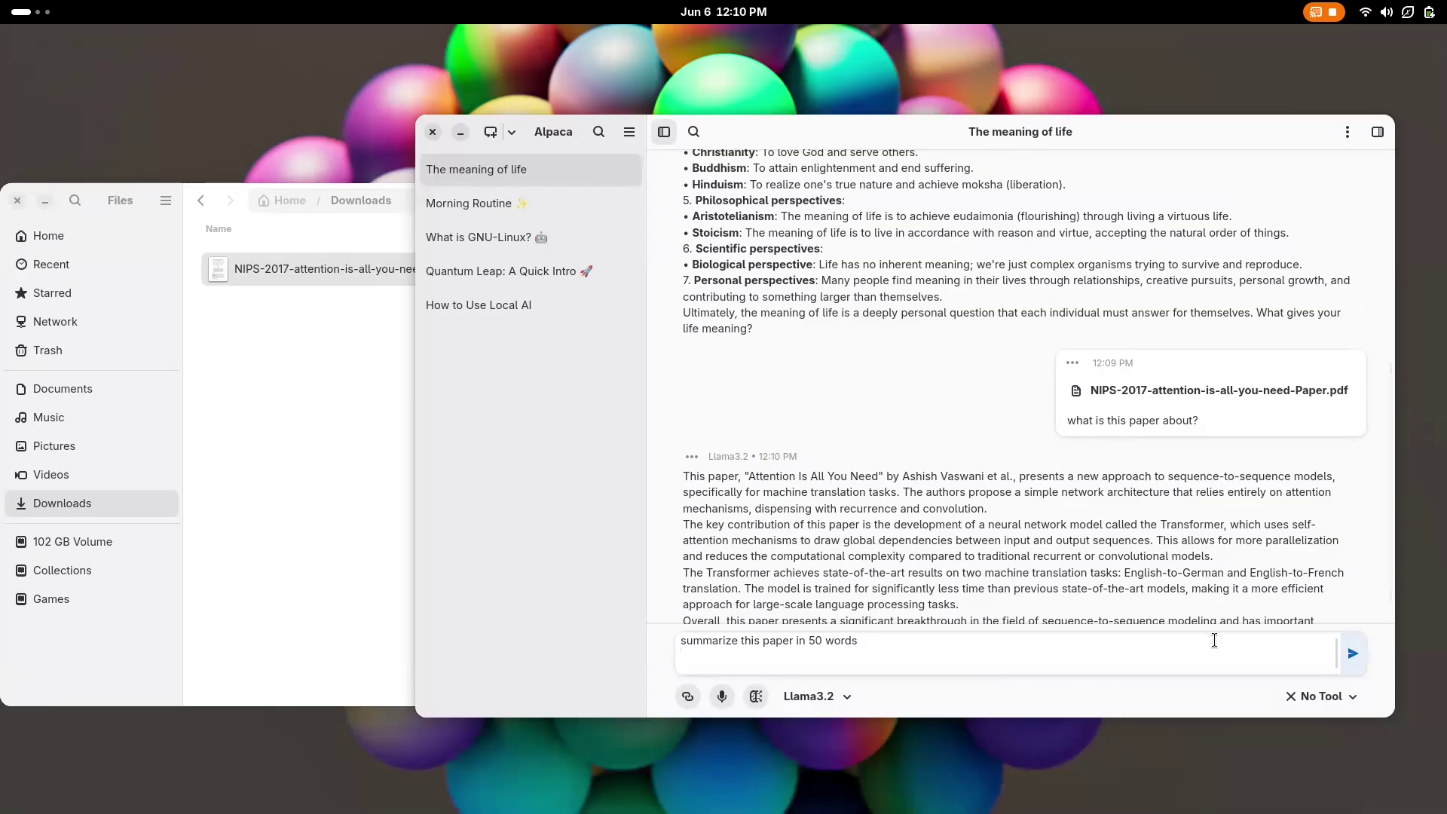
pyautogui.click(1352, 655)
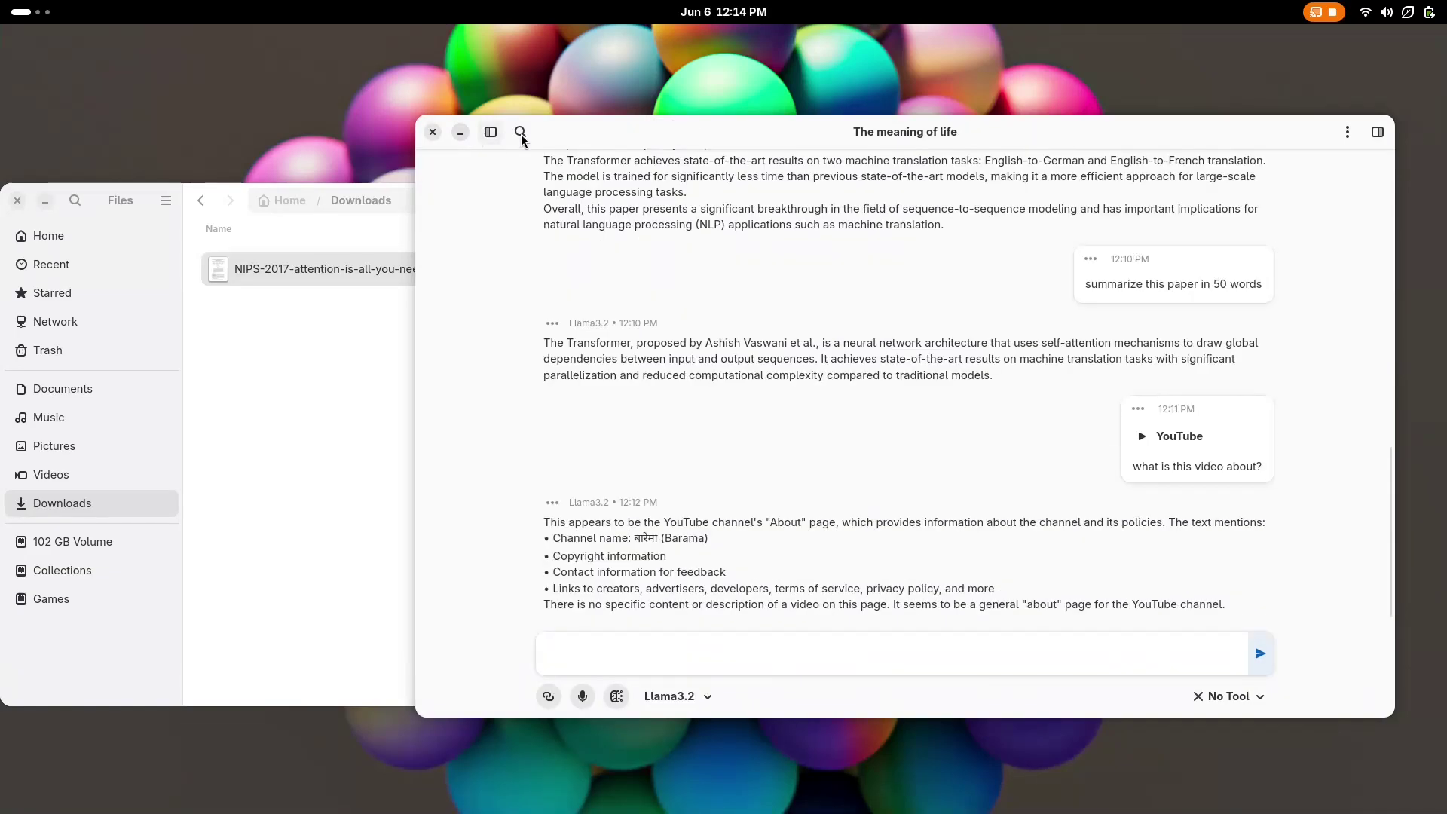
# Step: Show the chat list, start a new chat and paste the copied content into its message
pyautogui.click(523, 139)
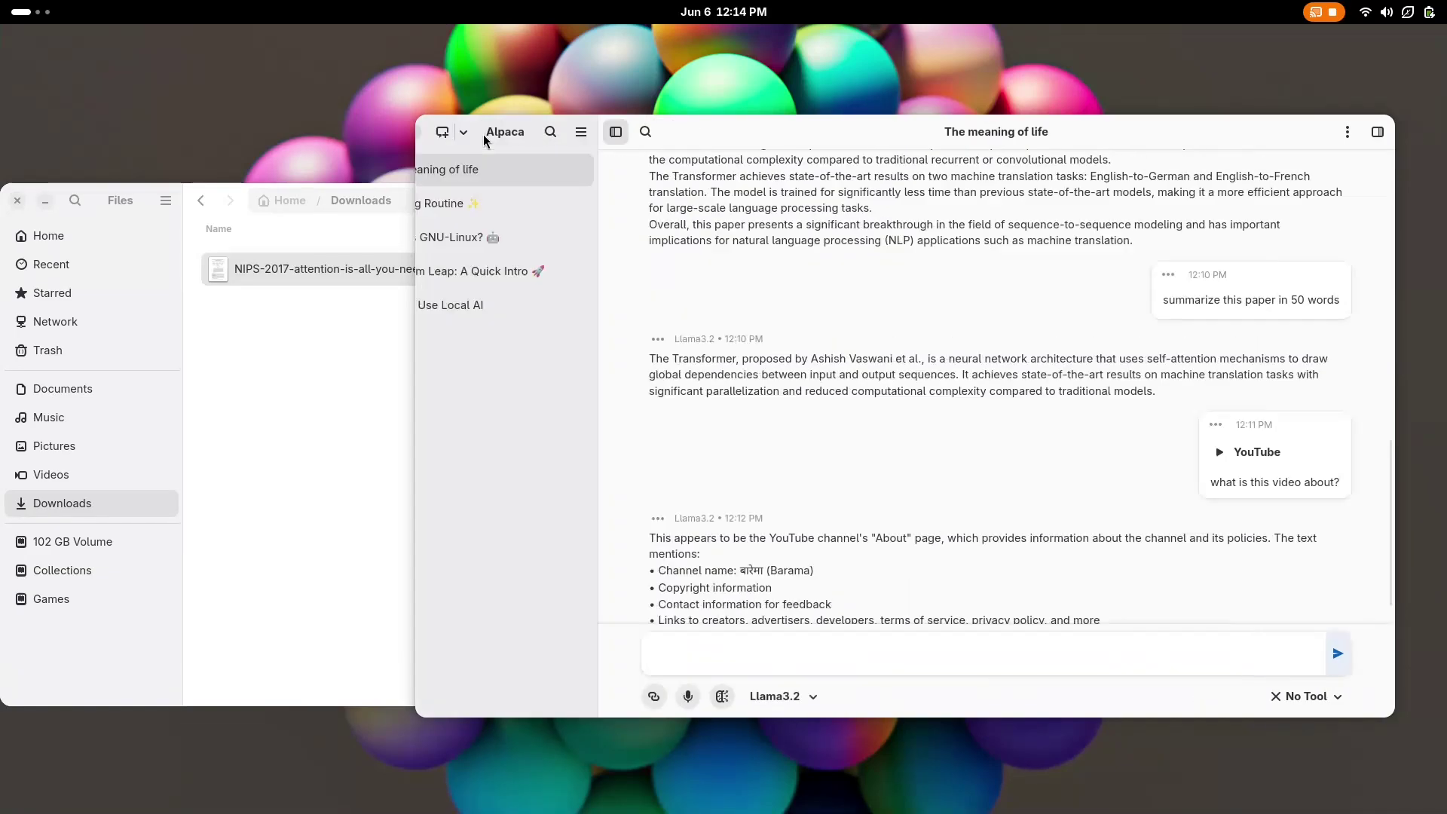
pyautogui.click(491, 134)
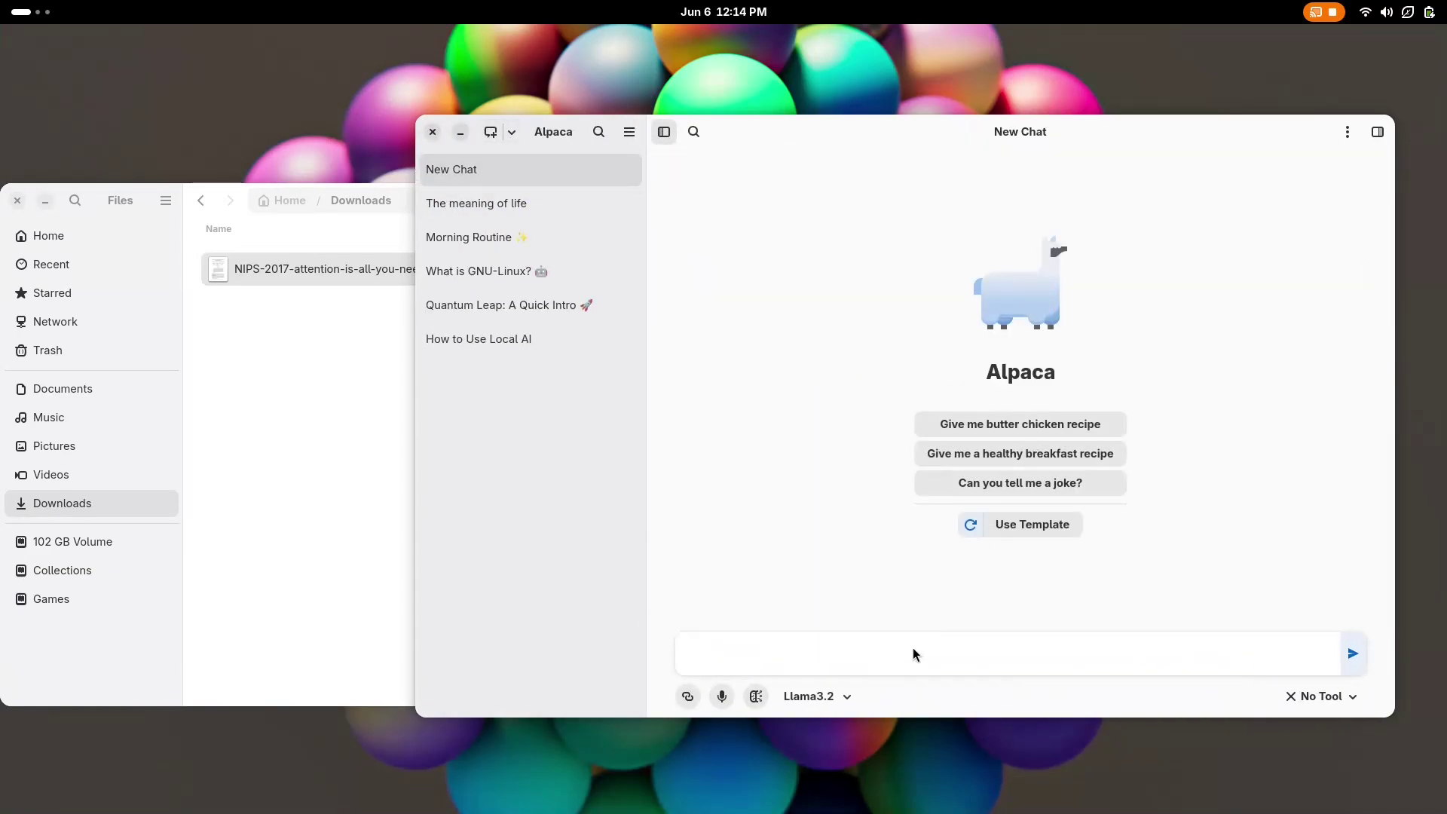
pyautogui.hotkey('ctrl', 'v')
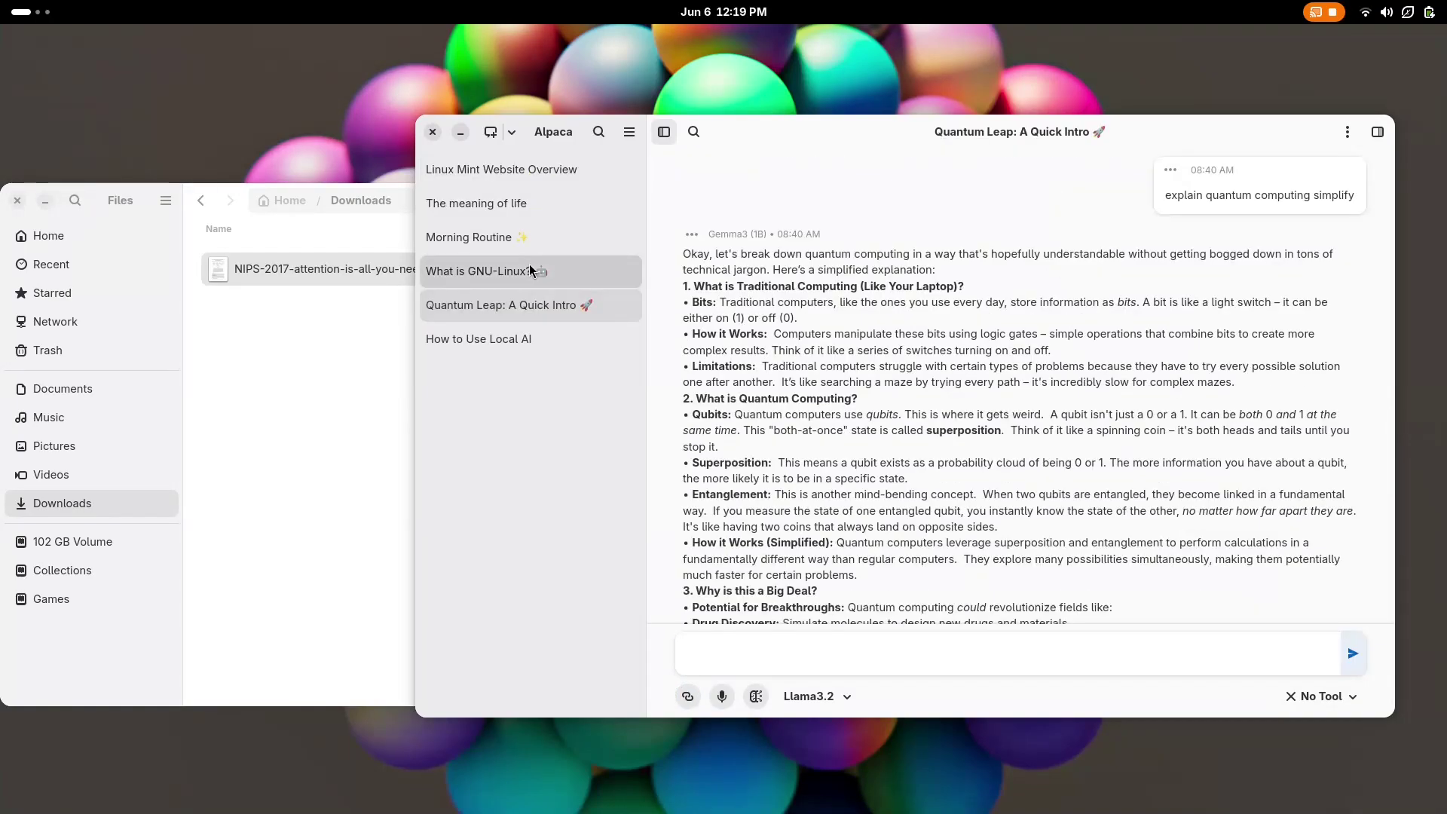
# Step: Look over the saved chats in the chat list and the resource usage graphs in System Monitor
pyautogui.click(529, 268)
pyautogui.click(526, 341)
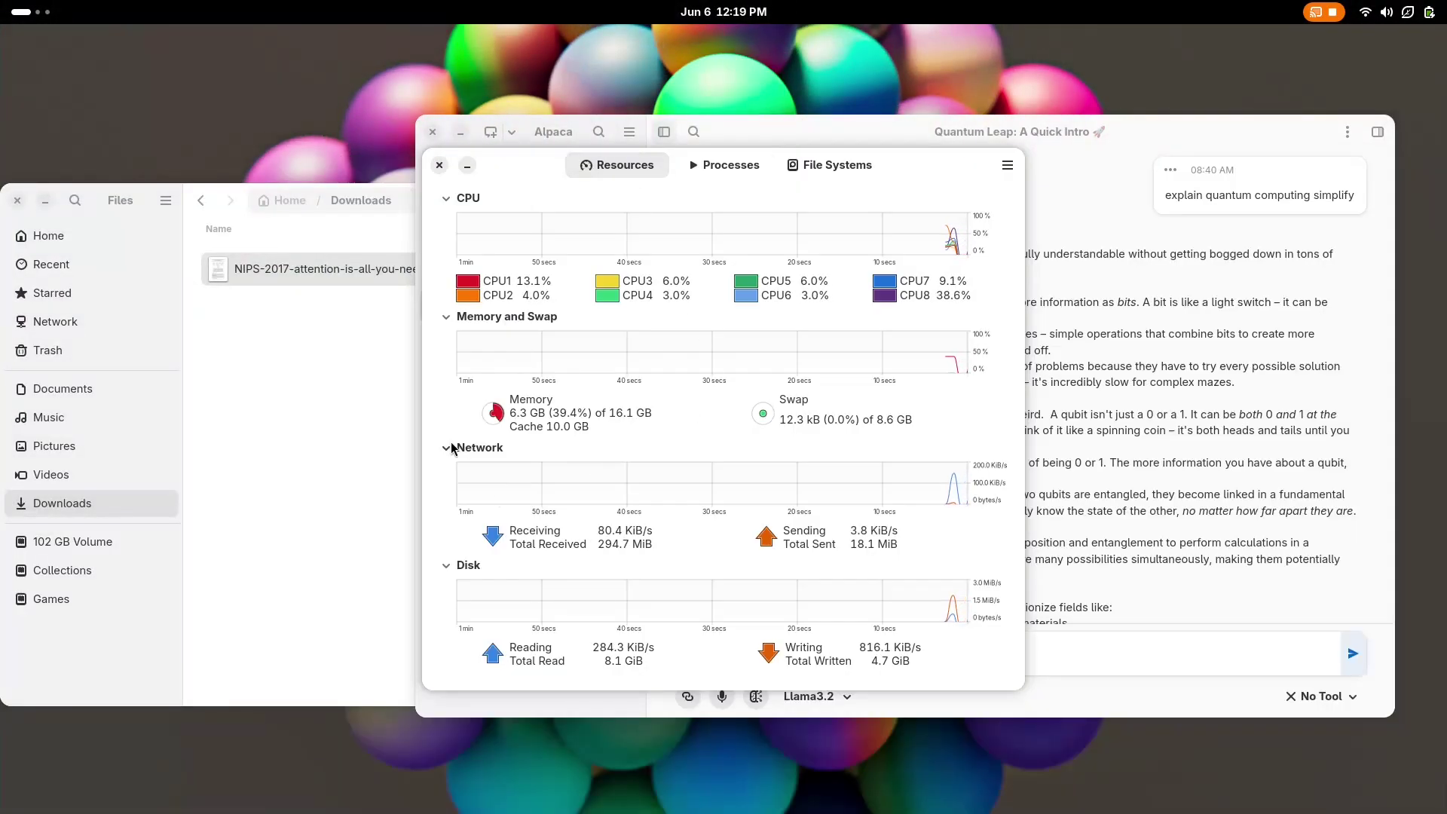
pyautogui.click(449, 449)
pyautogui.click(448, 511)
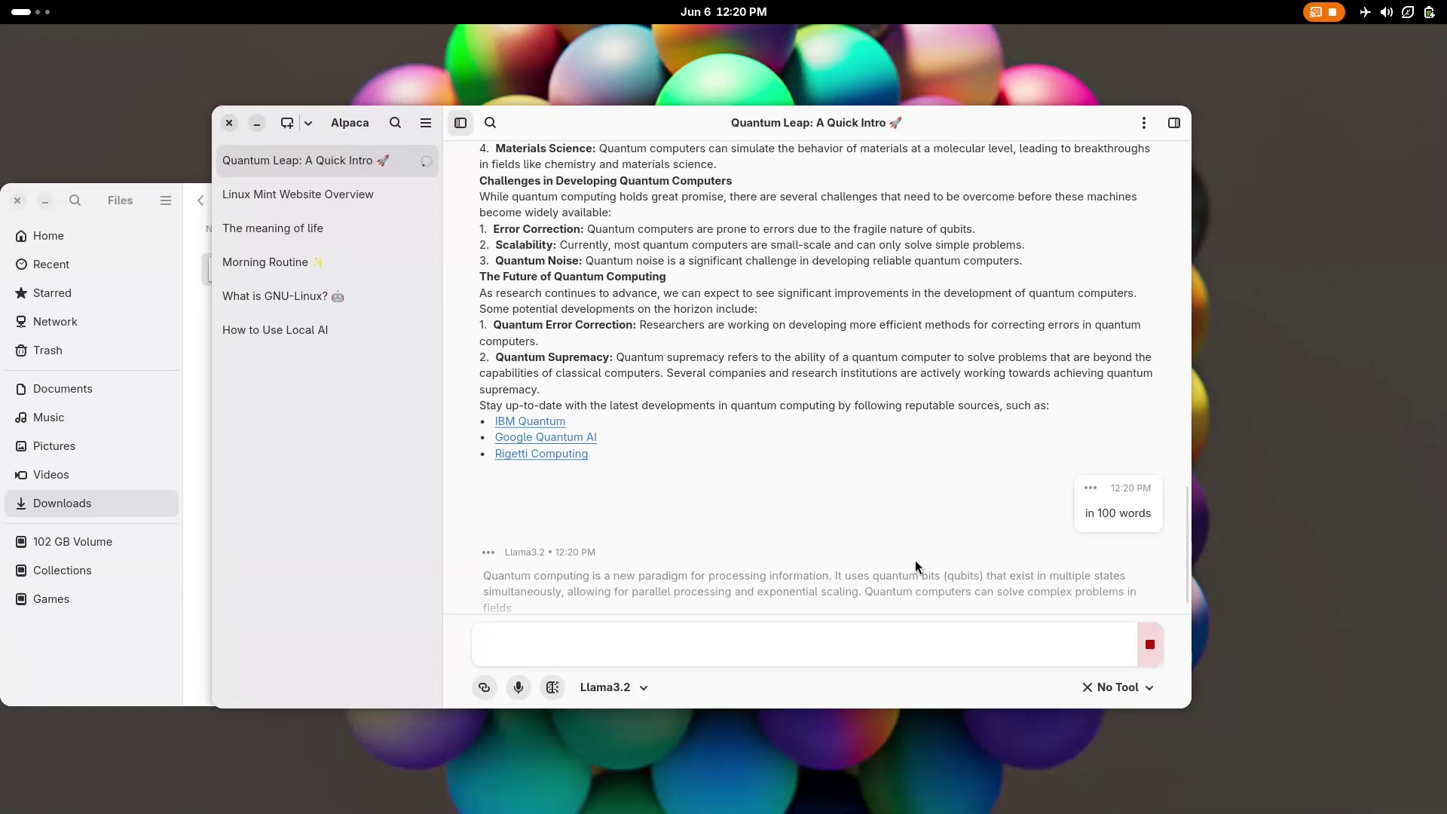
# Step: Turn Wi-Fi back on in the system's quick settings and return to the quantum computing chat
pyautogui.click(1394, 11)
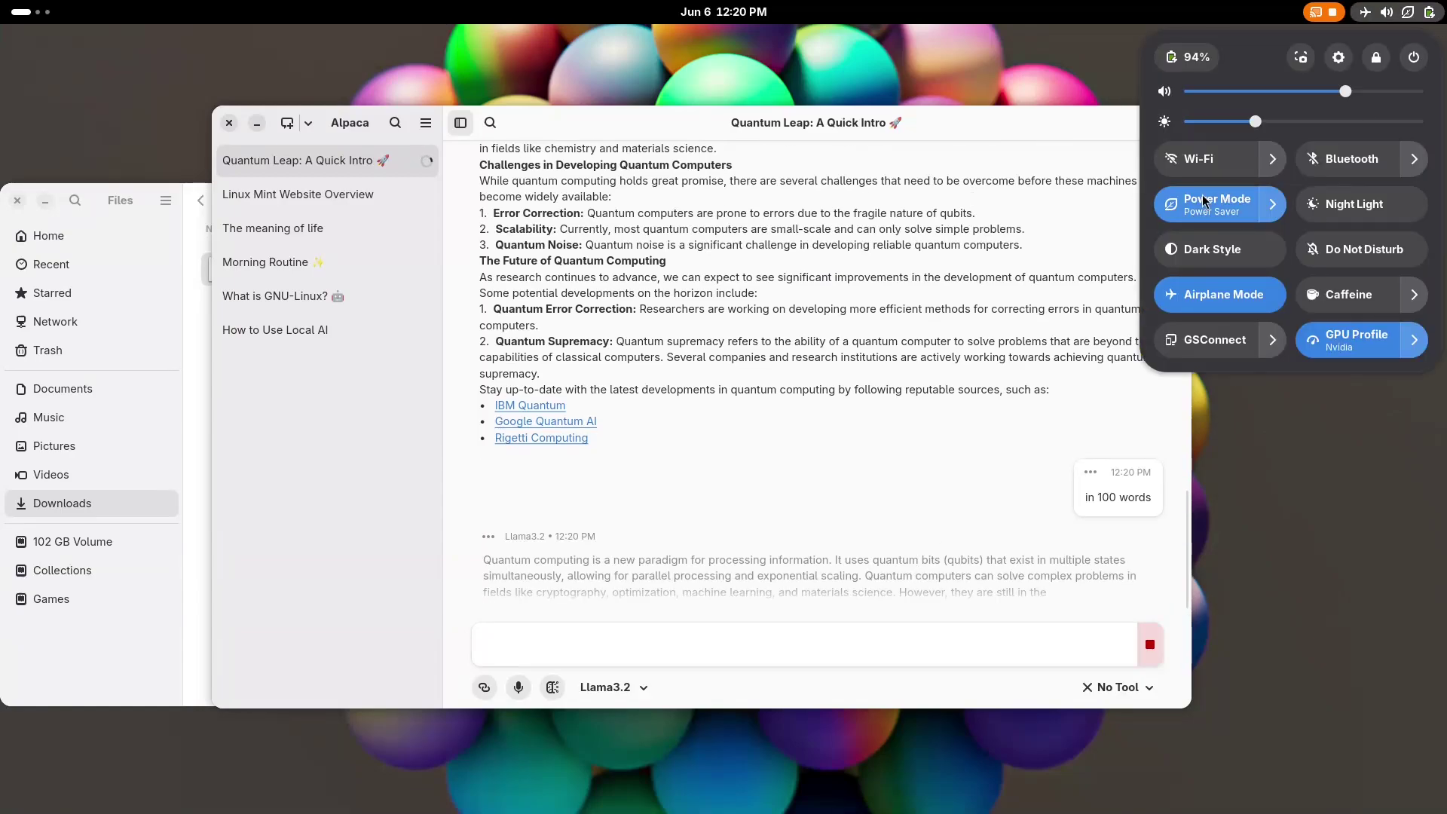
pyautogui.click(1222, 162)
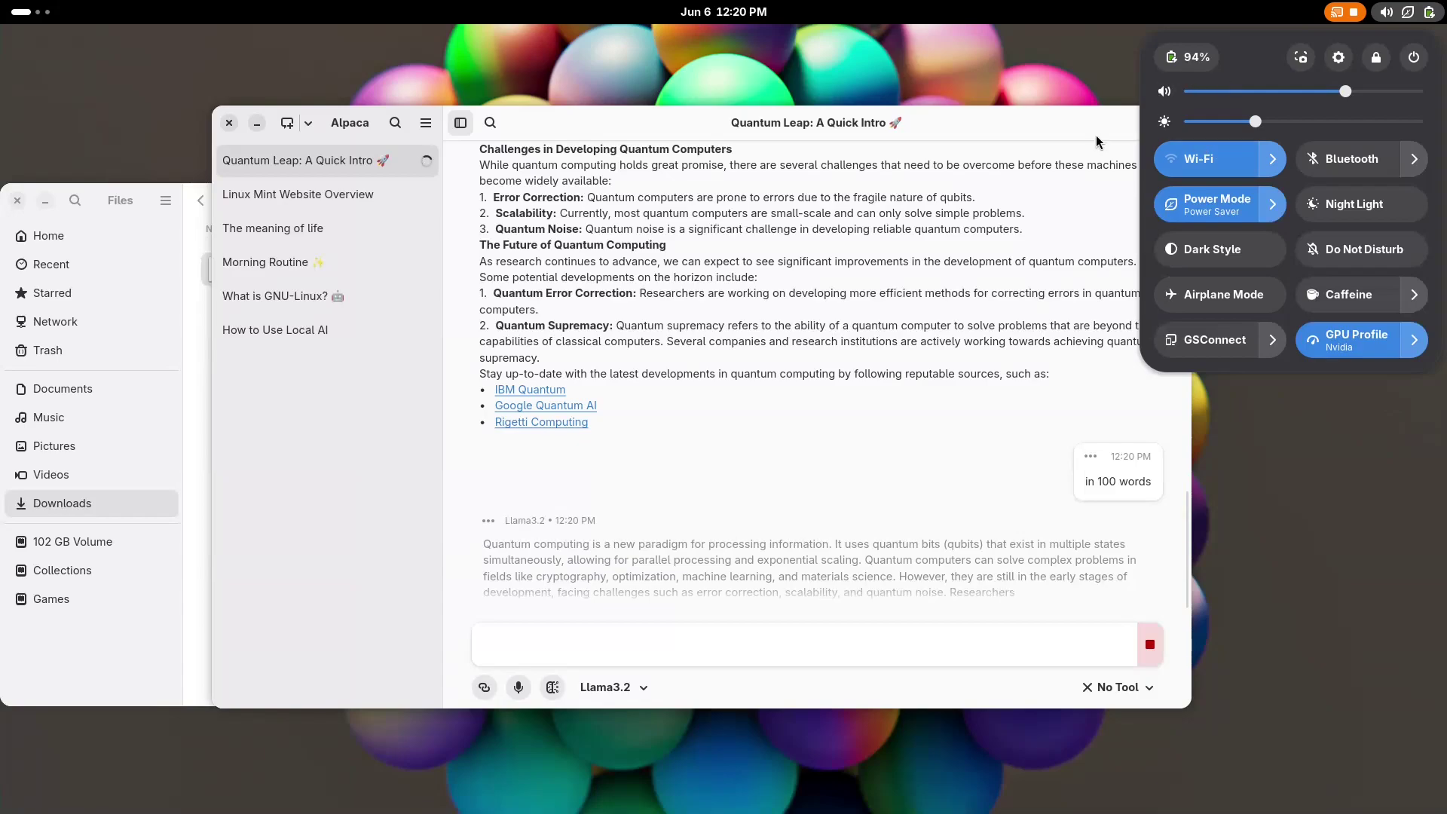
pyautogui.click(1218, 155)
pyautogui.click(852, 510)
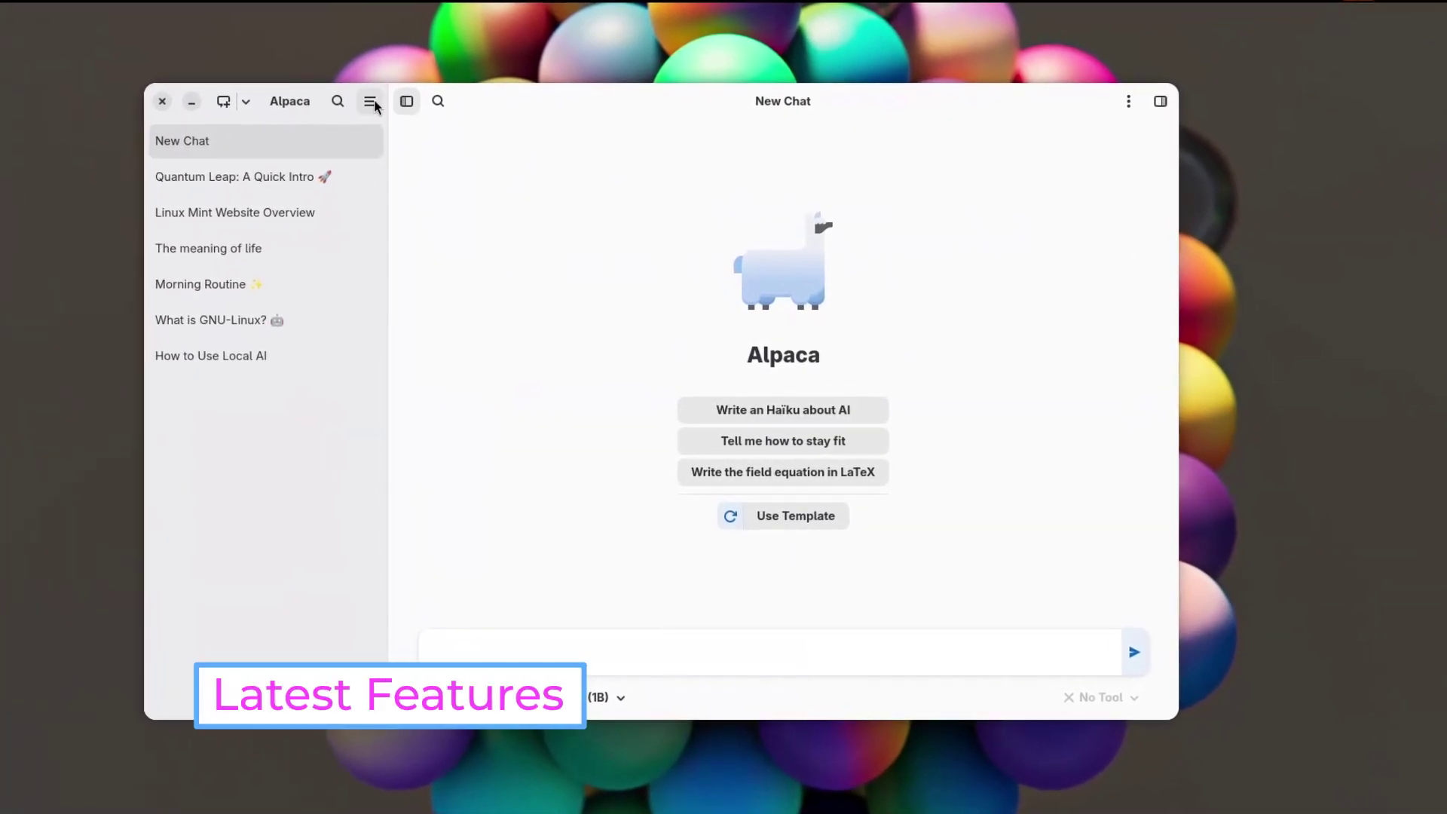
# Step: Set the default tool to Web Search in the Activities preferences and close the preferences
pyautogui.click(370, 102)
pyautogui.click(424, 252)
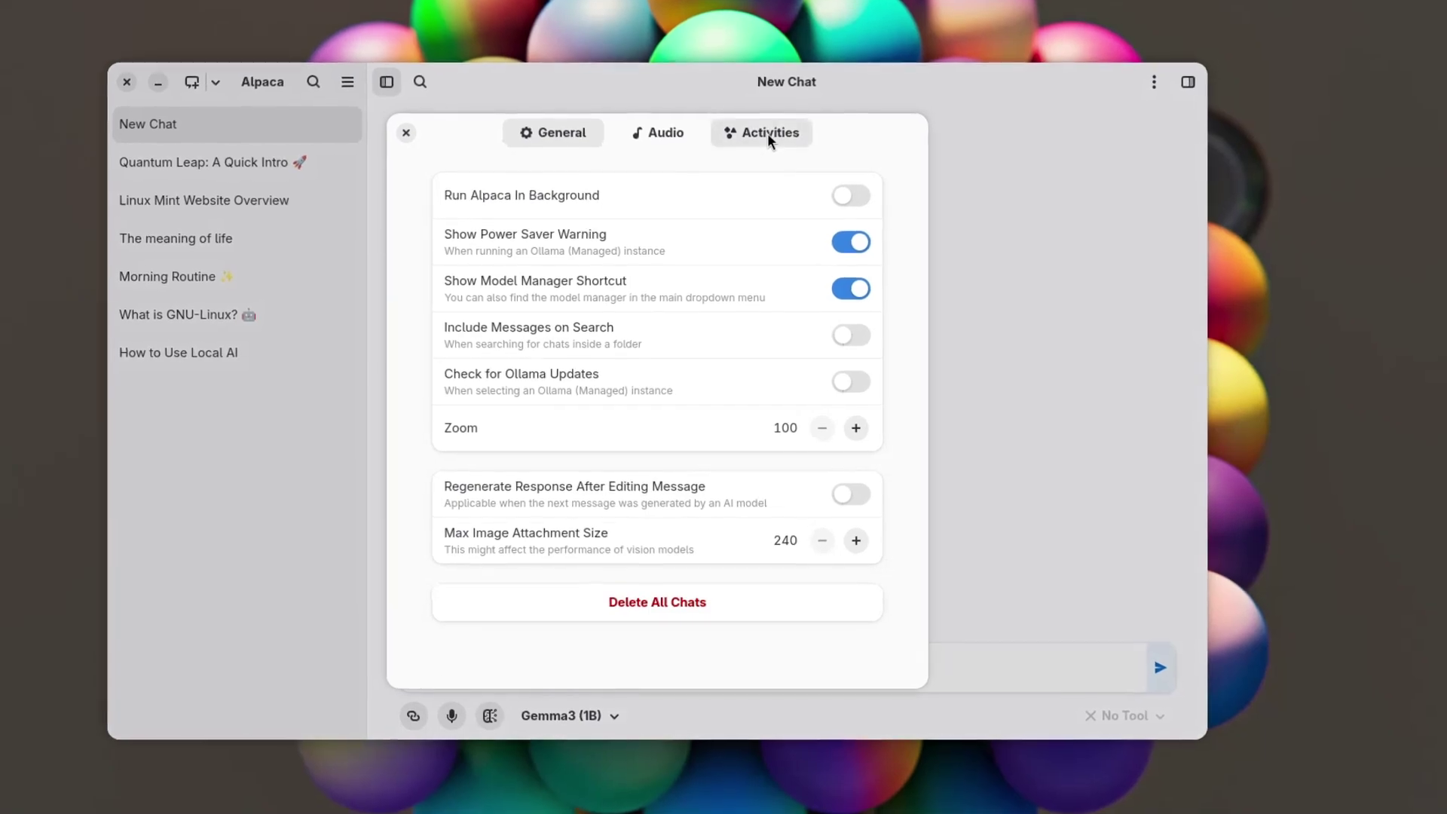
pyautogui.click(768, 132)
pyautogui.click(837, 196)
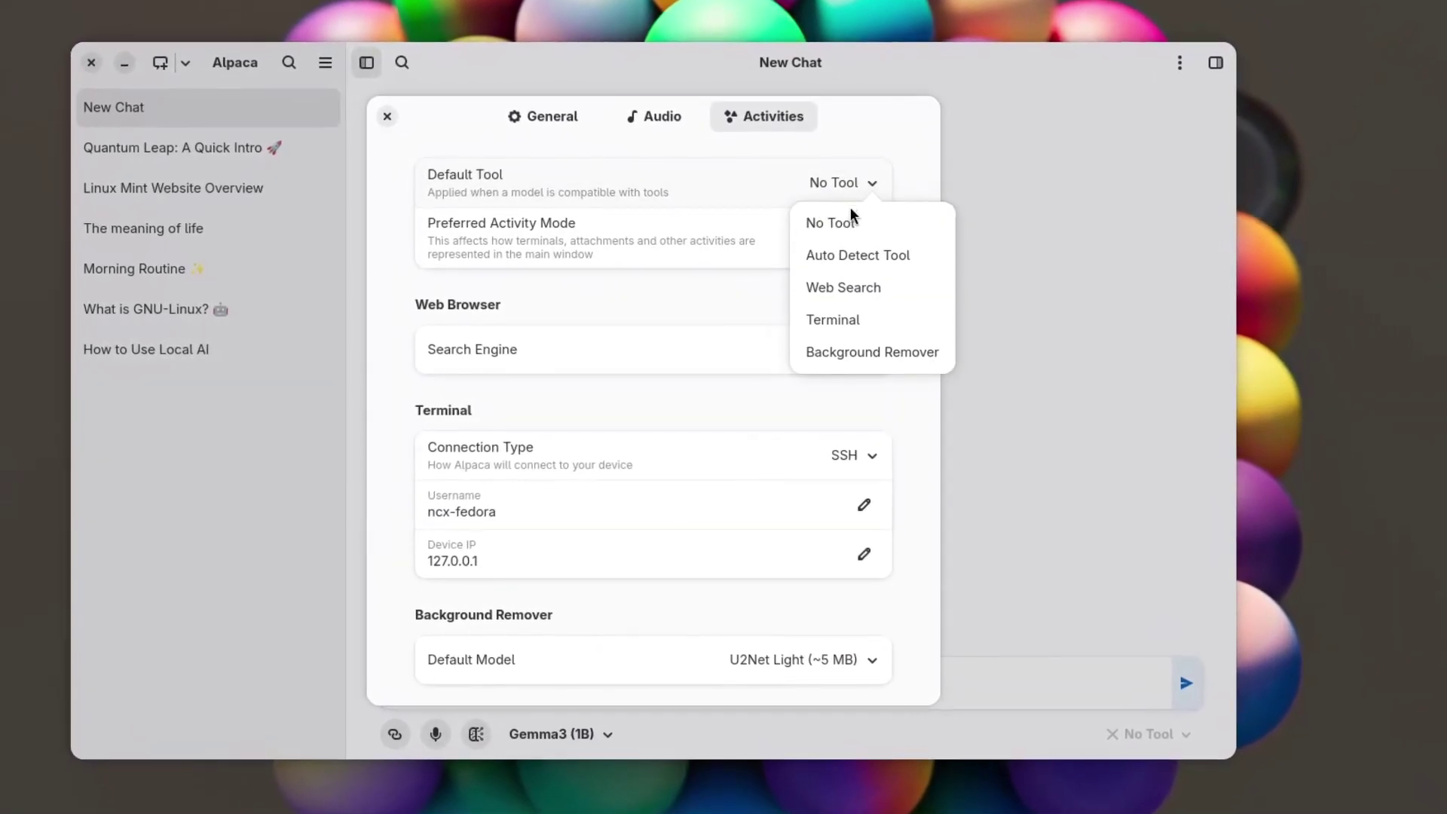
pyautogui.click(879, 284)
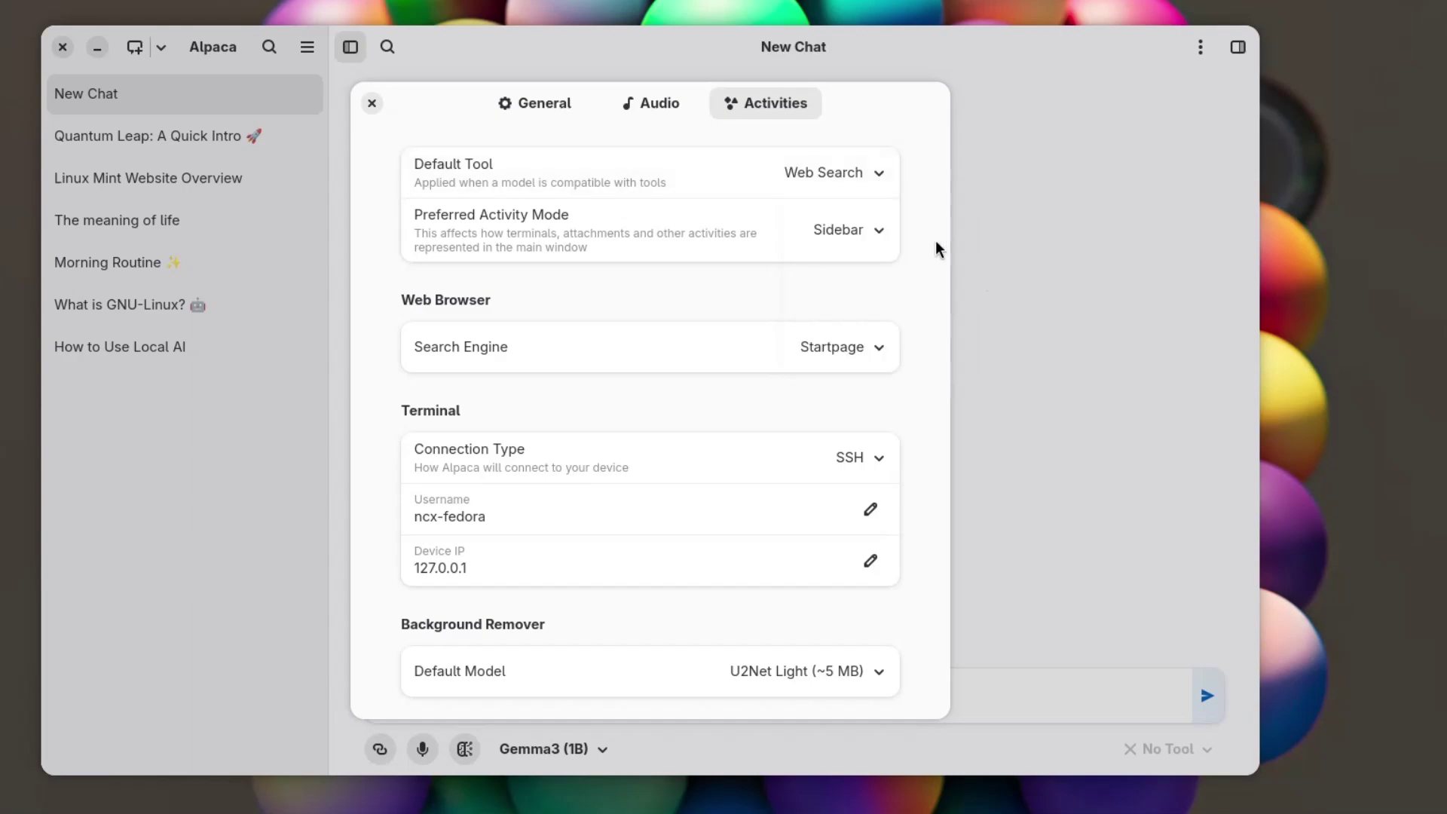
pyautogui.click(372, 103)
# Step: Ask Llama3.2 "what's the weather like in general in kathmandu today?" with the Web Search tool, and toggle the web browser sidebar
pyautogui.write("what's the weather like in general in kathmandu today?")
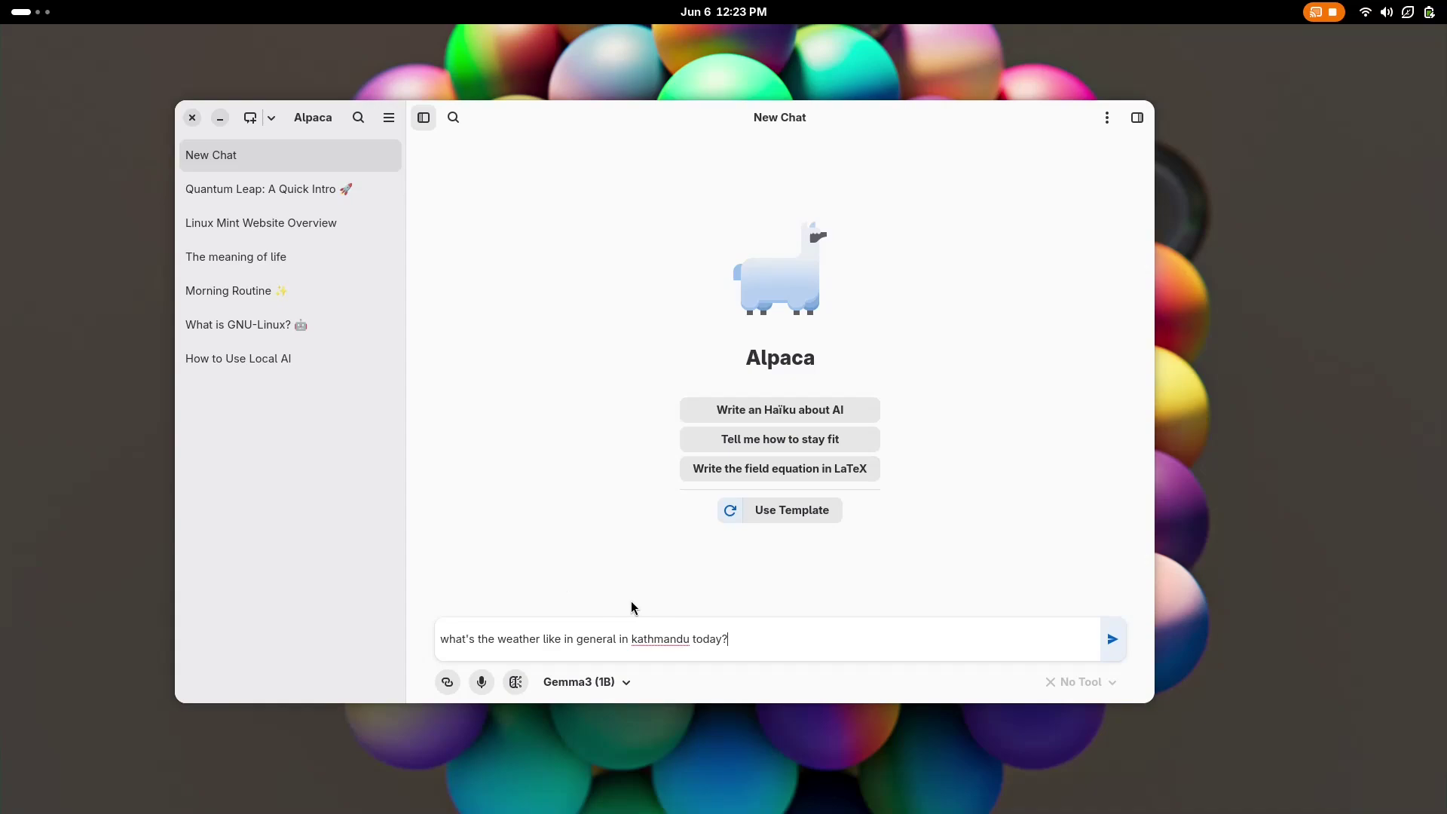
pyautogui.click(587, 681)
pyautogui.click(582, 745)
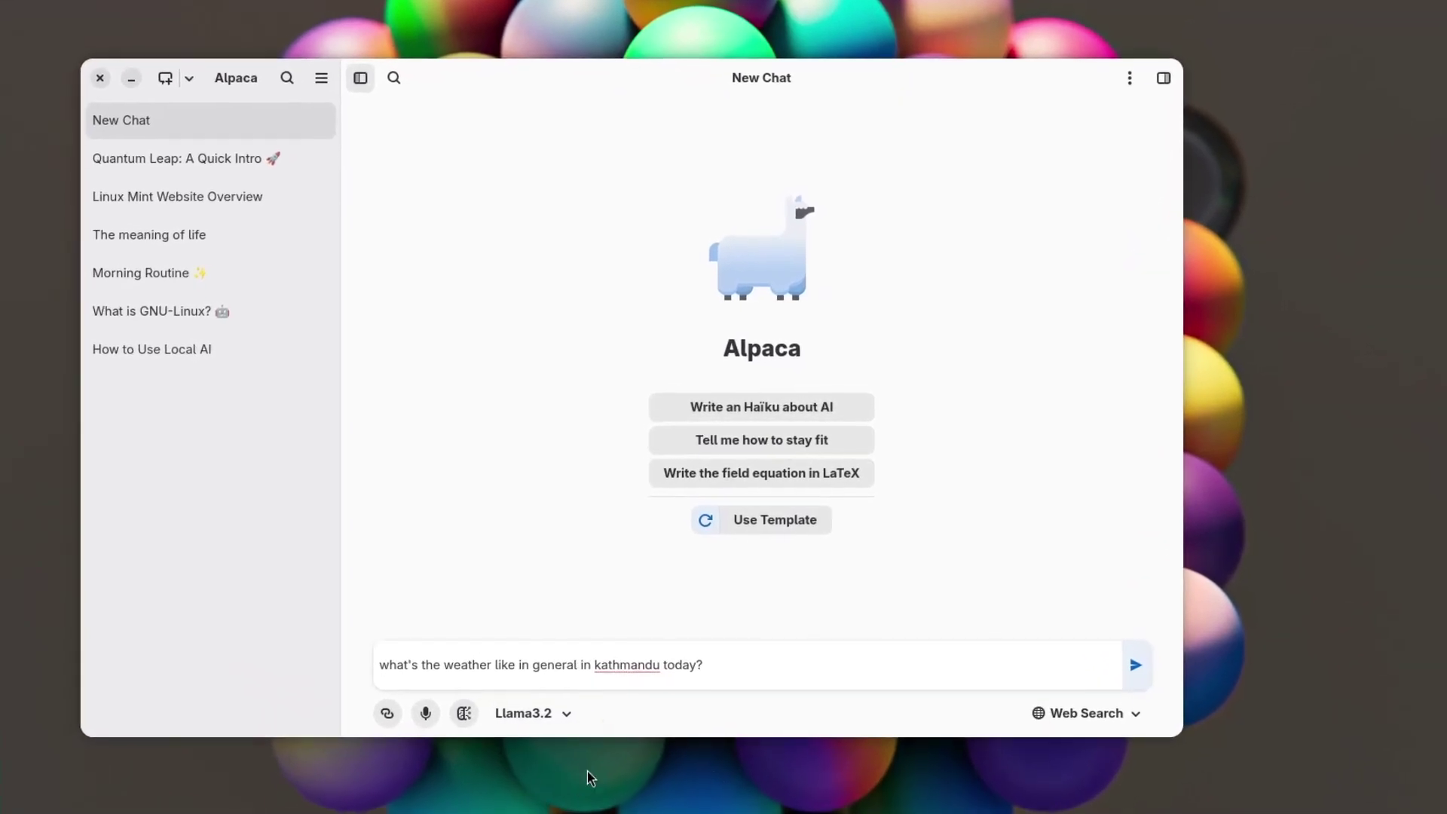
pyautogui.click(1082, 728)
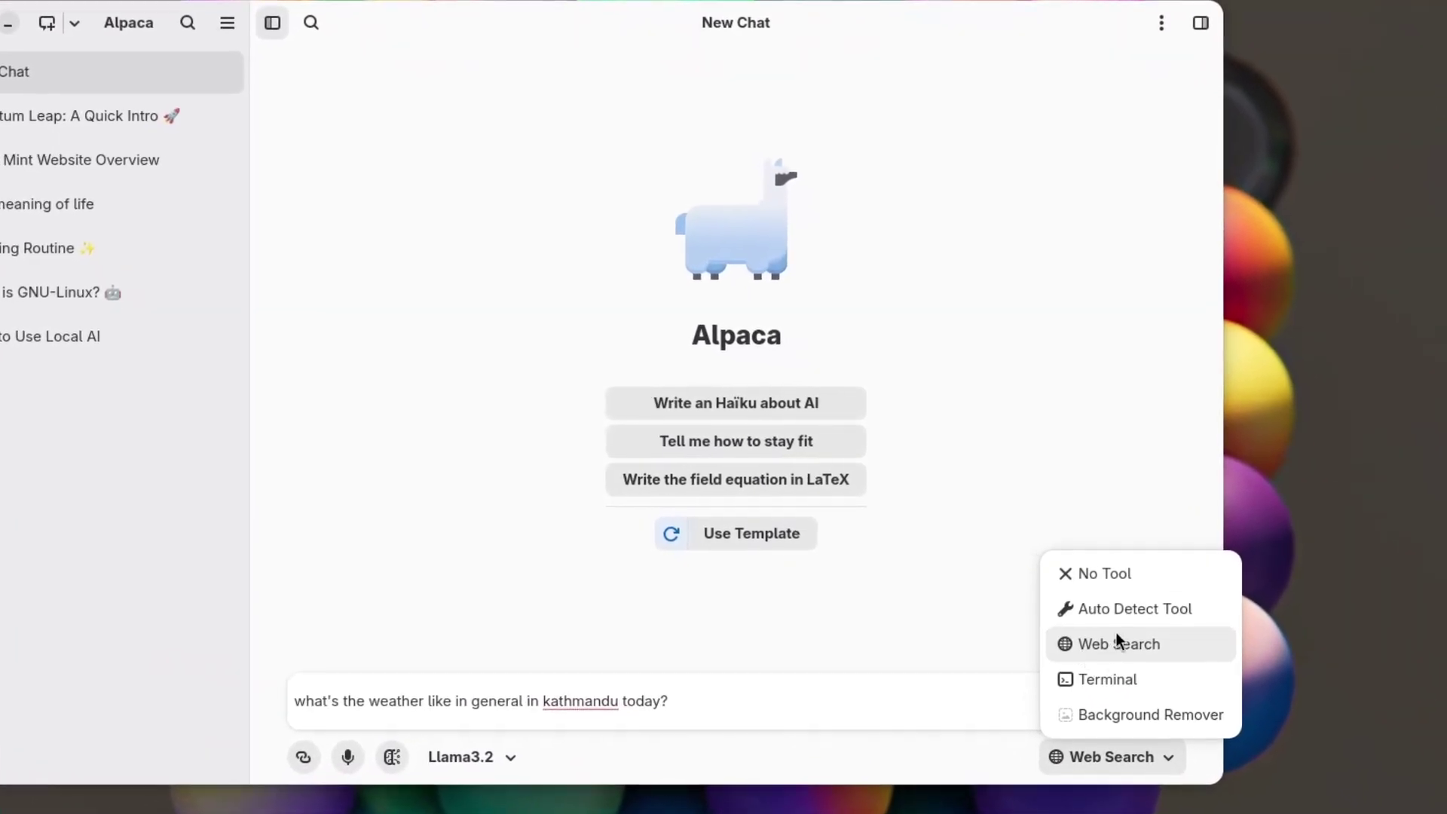
pyautogui.click(1129, 648)
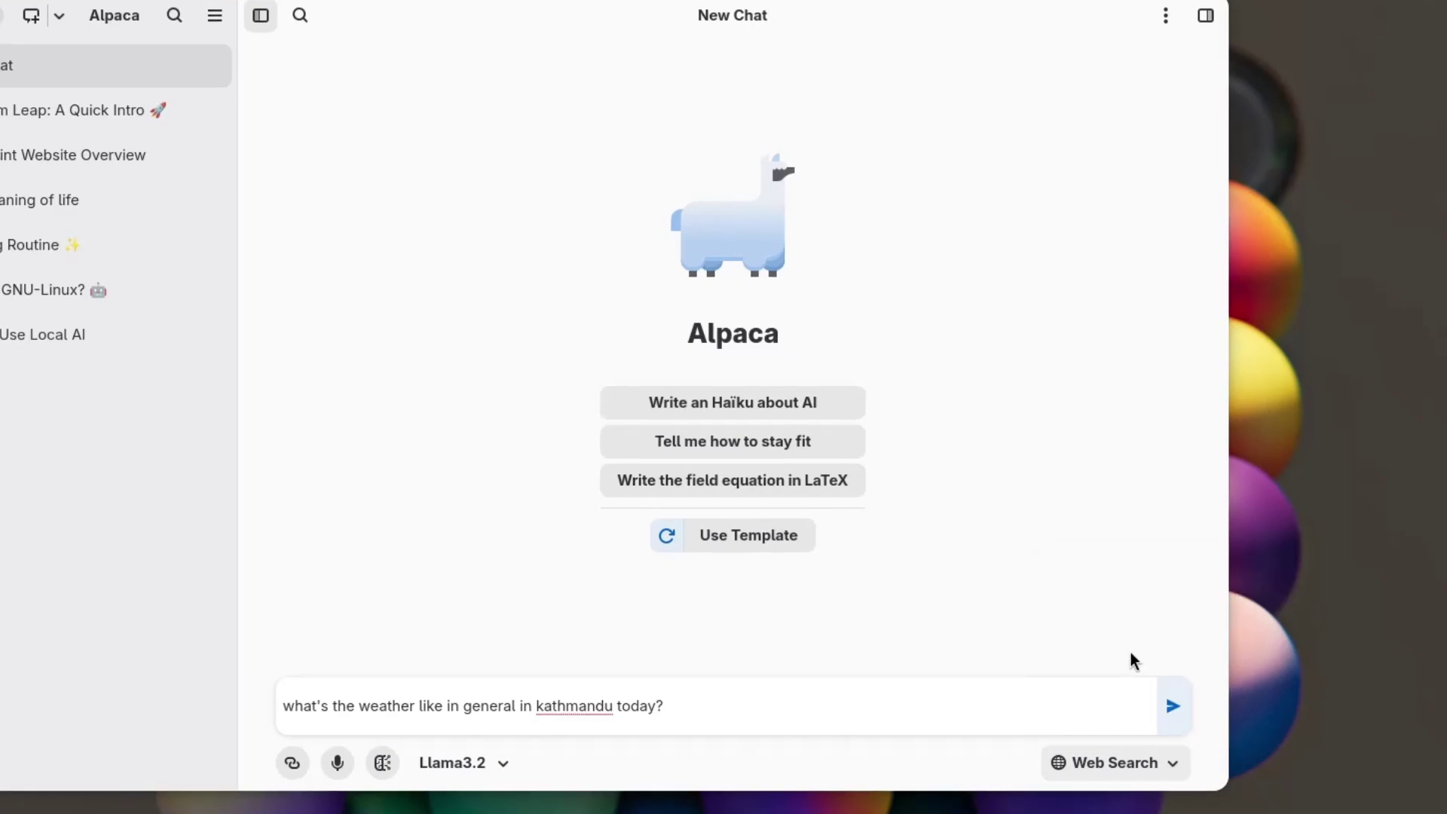
pyautogui.click(1174, 709)
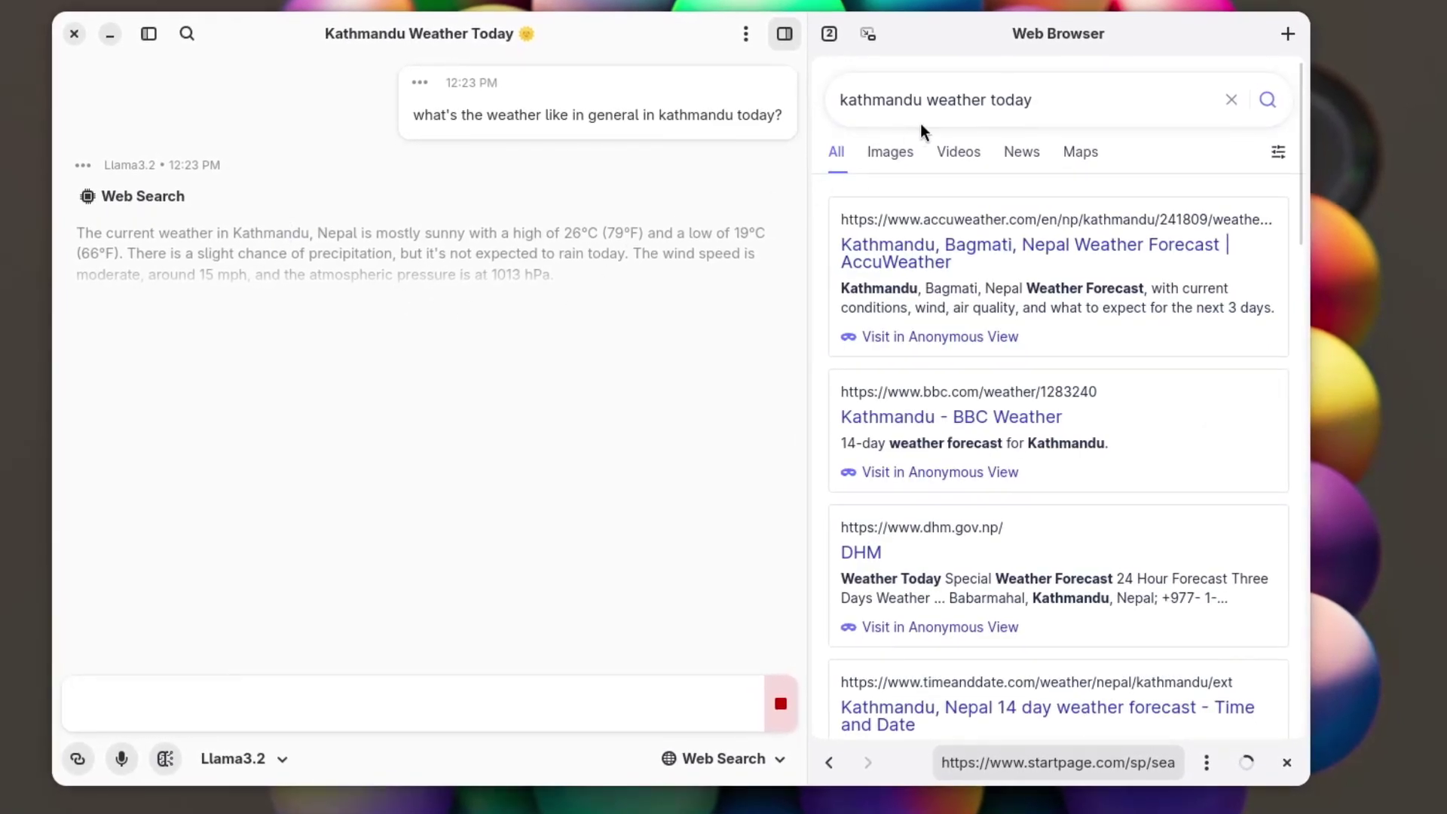
pyautogui.click(783, 34)
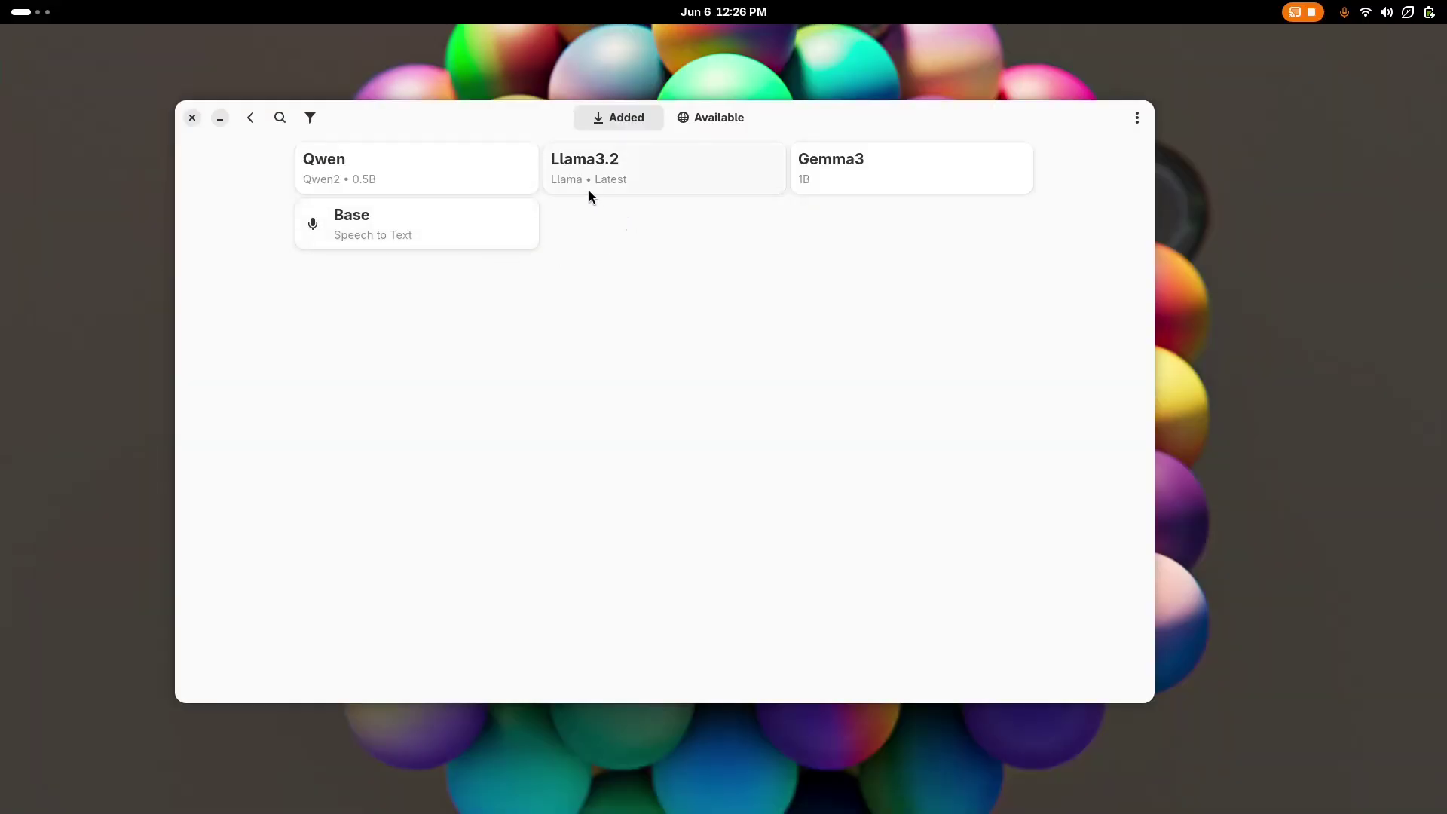
# Step: Look through the list of models available for download in the model manager
pyautogui.click(739, 121)
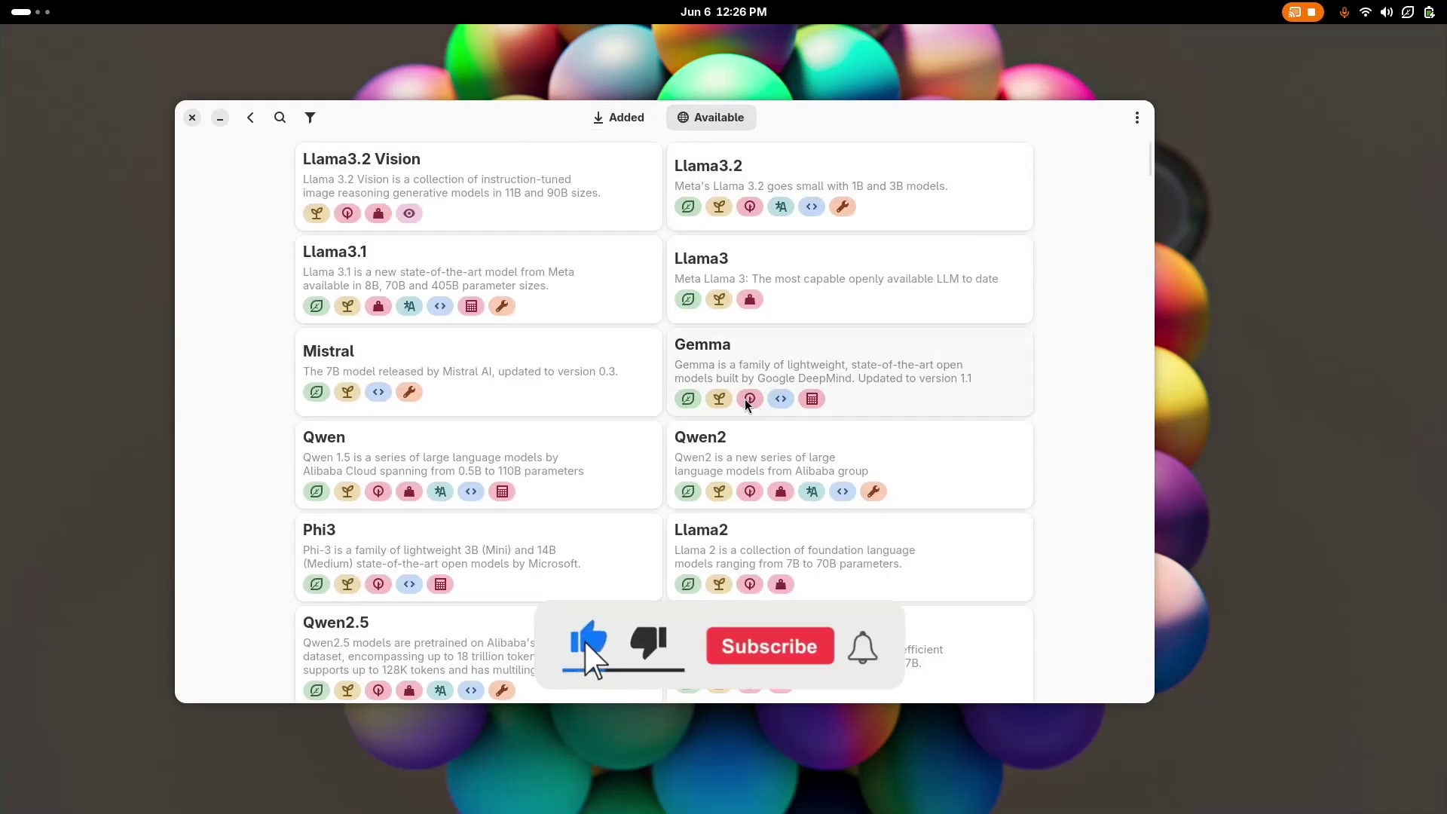
pyautogui.scroll(-2, 676, 390)
pyautogui.scroll(-5, 677, 390)
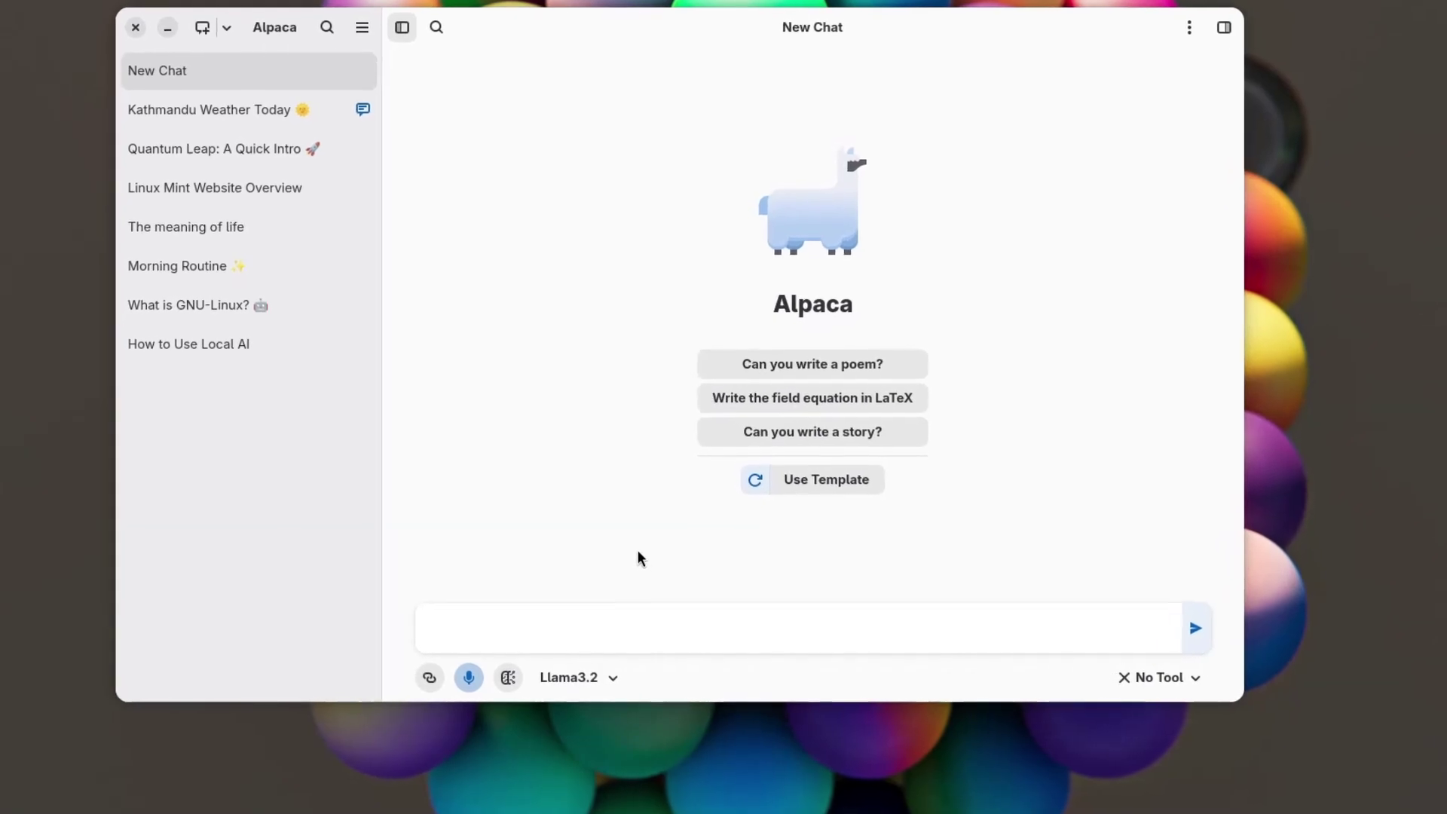
# Step: Dictate "Hello! Who are you? Tell you about yourself." into the new chat with Llama3.2 and send it
pyautogui.write('Hello!')
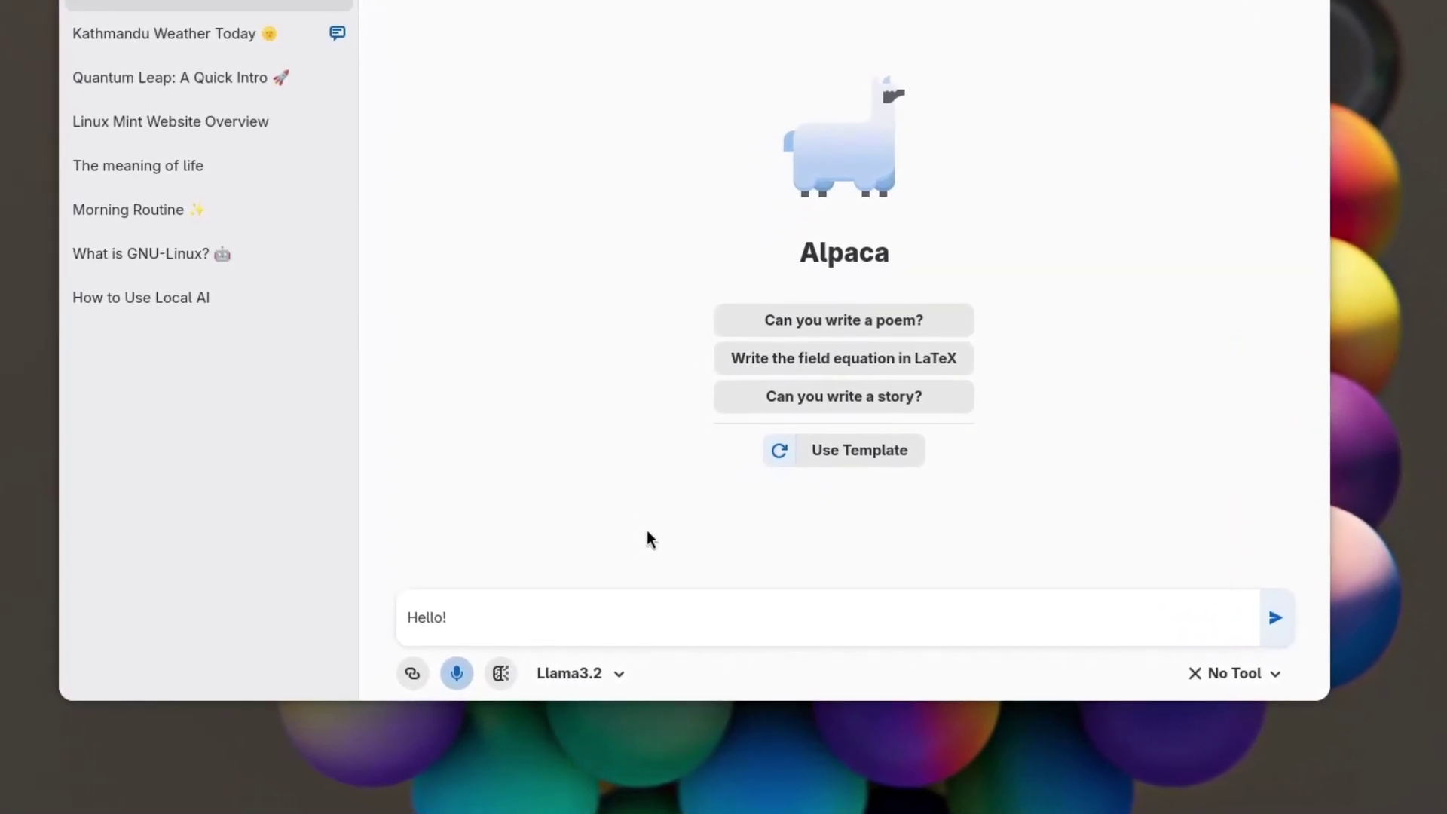
pyautogui.write(' Who are you? Tell you about yourself.')
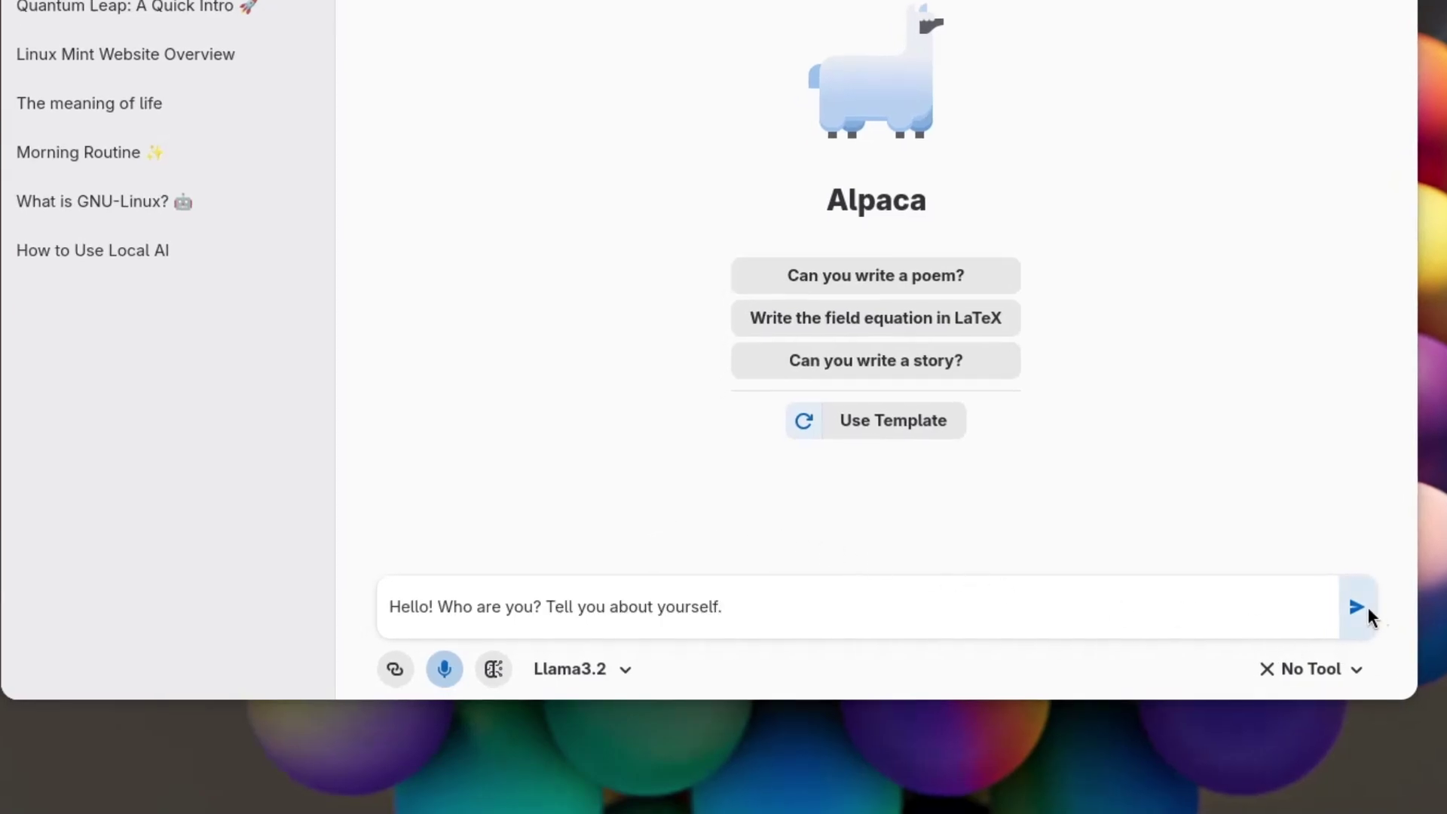
pyautogui.click(1368, 609)
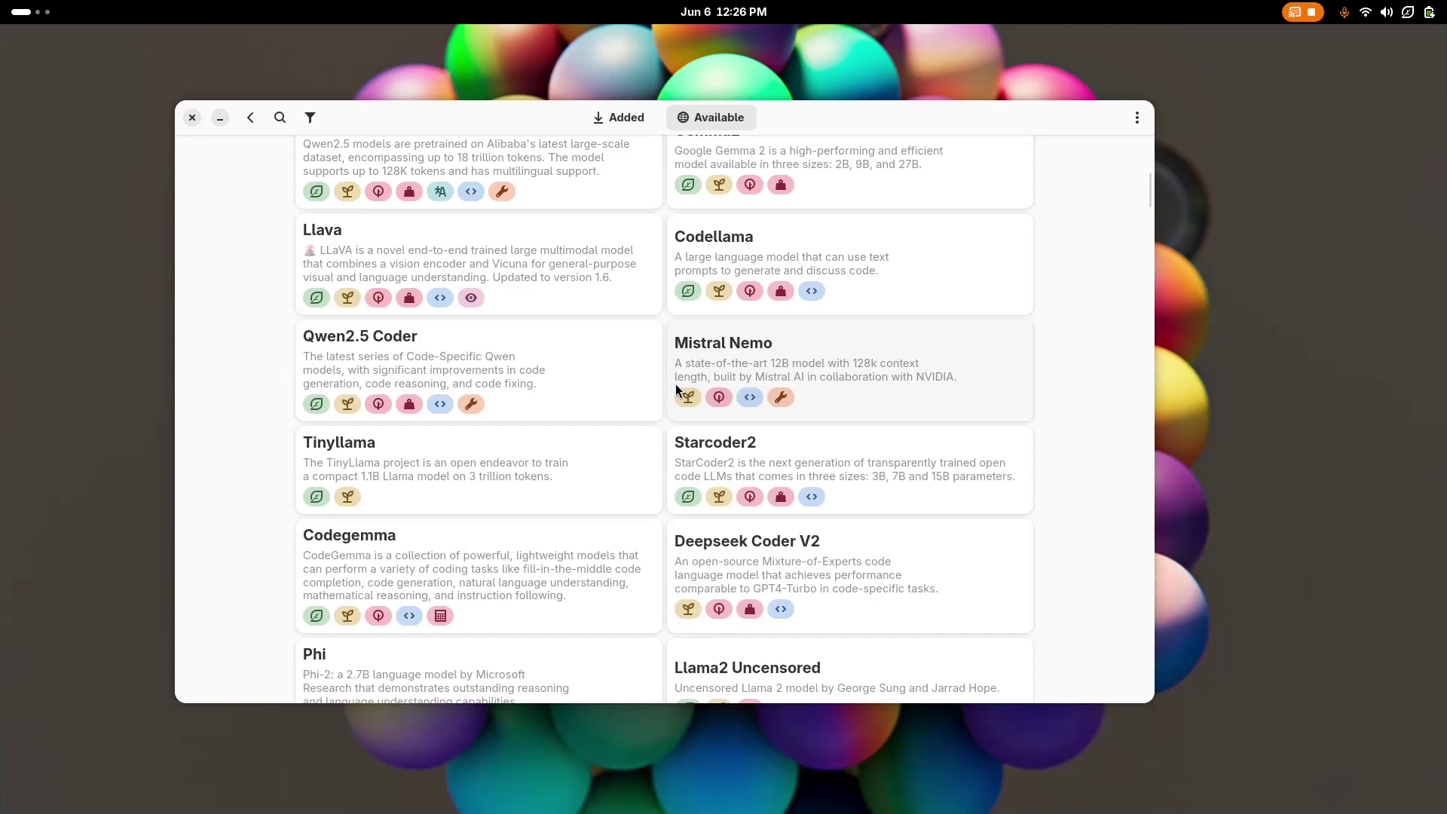
# Step: Filter the available models by the Vision category and look through the matching models
pyautogui.scroll(3, 676, 391)
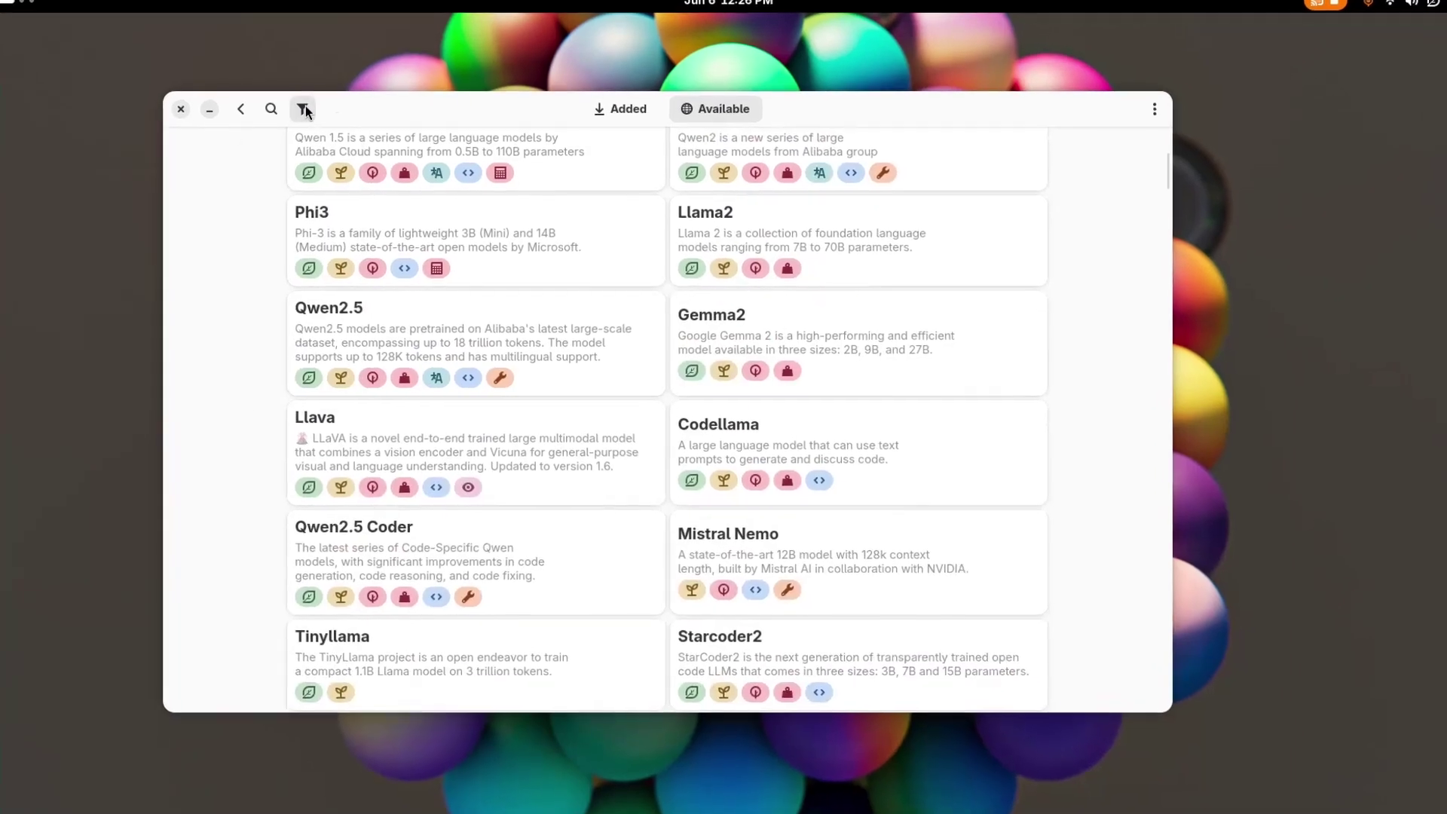
pyautogui.click(310, 117)
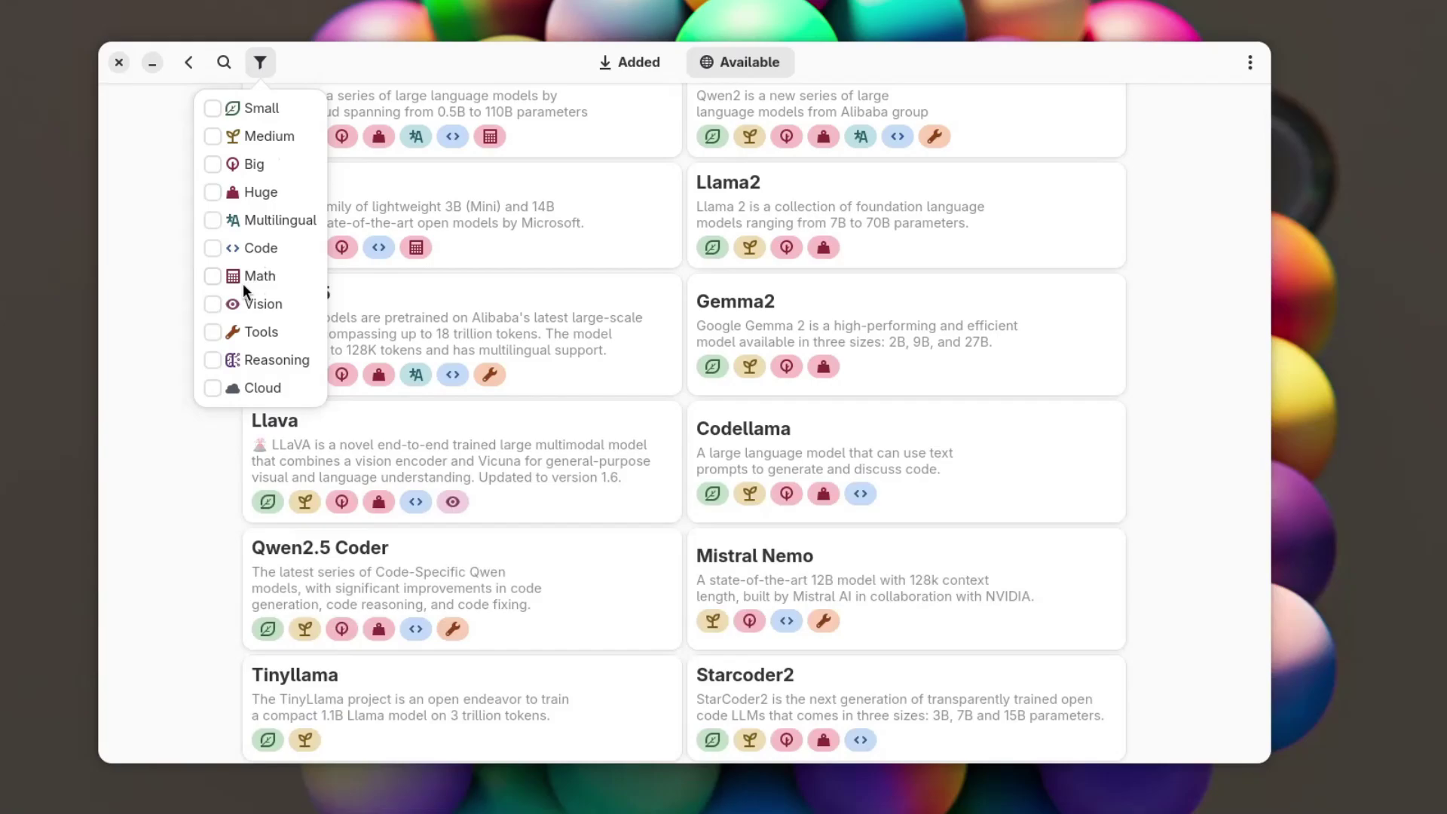
pyautogui.click(225, 307)
pyautogui.click(418, 247)
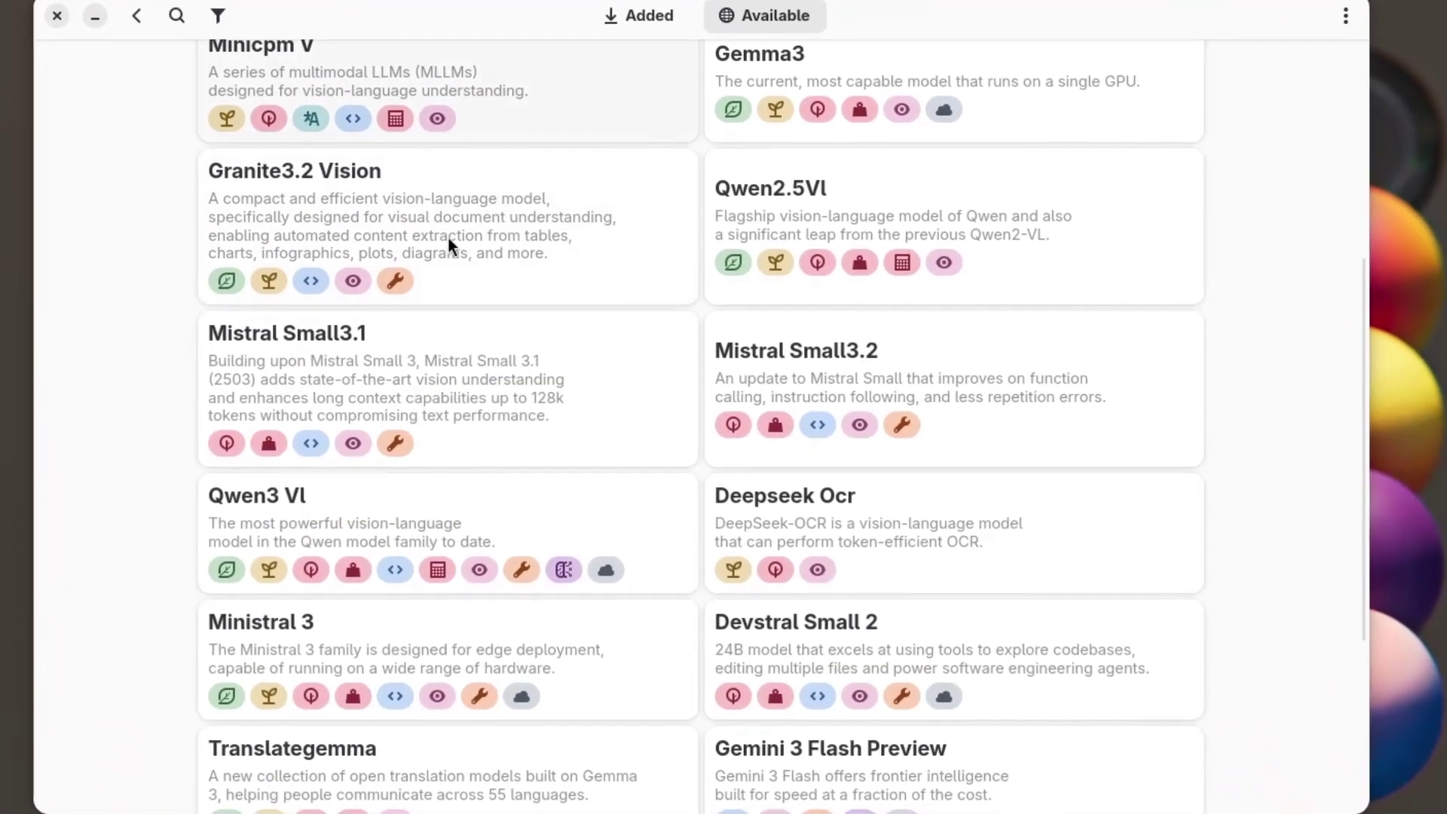
# Step: Remove the Vision filter from the list of available models
pyautogui.scroll(5, 452, 249)
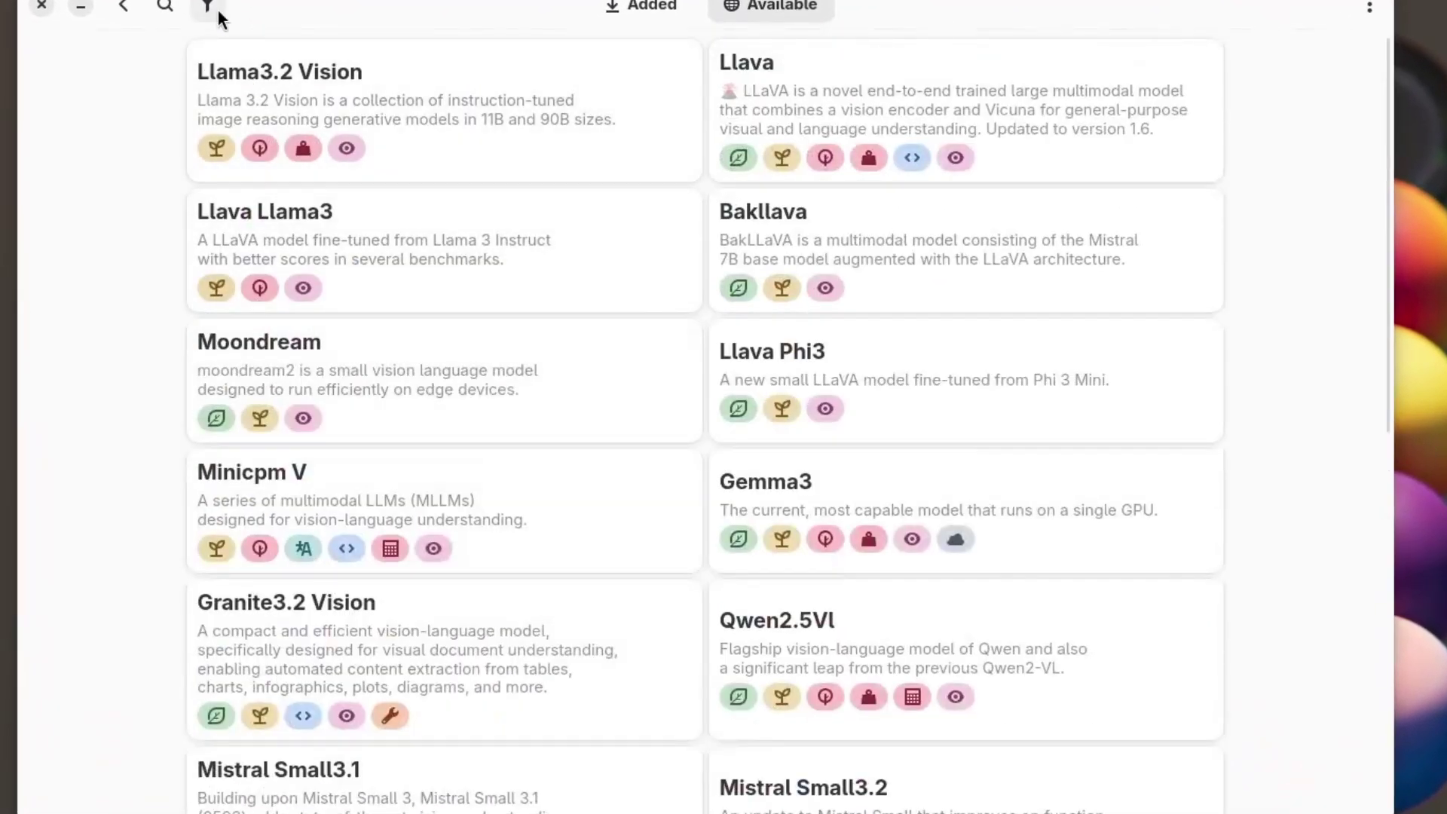
pyautogui.click(216, 10)
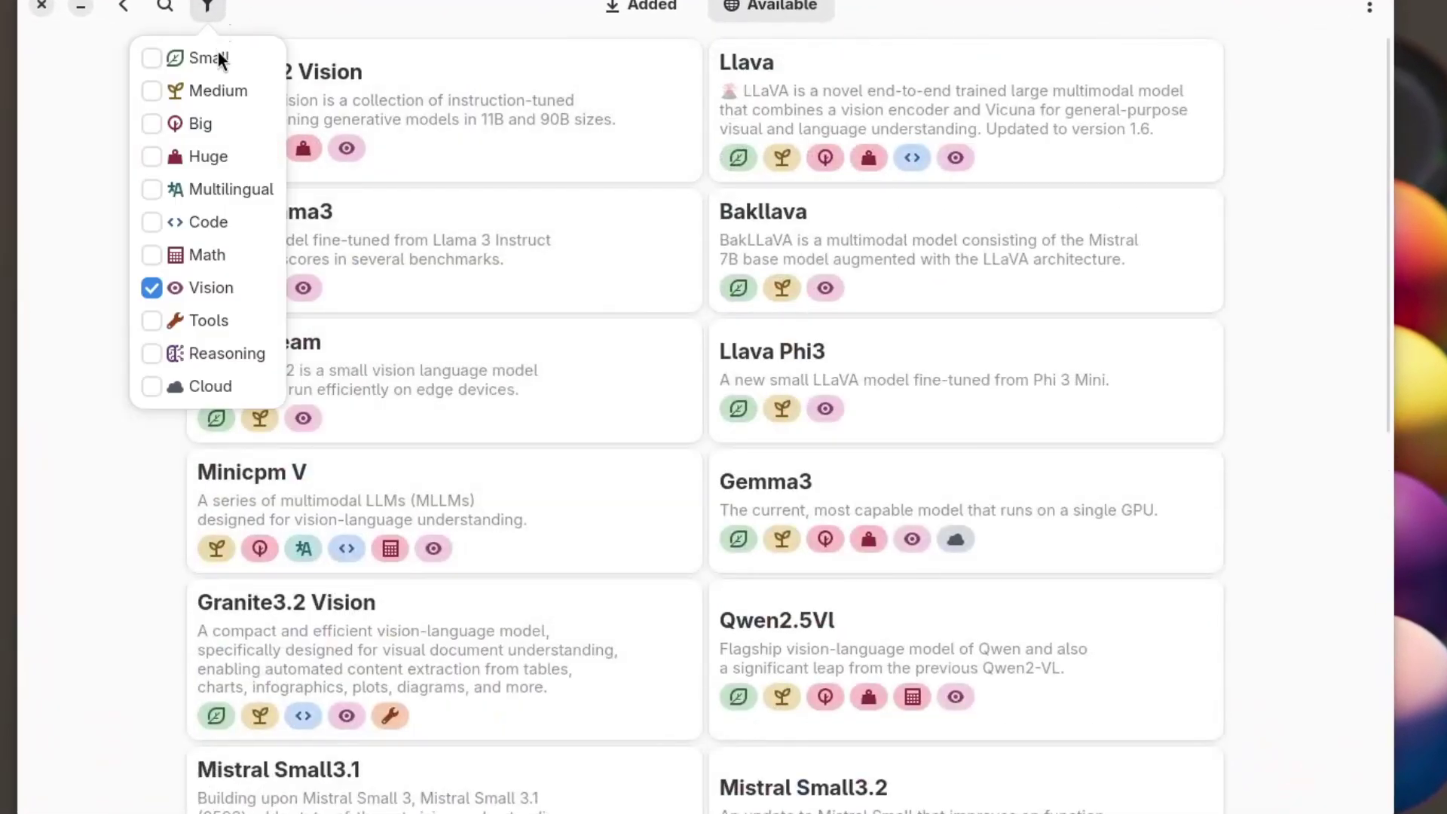
pyautogui.click(188, 285)
pyautogui.click(97, 285)
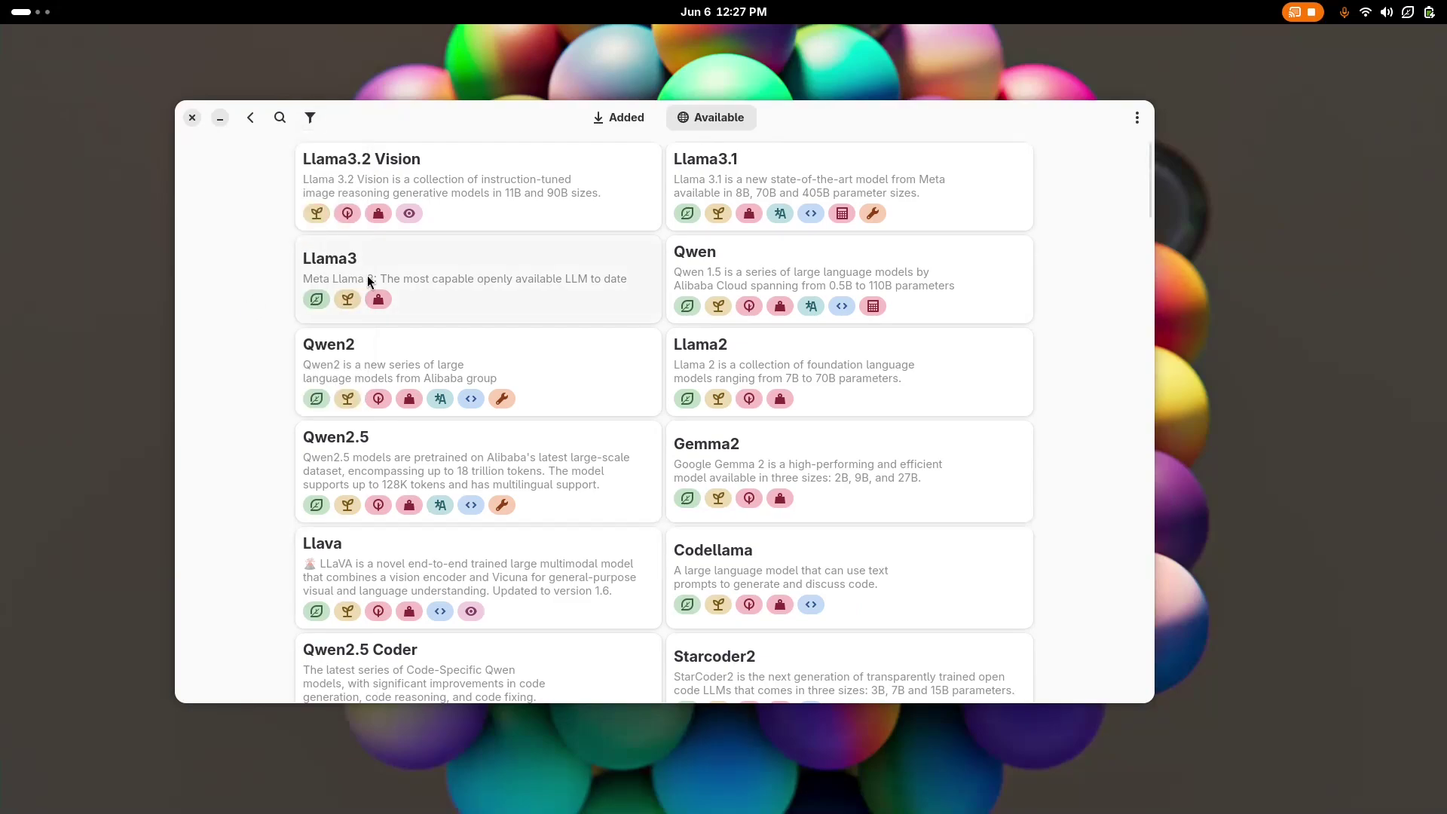
# Step: Toggle the Small and Vision category filters for the available models
pyautogui.click(309, 118)
pyautogui.click(270, 156)
pyautogui.click(270, 320)
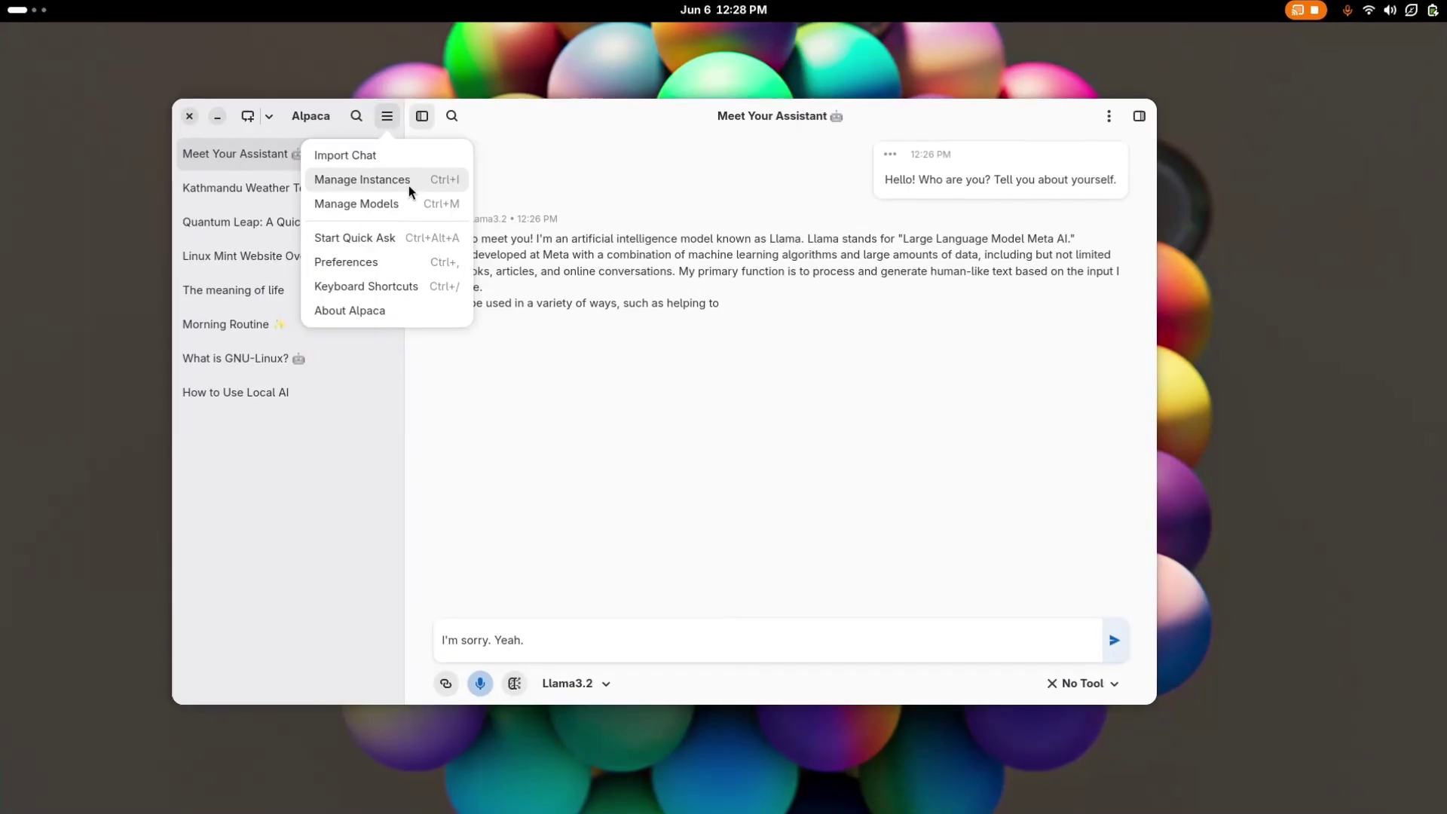
# Step: Examine the instance types offered in the Instance Manager and the setup form for an OpenAI ChatGPT instance without saving it
pyautogui.click(407, 185)
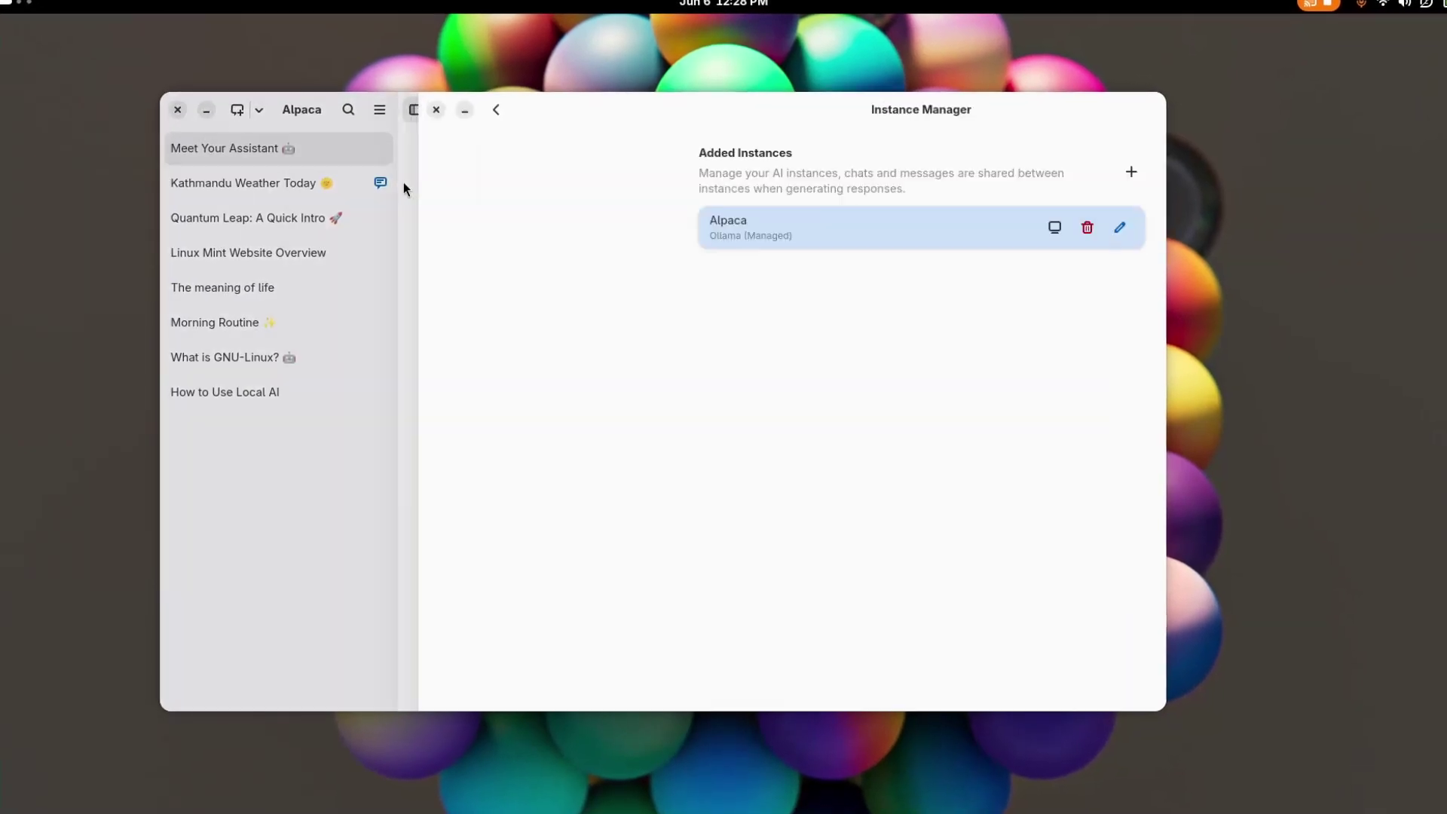
pyautogui.click(879, 161)
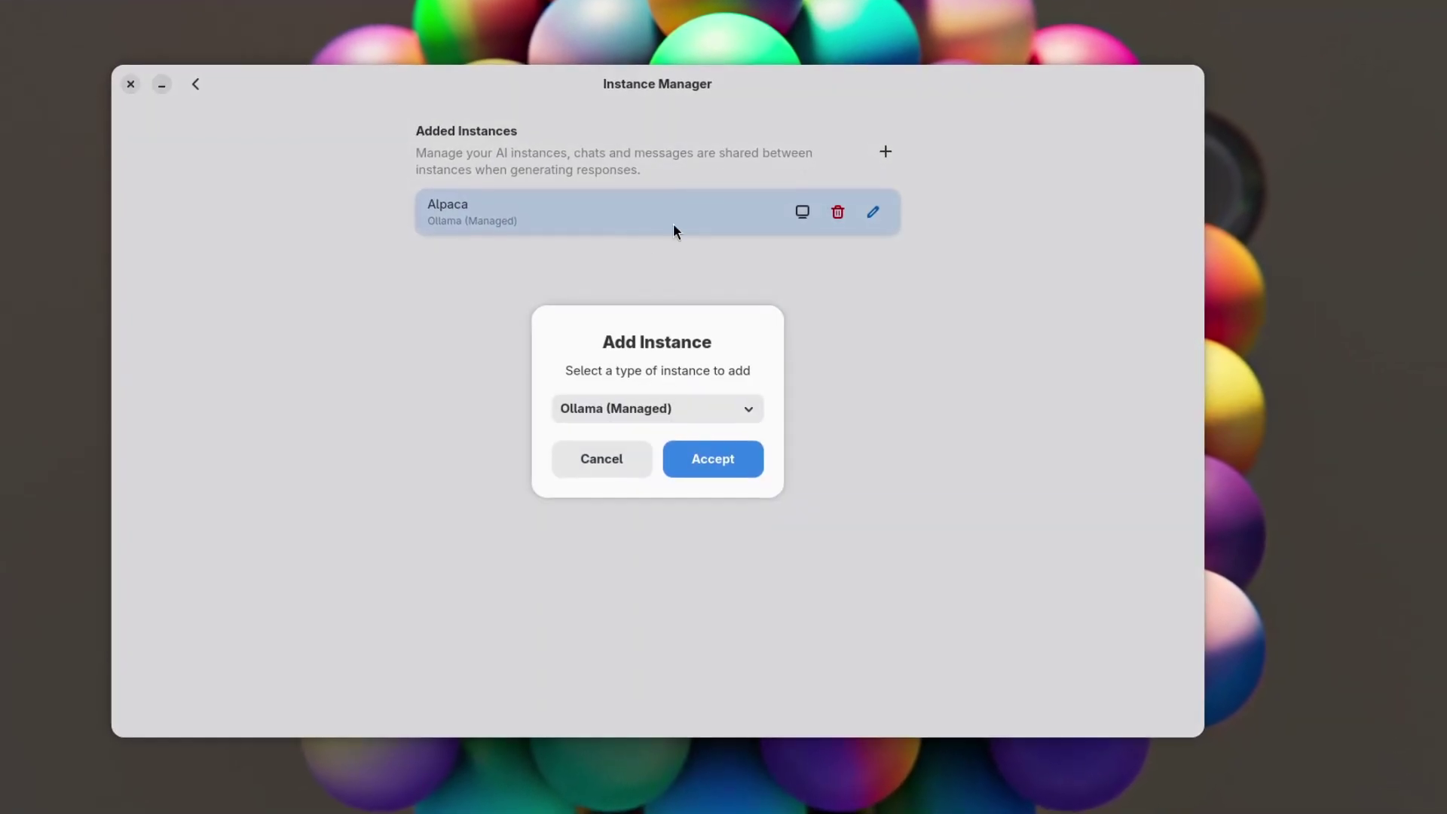
pyautogui.click(703, 407)
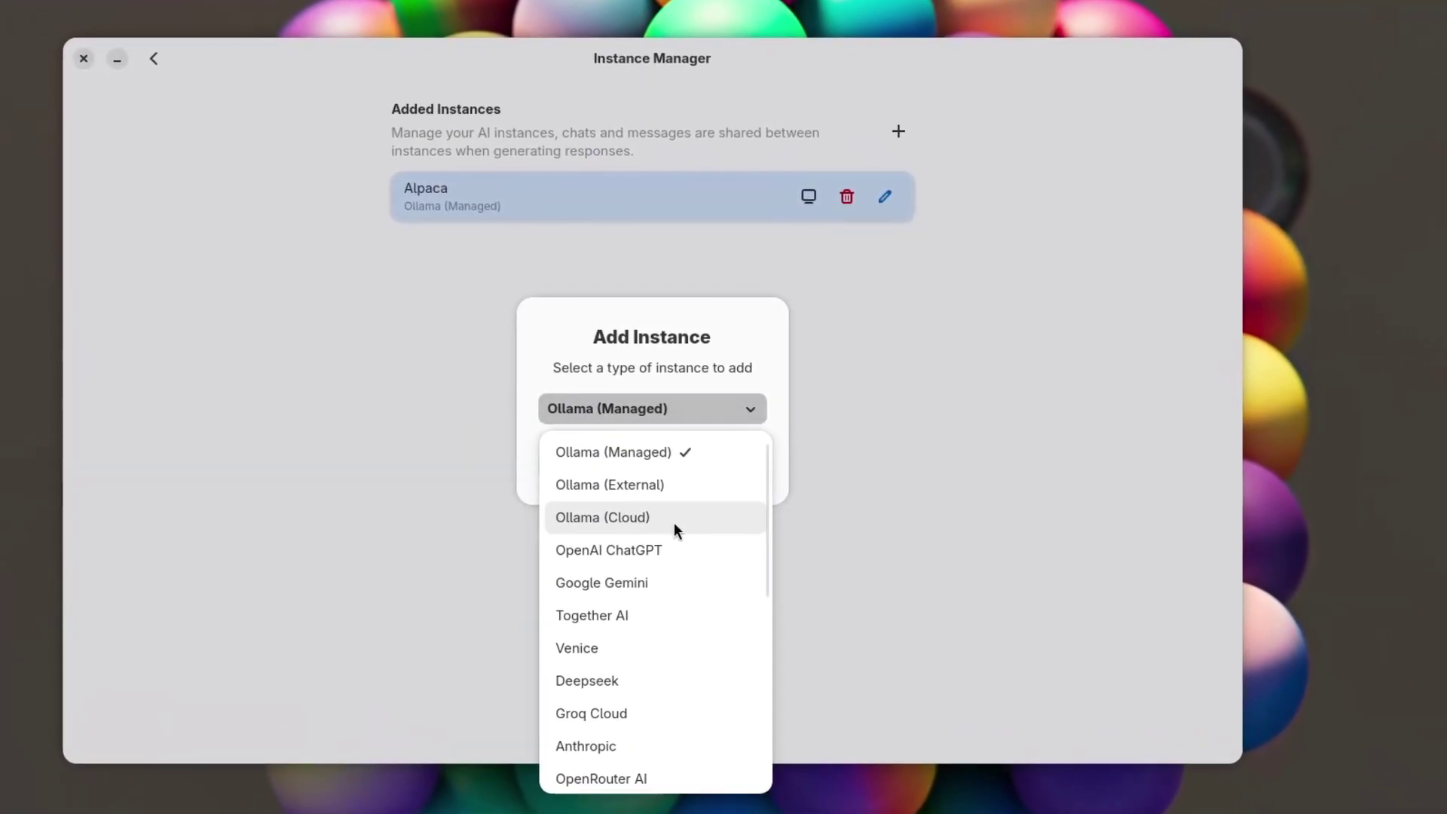
pyautogui.click(674, 545)
pyautogui.click(750, 463)
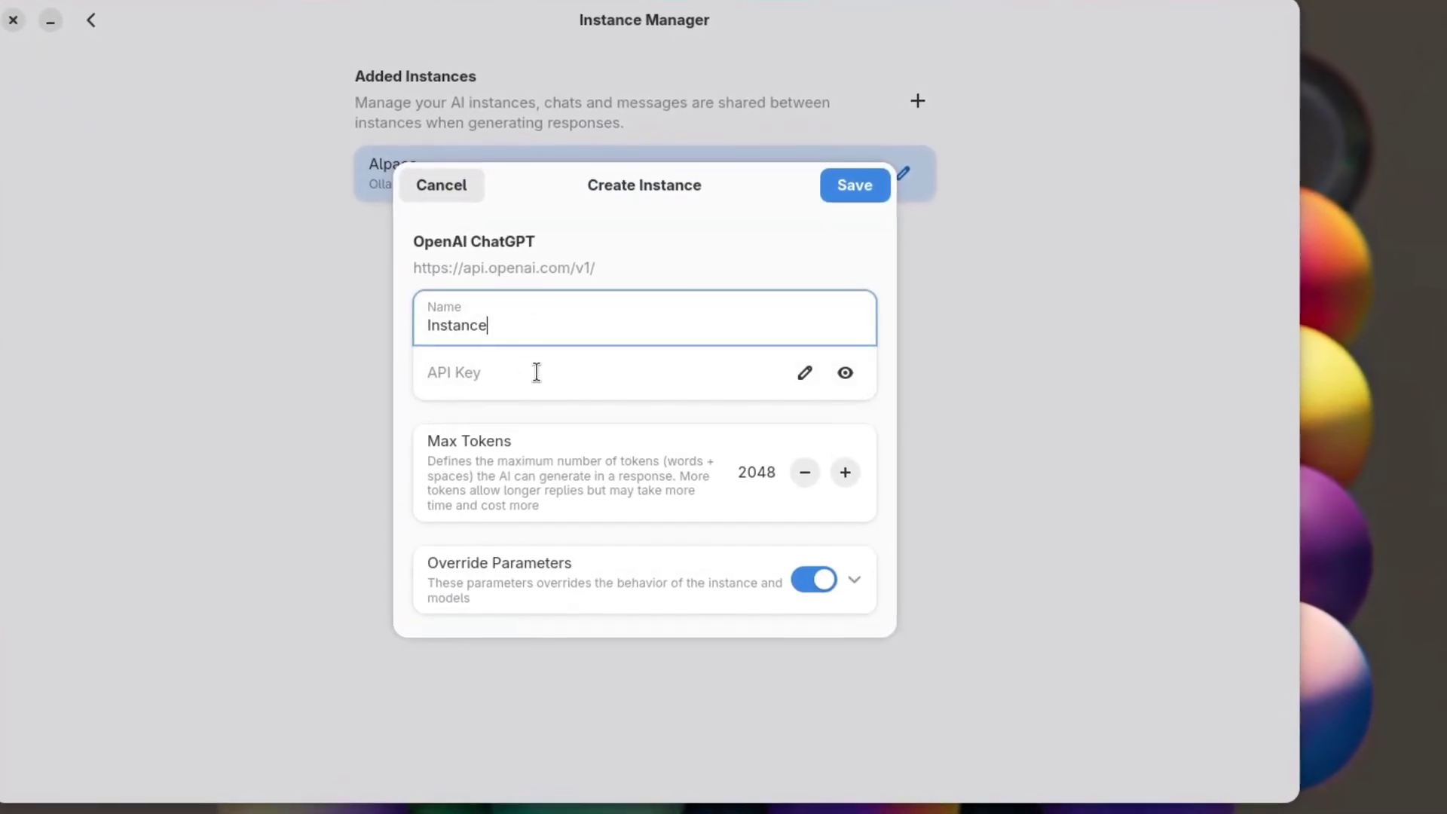
pyautogui.click(490, 380)
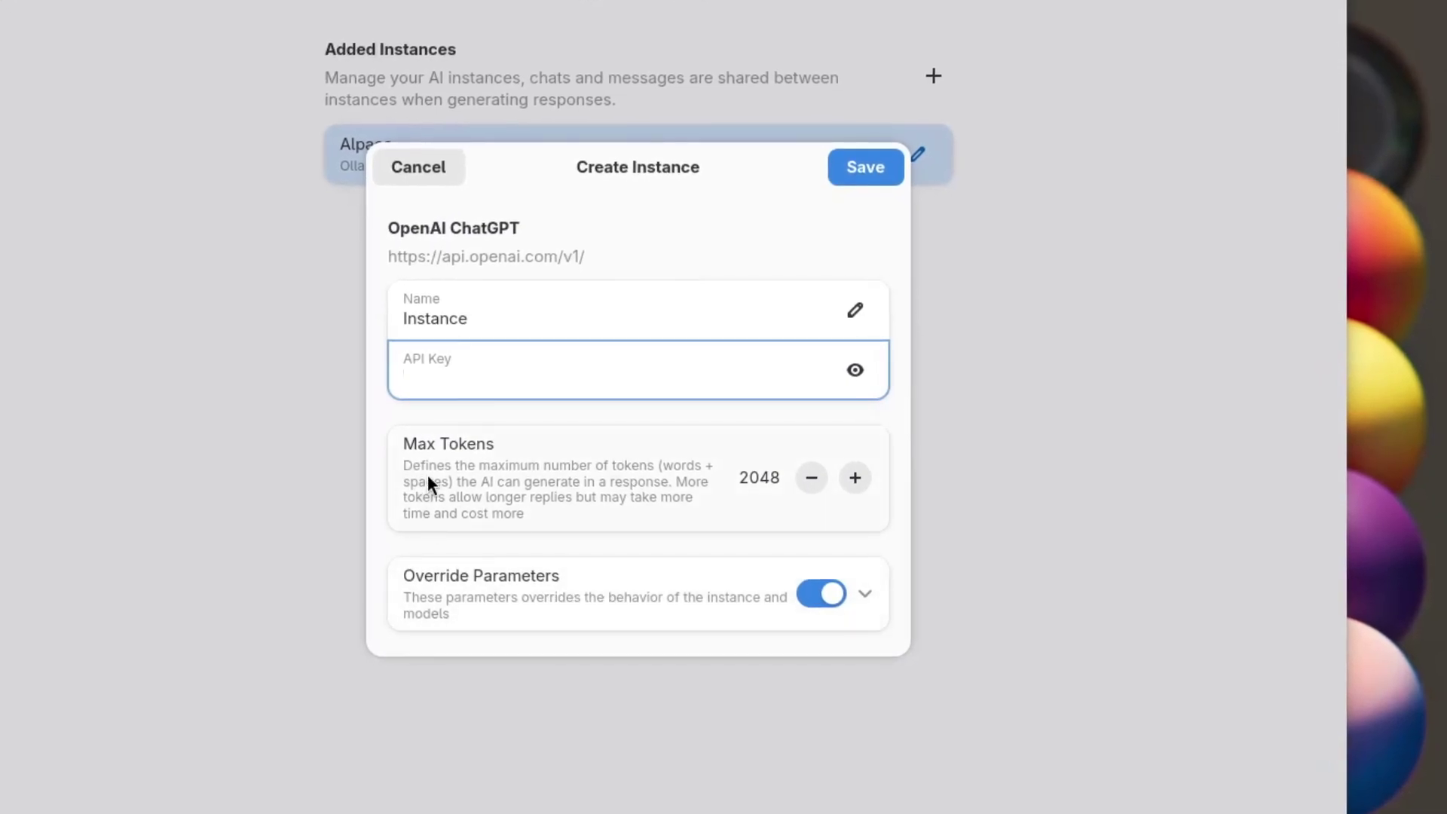
pyautogui.click(439, 160)
pyautogui.click(932, 78)
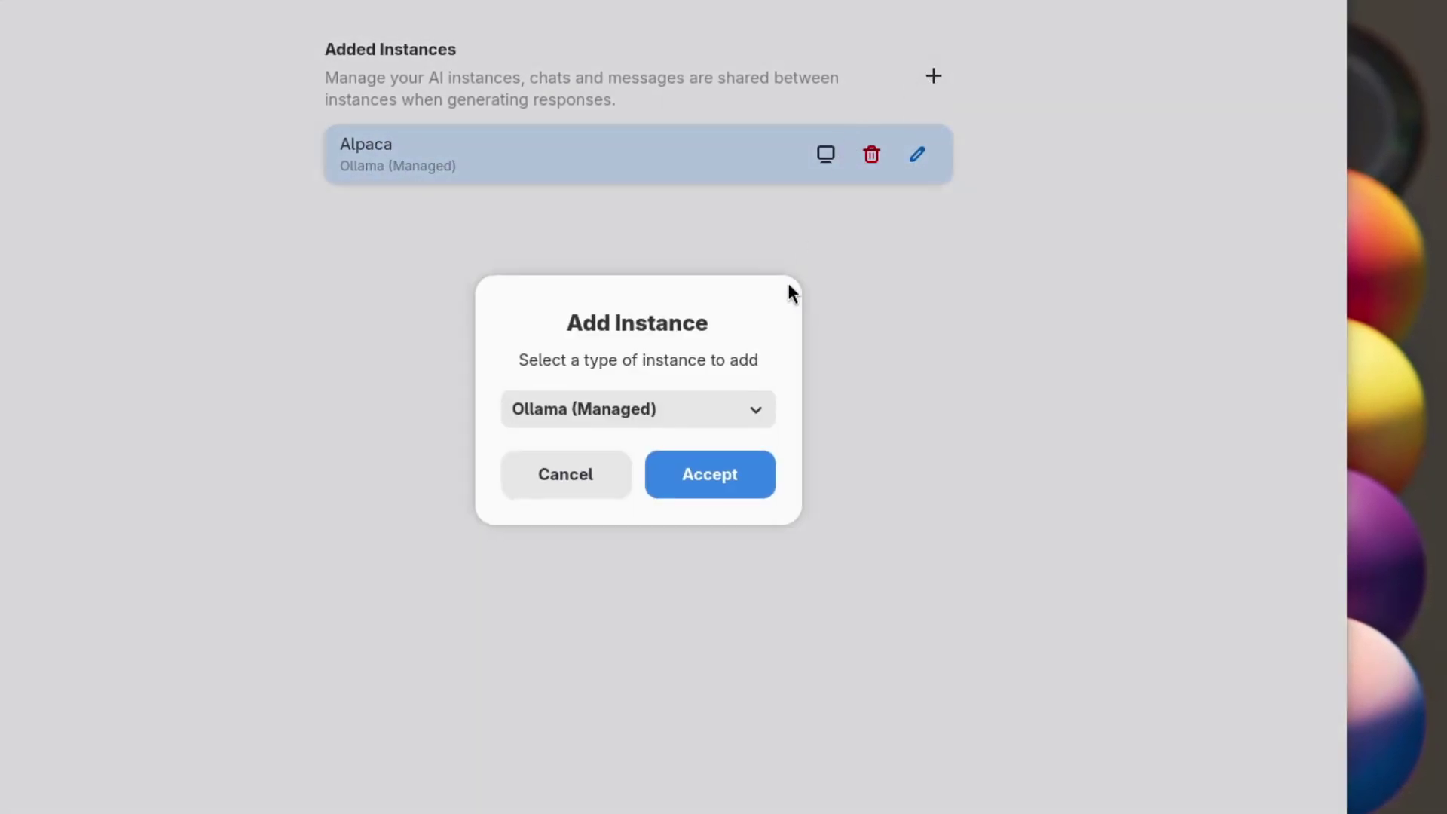
pyautogui.click(664, 408)
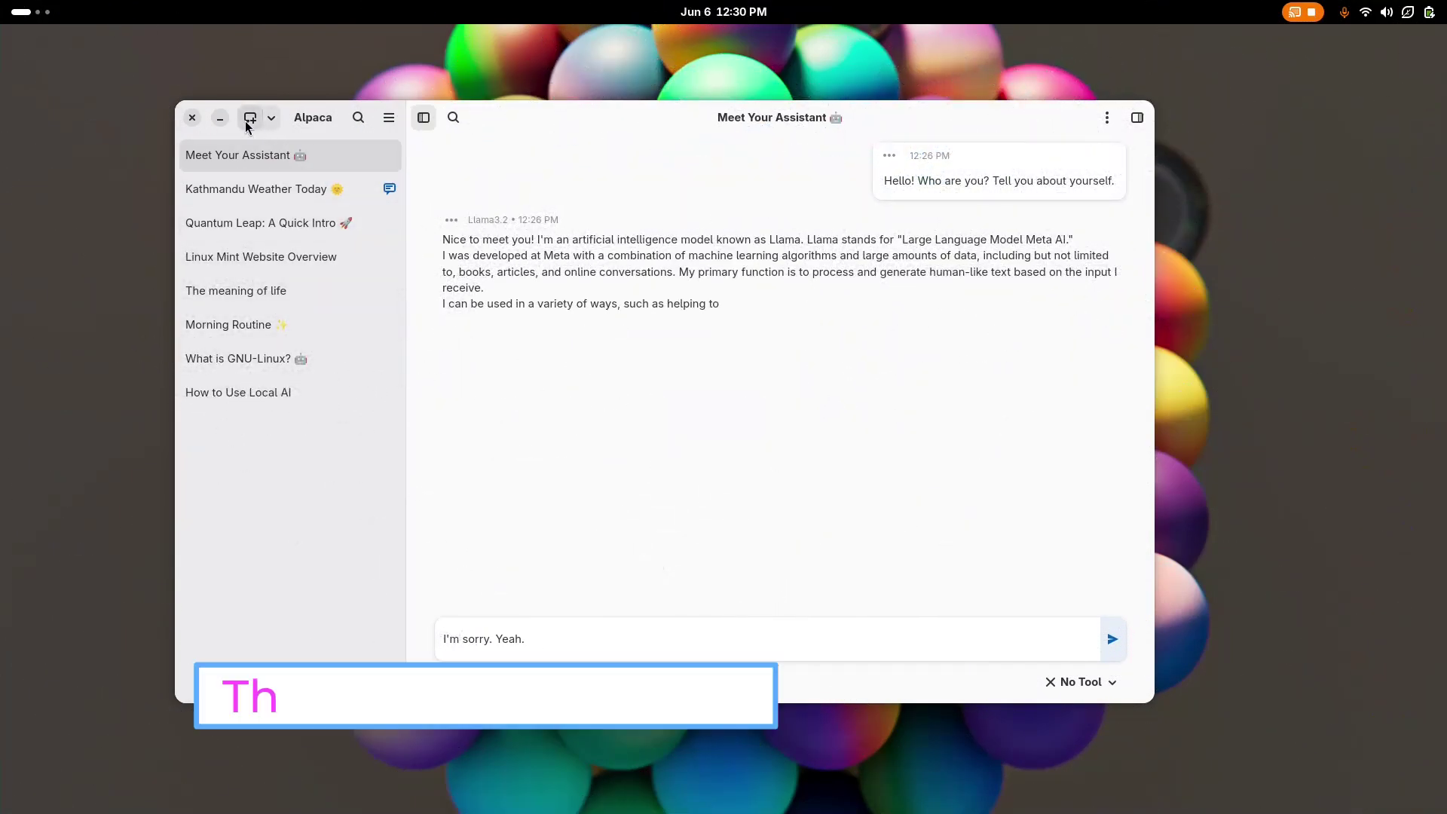
# Step: Start a new chat and check which installed models can be chosen for it
pyautogui.click(250, 118)
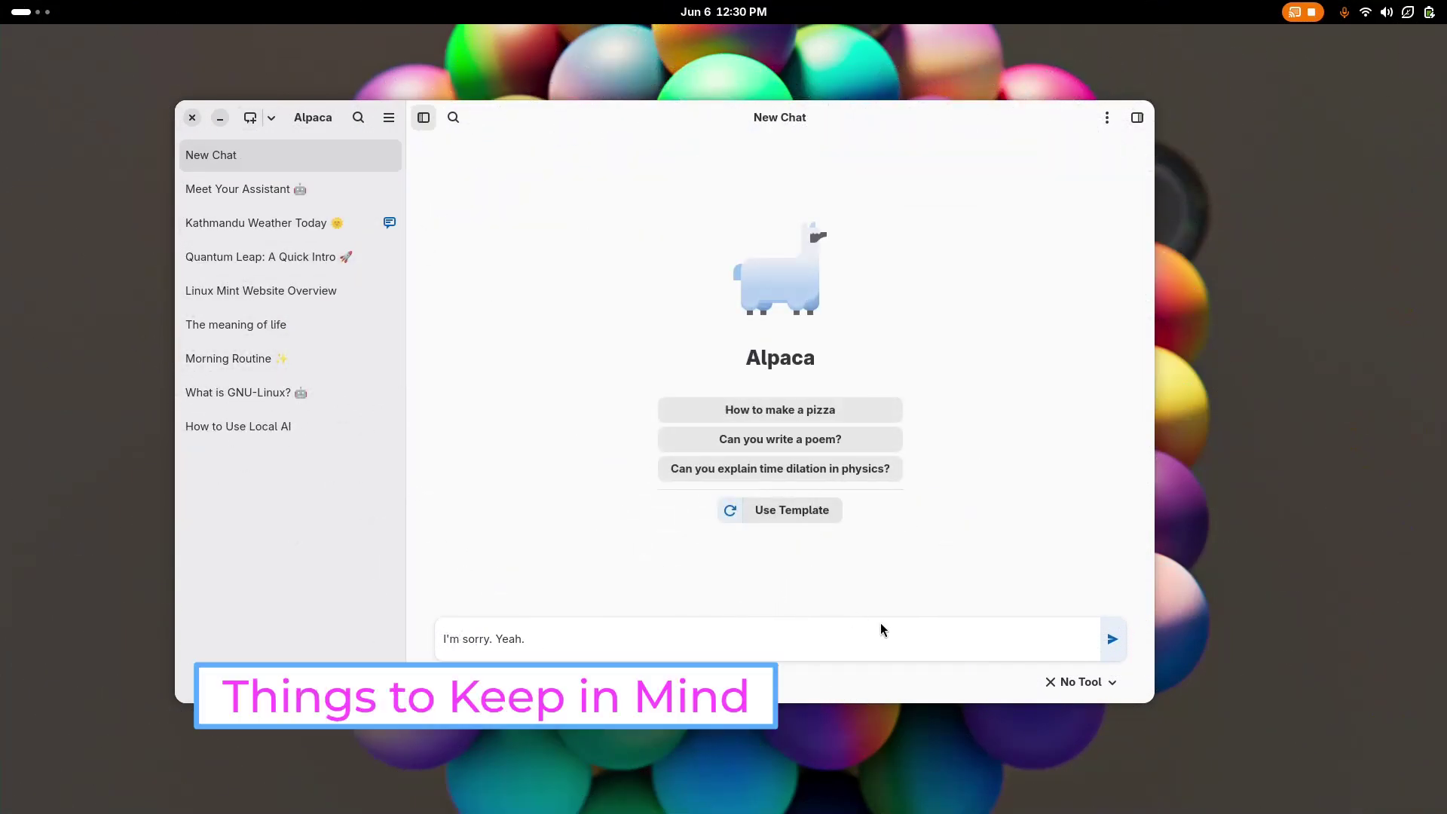
pyautogui.click(581, 683)
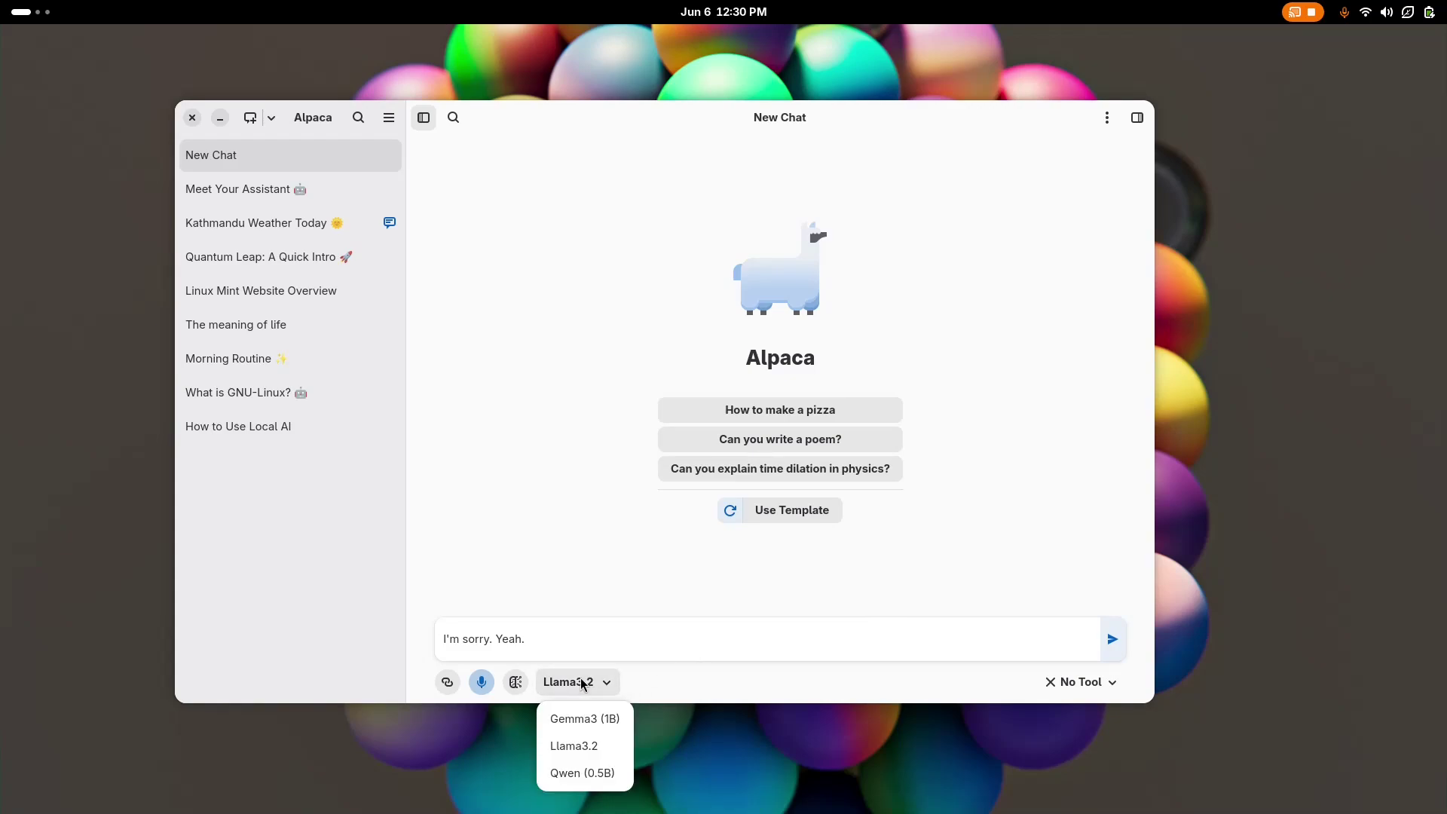
pyautogui.click(539, 648)
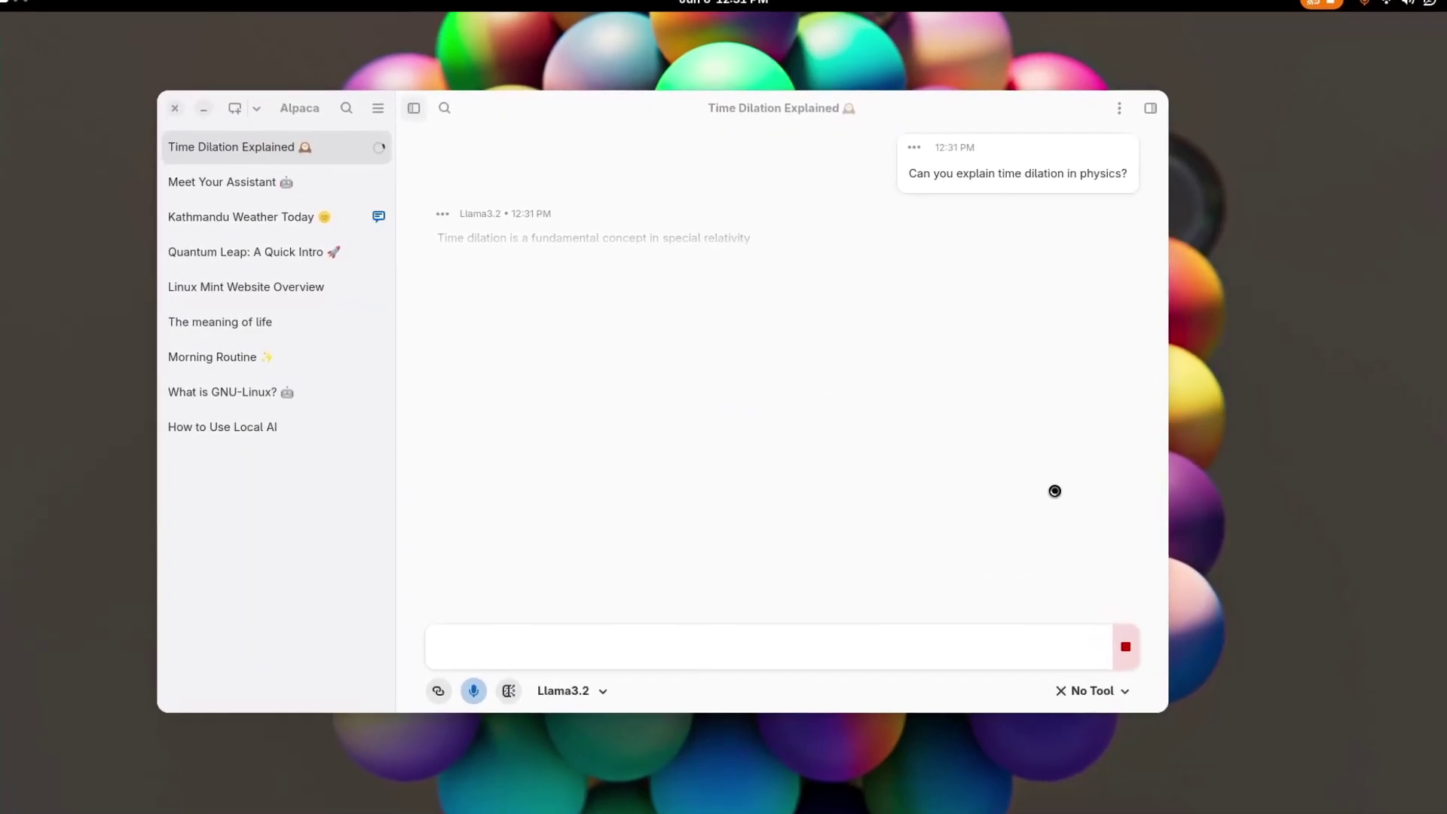
# Step: Inspect the CPU and memory use of the ollama and alpaca processes in System Monitor
pyautogui.moveTo(618, 155); pyautogui.dragTo(541, 137)
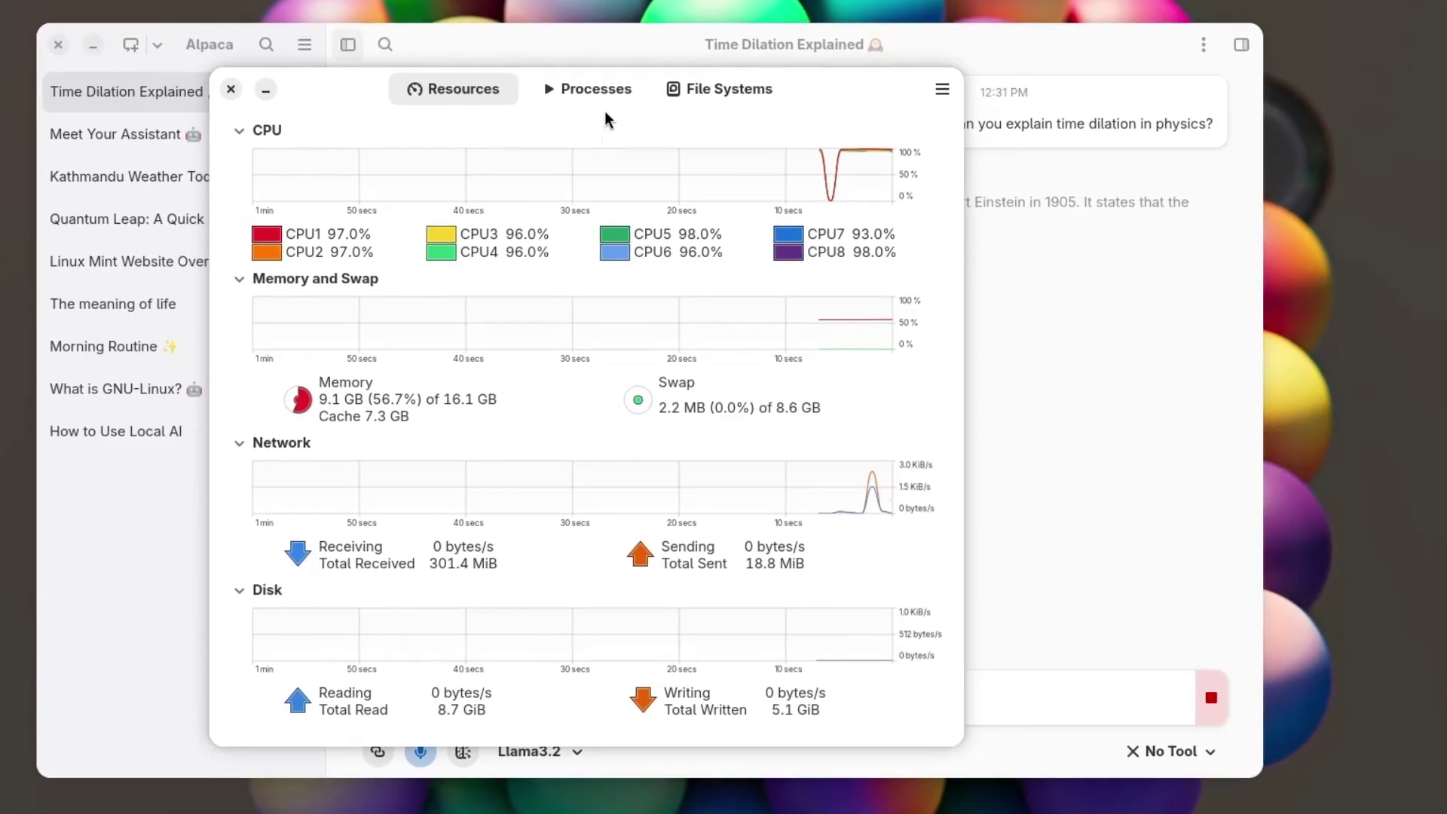
pyautogui.click(594, 103)
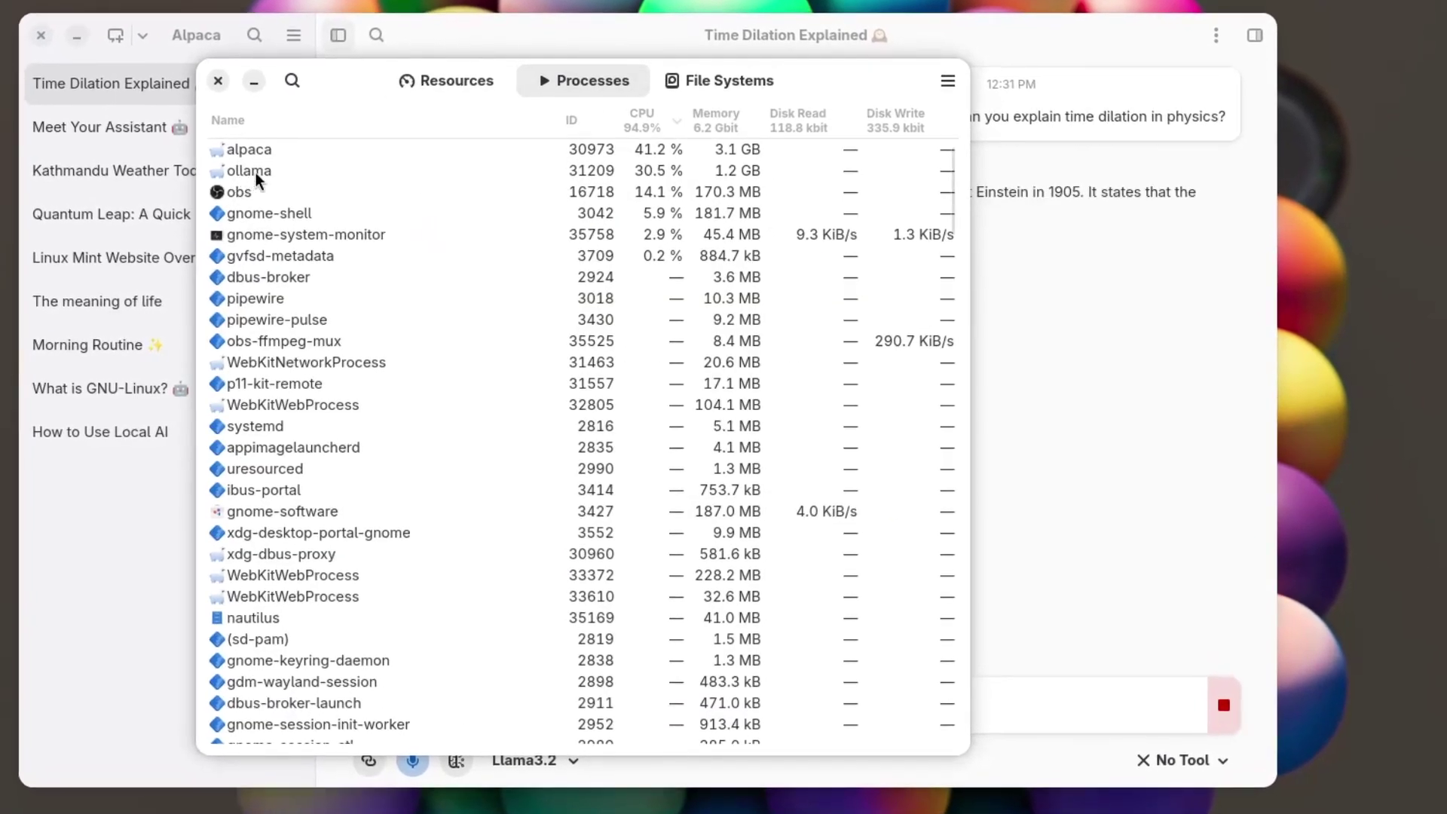
pyautogui.click(257, 172)
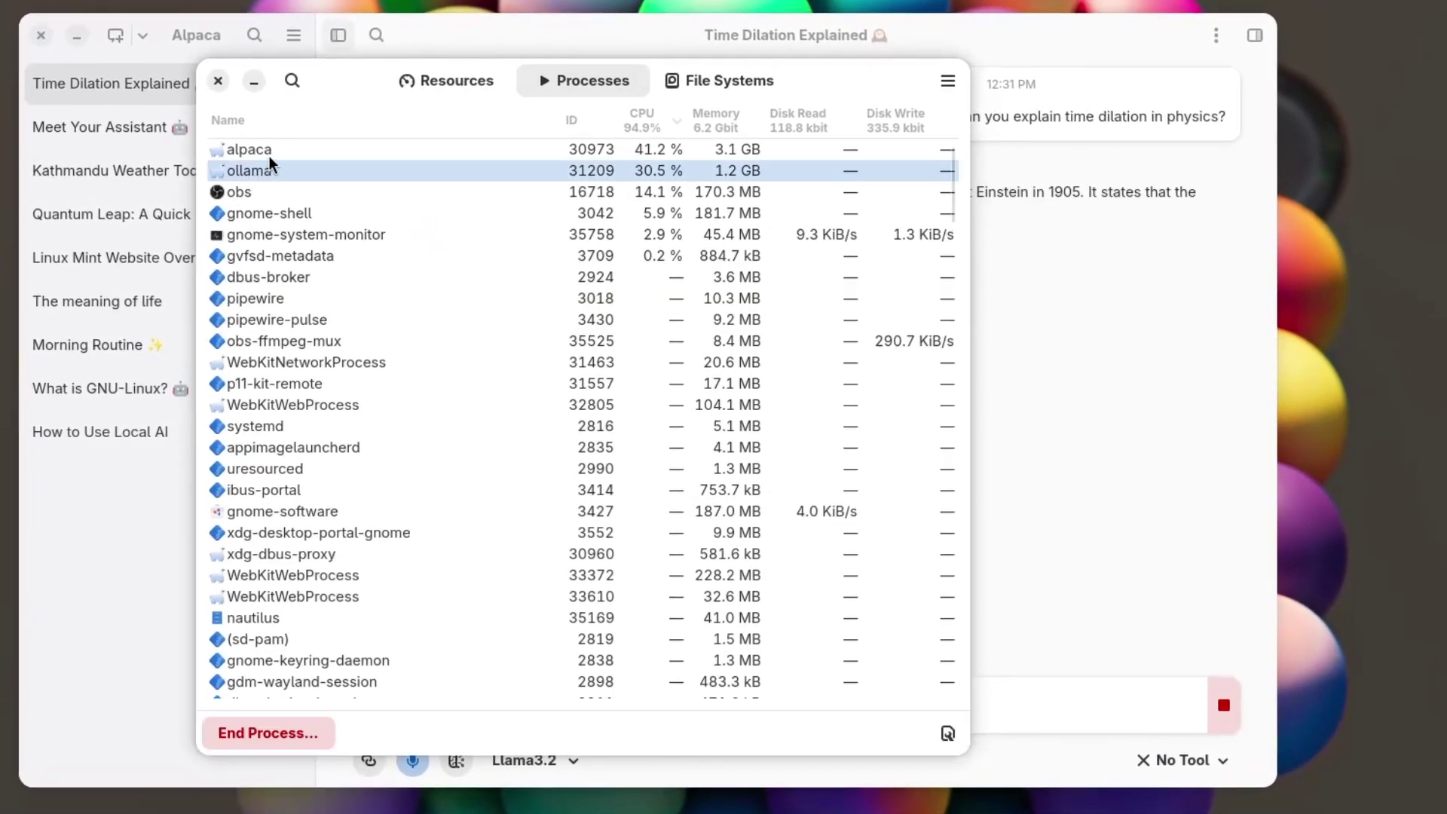
pyautogui.click(270, 153)
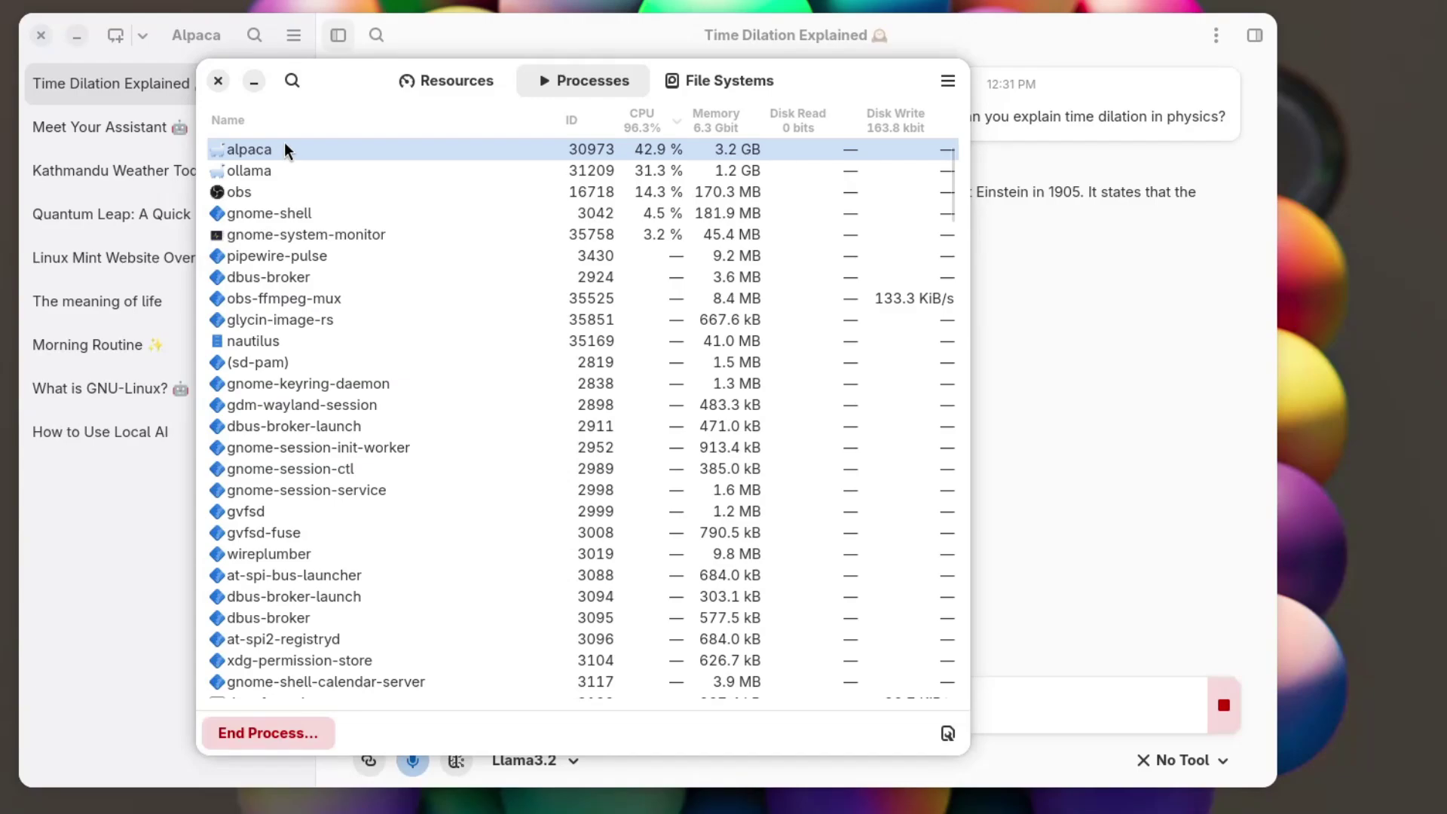
# Step: Examine the overall CPU and memory graphs in System Monitor alongside the chat reply being generated
pyautogui.click(722, 85)
pyautogui.click(614, 89)
pyautogui.click(432, 81)
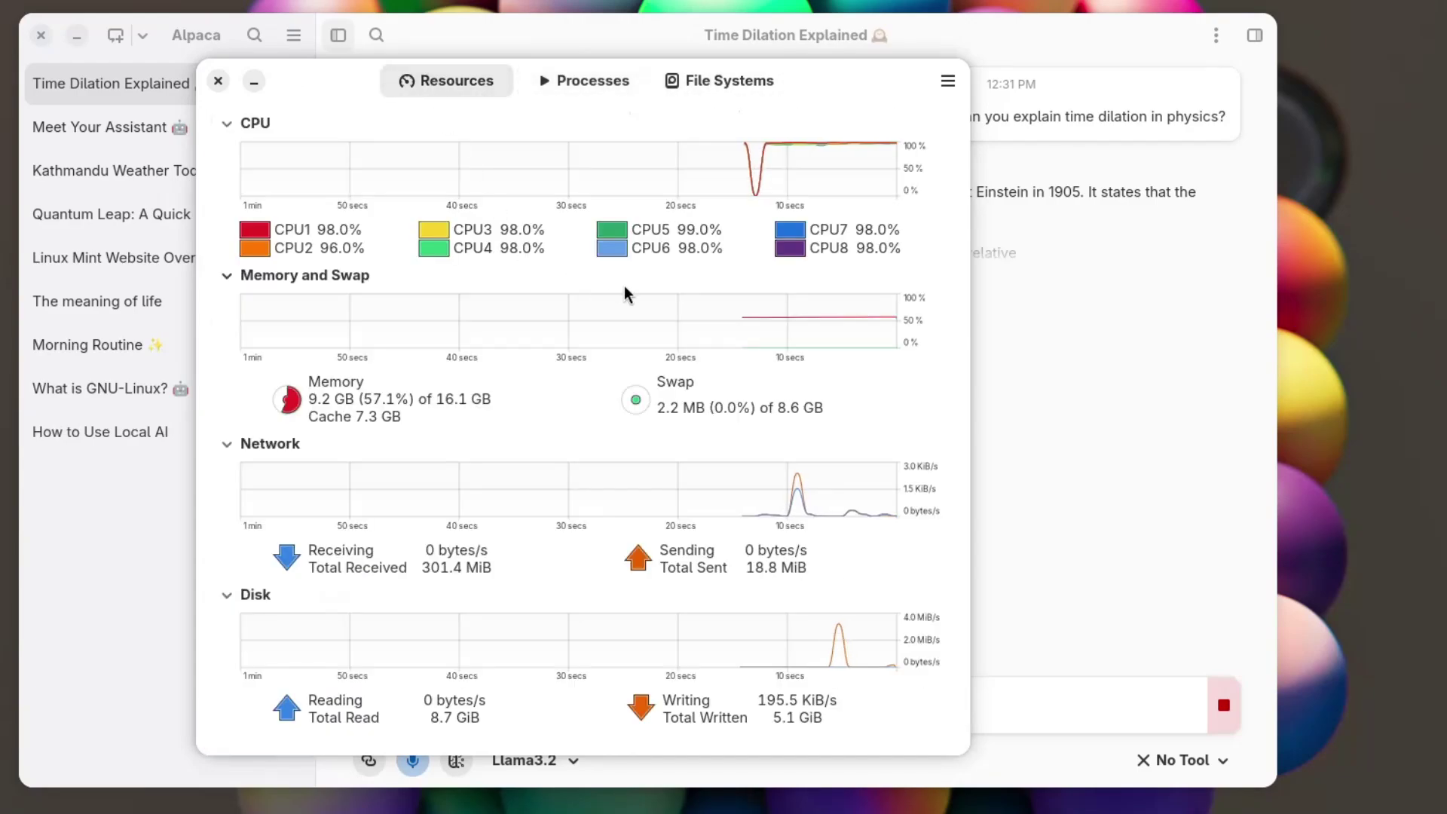
pyautogui.hotkey('alt', 'Tab')
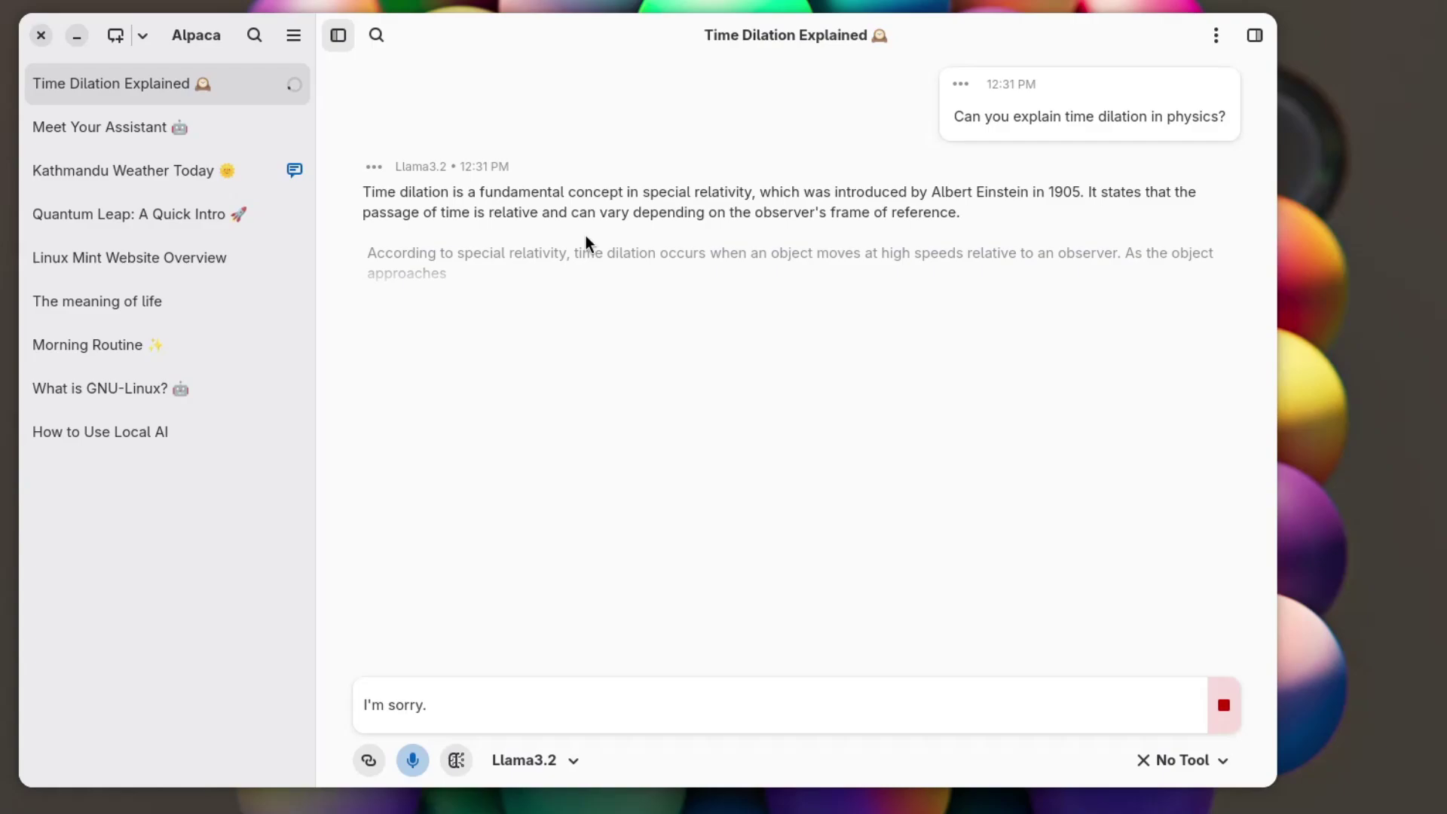
pyautogui.hotkey('alt', 'Tab')
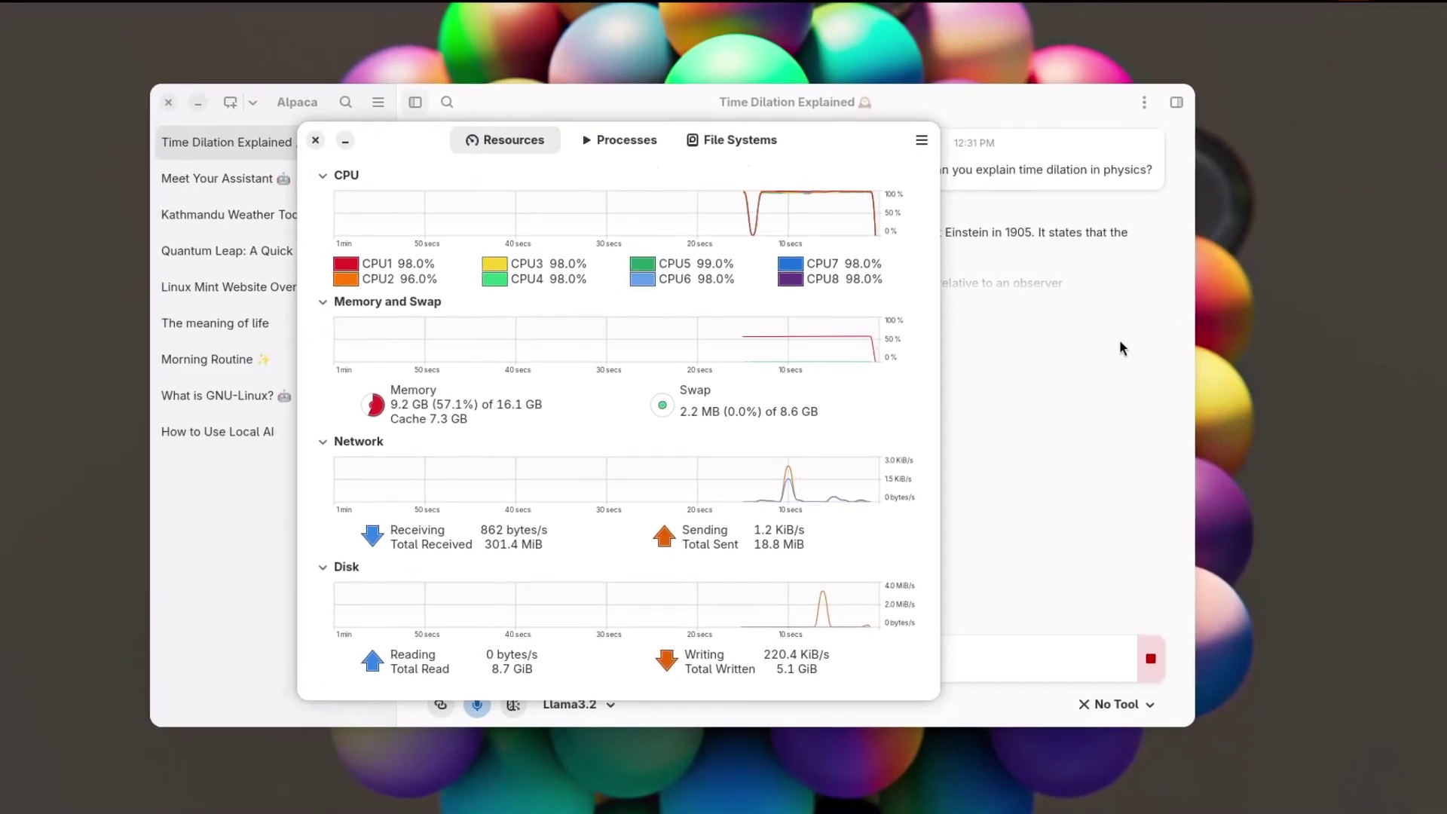
pyautogui.hotkey('alt', 'Tab')
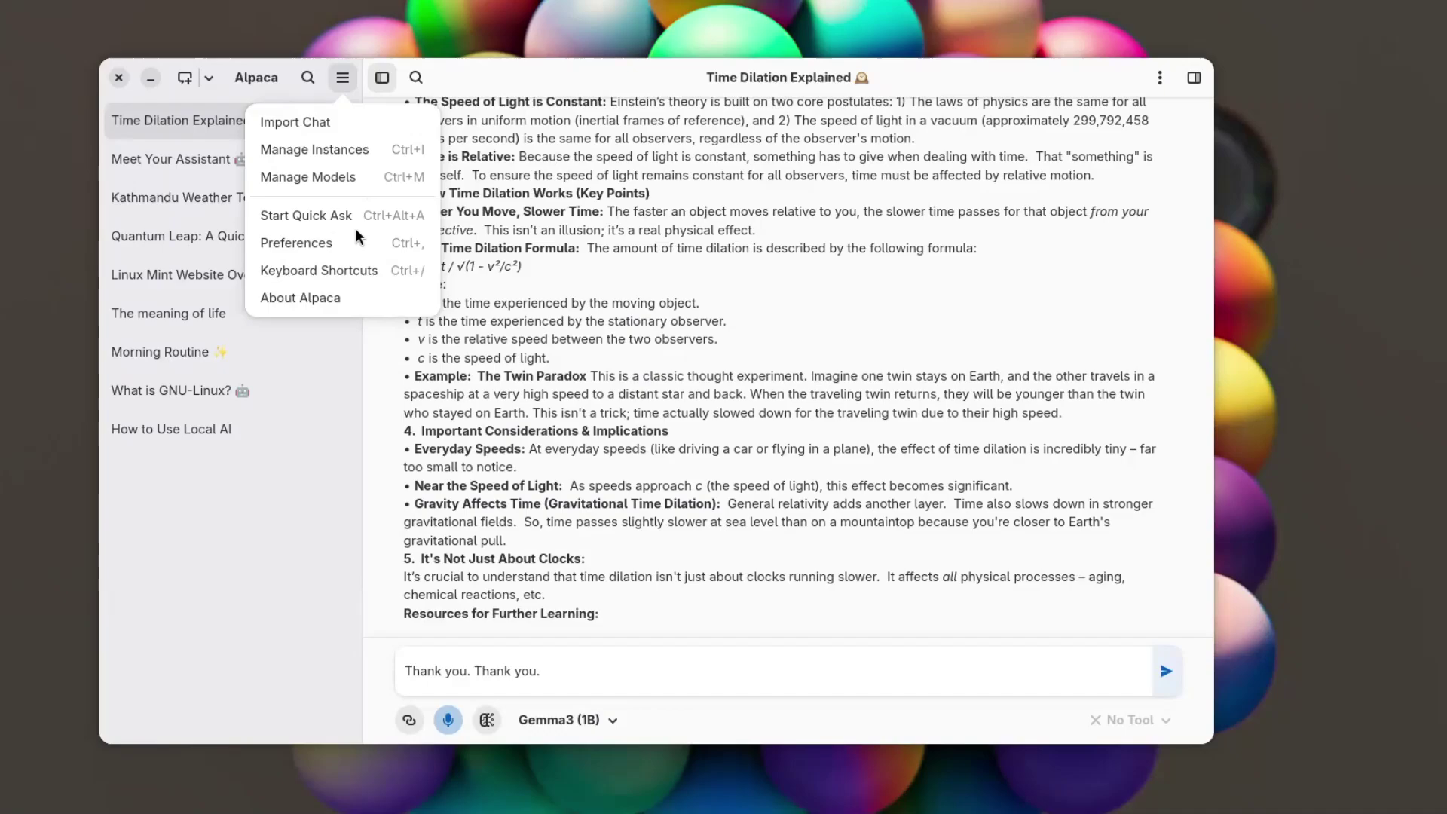
# Step: View the About Alpaca information and close it
pyautogui.click(336, 298)
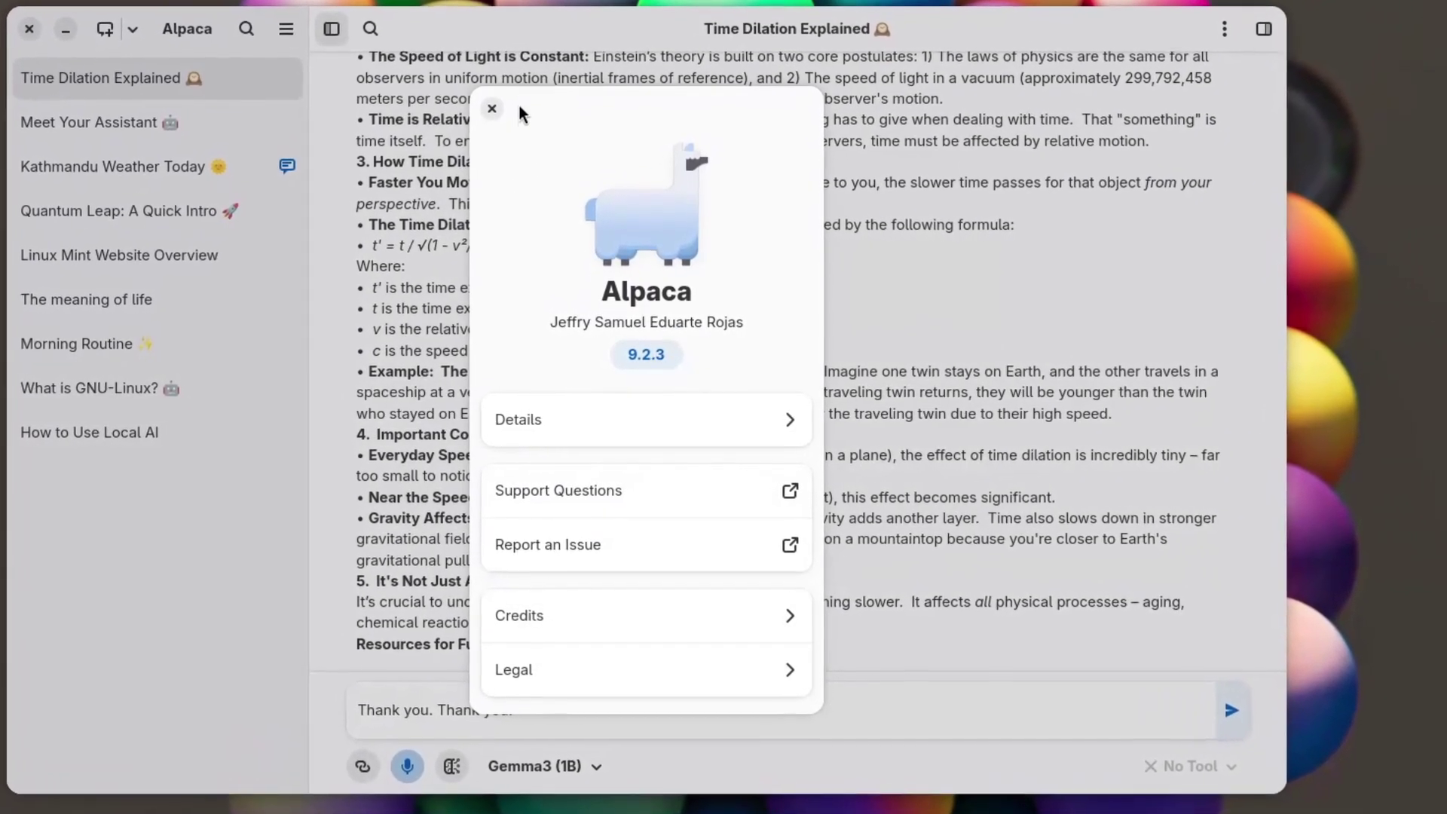
pyautogui.click(489, 104)
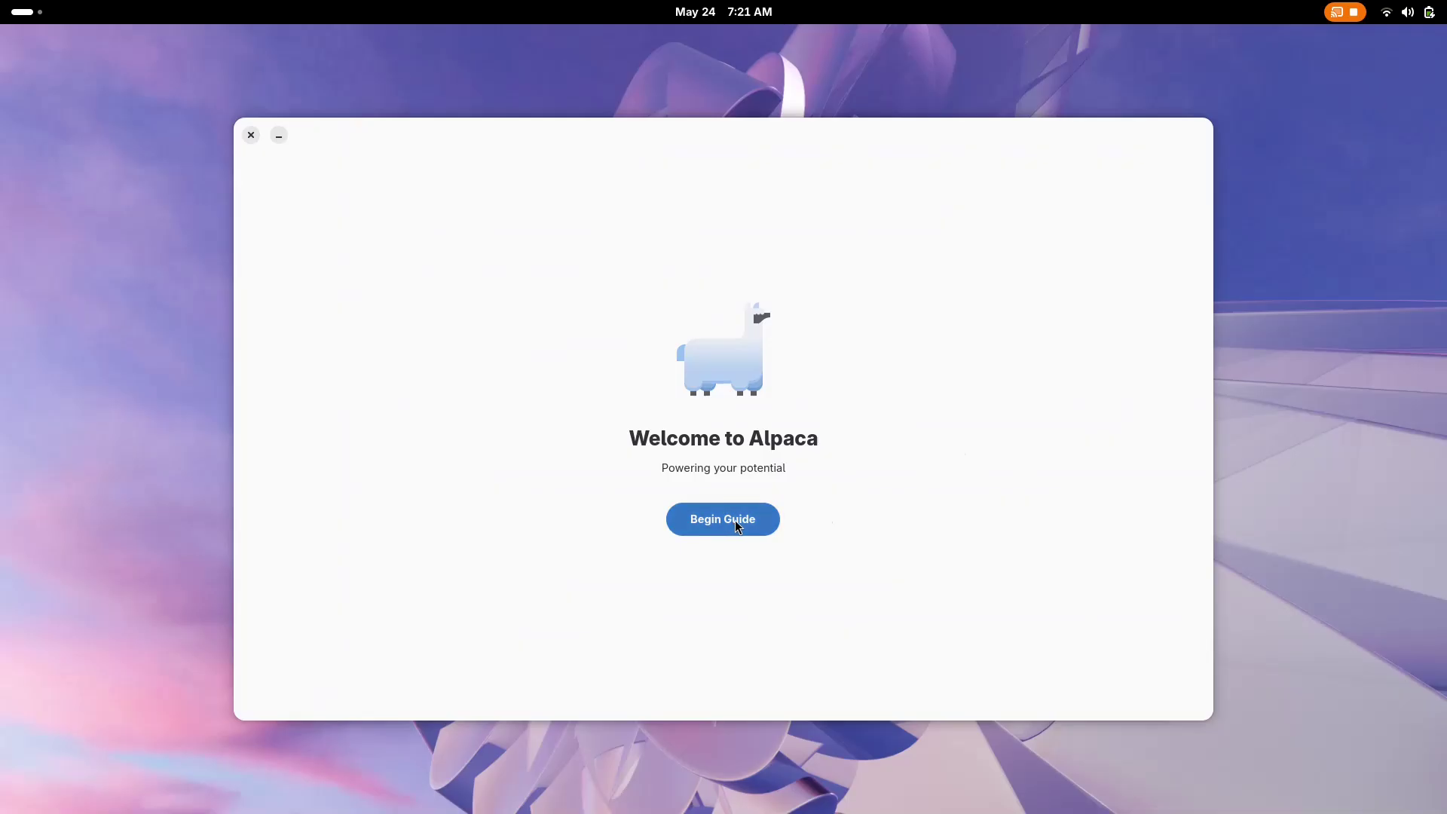
# Step: Begin the welcome guide and create an Ollama instance for running AI models locally
pyautogui.click(735, 520)
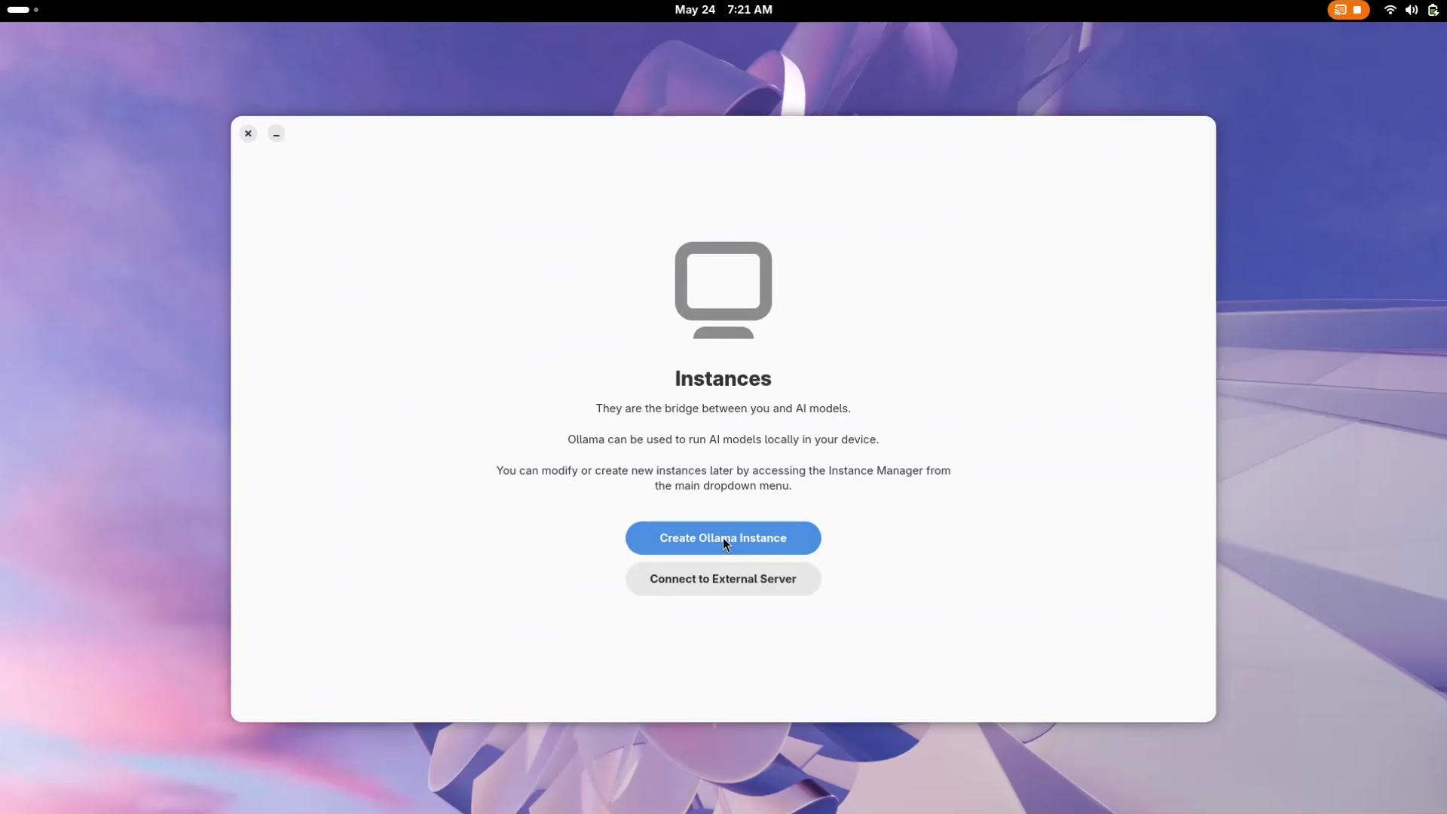
pyautogui.click(722, 537)
pyautogui.click(754, 566)
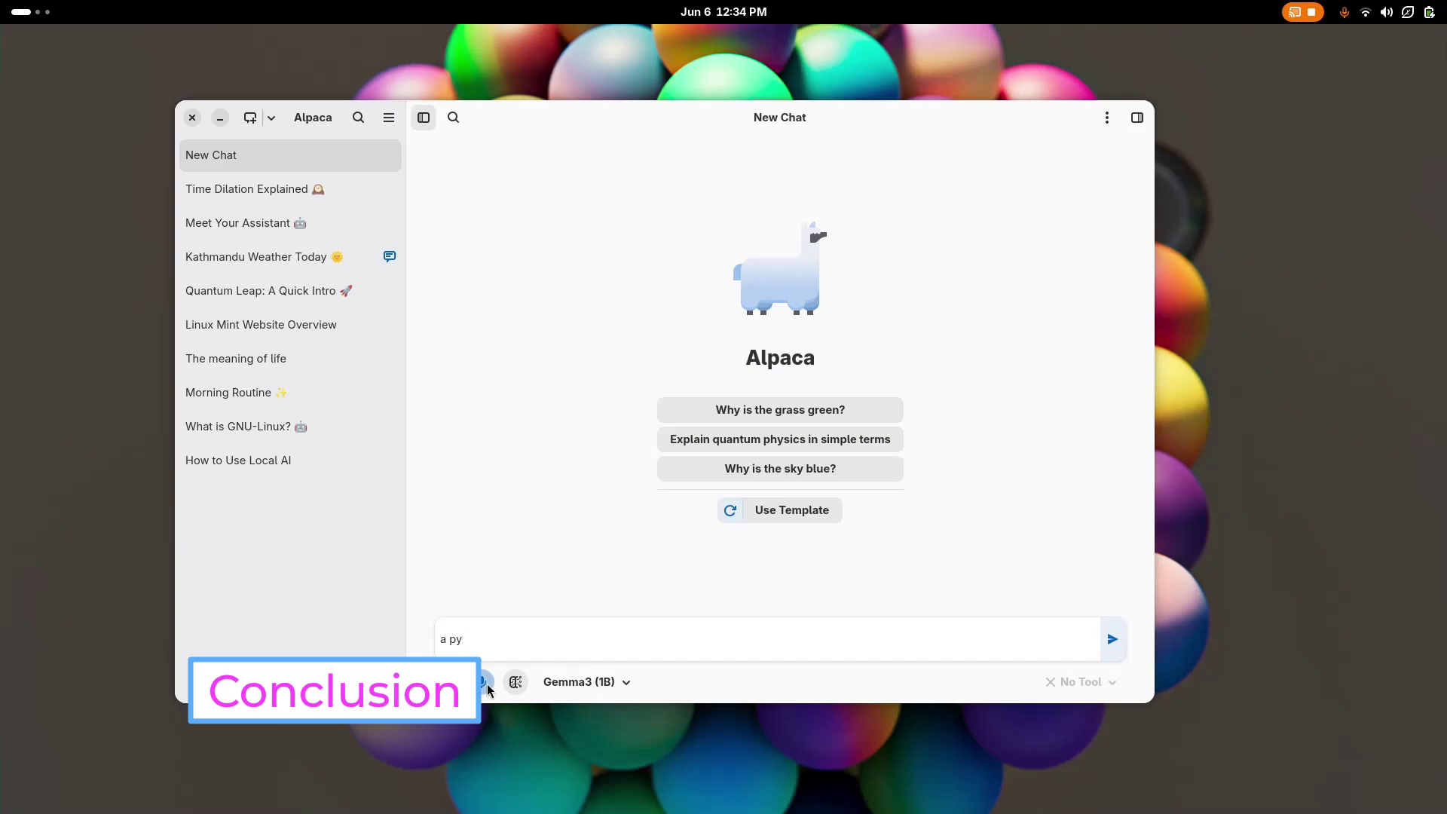
# Step: Send Gemma3 (1B) the prompt "a python code for a calculator" in the new chat
pyautogui.write('thon code for a calculator')
pyautogui.press('Return')
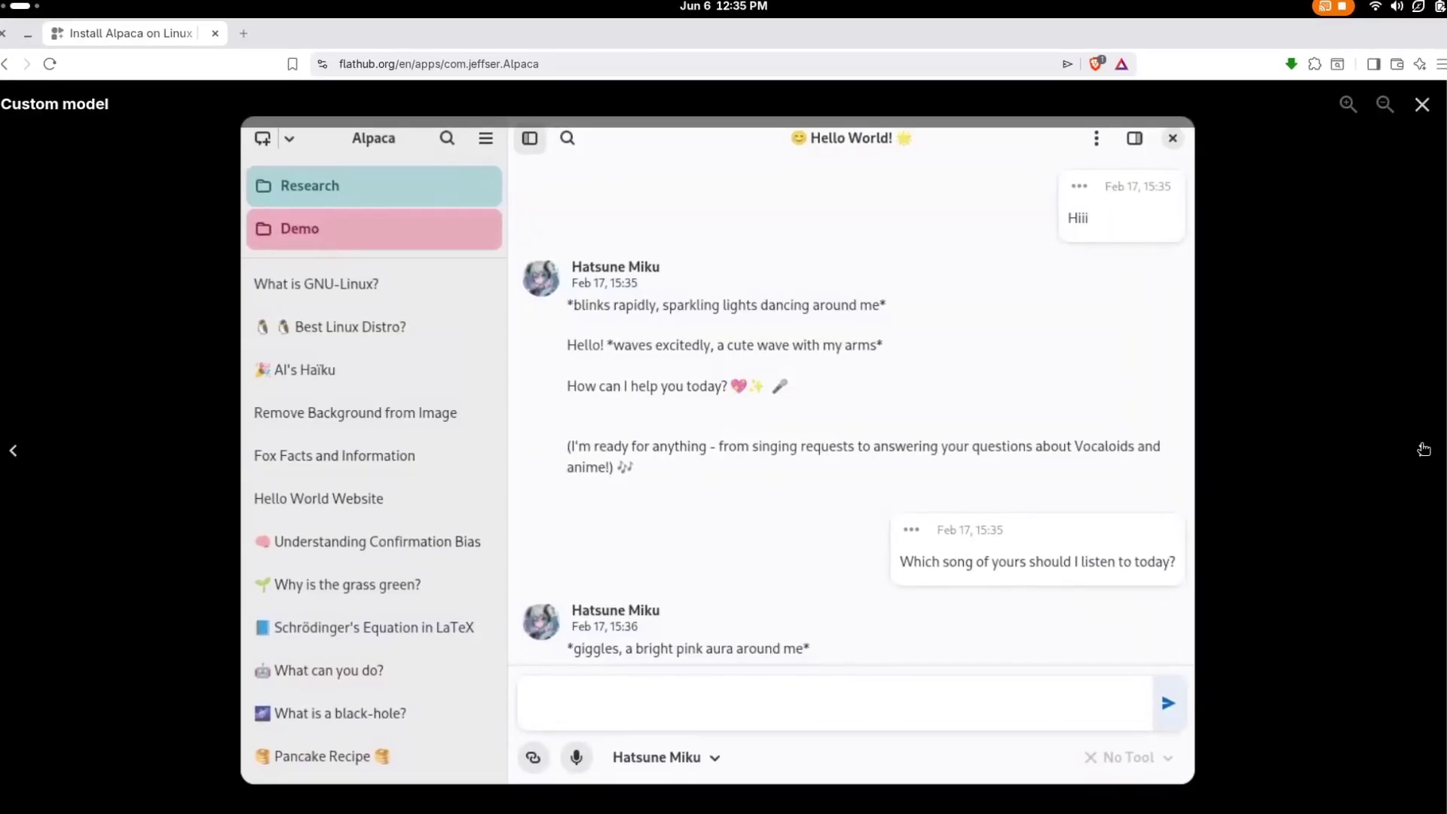
# Step: Browse the enlarged Alpaca screenshots on the app's Flathub page and close the gallery
pyautogui.click(1427, 450)
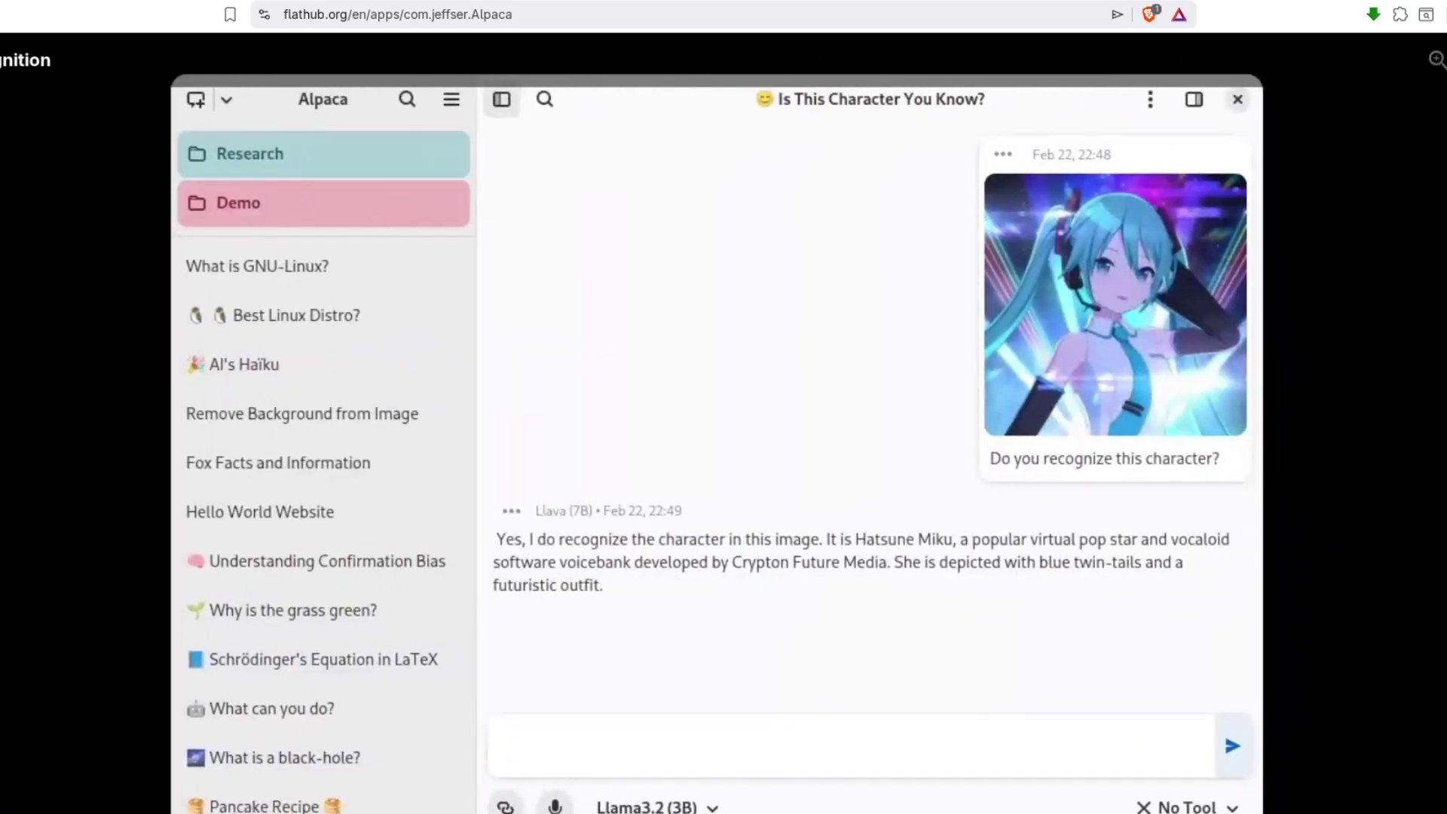
pyautogui.press('Escape')
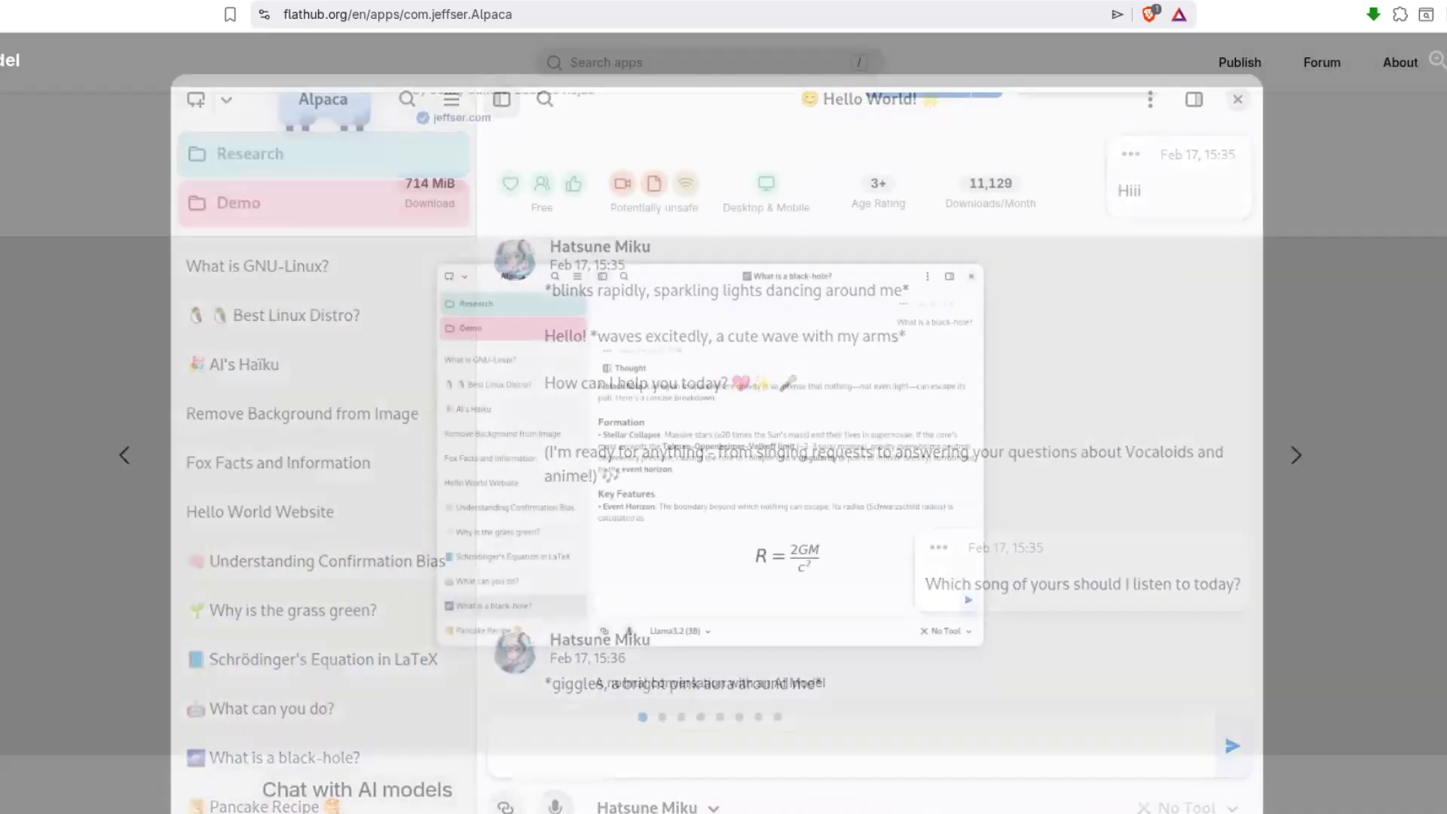
# Step: Read through Alpaca's Flathub page, highlighting the features list and reviewing the project links and other apps
pyautogui.scroll(-5, 673, 382)
pyautogui.scroll(-4, 524, 483)
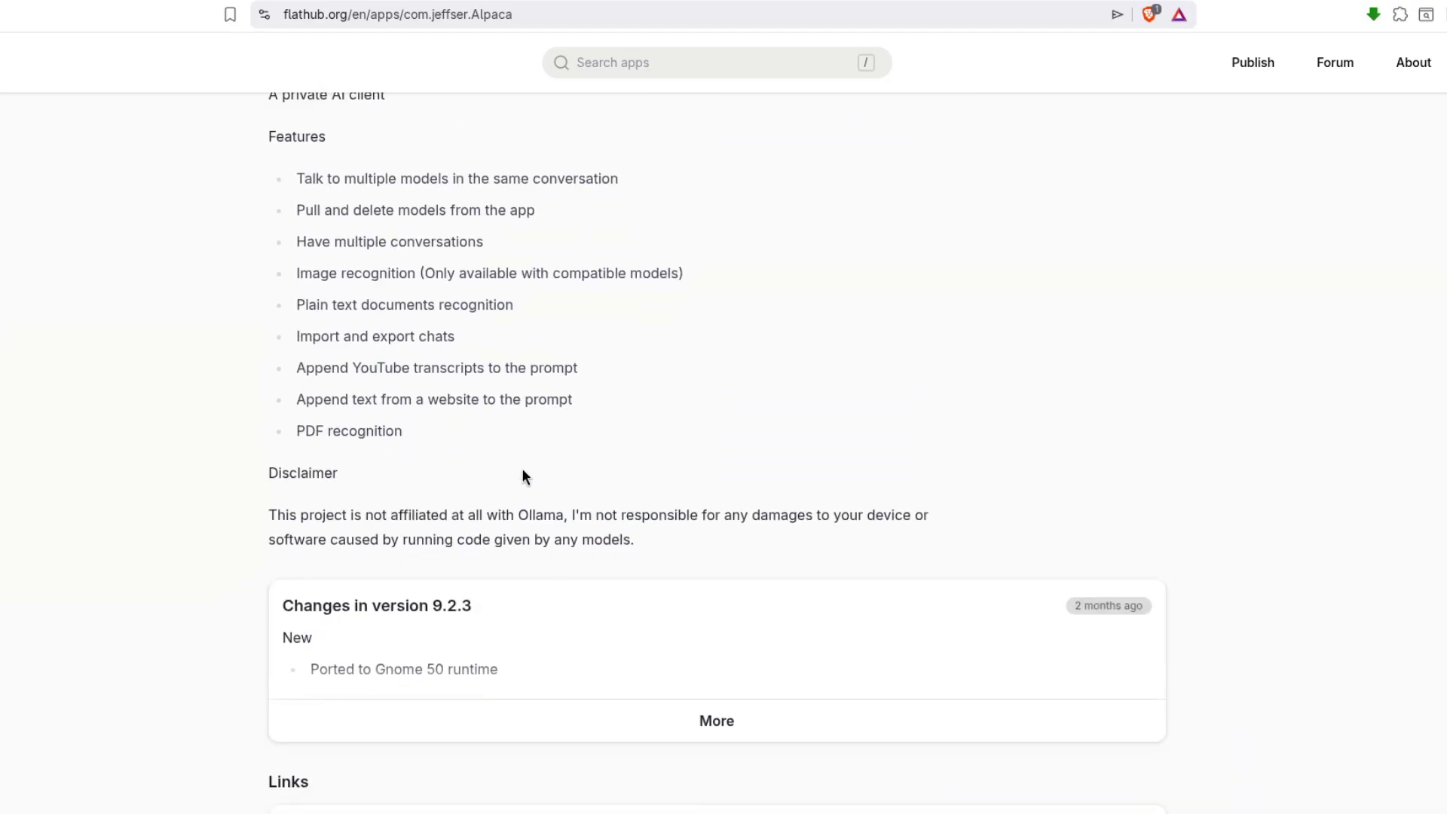
pyautogui.moveTo(523, 468); pyautogui.dragTo(261, 168)
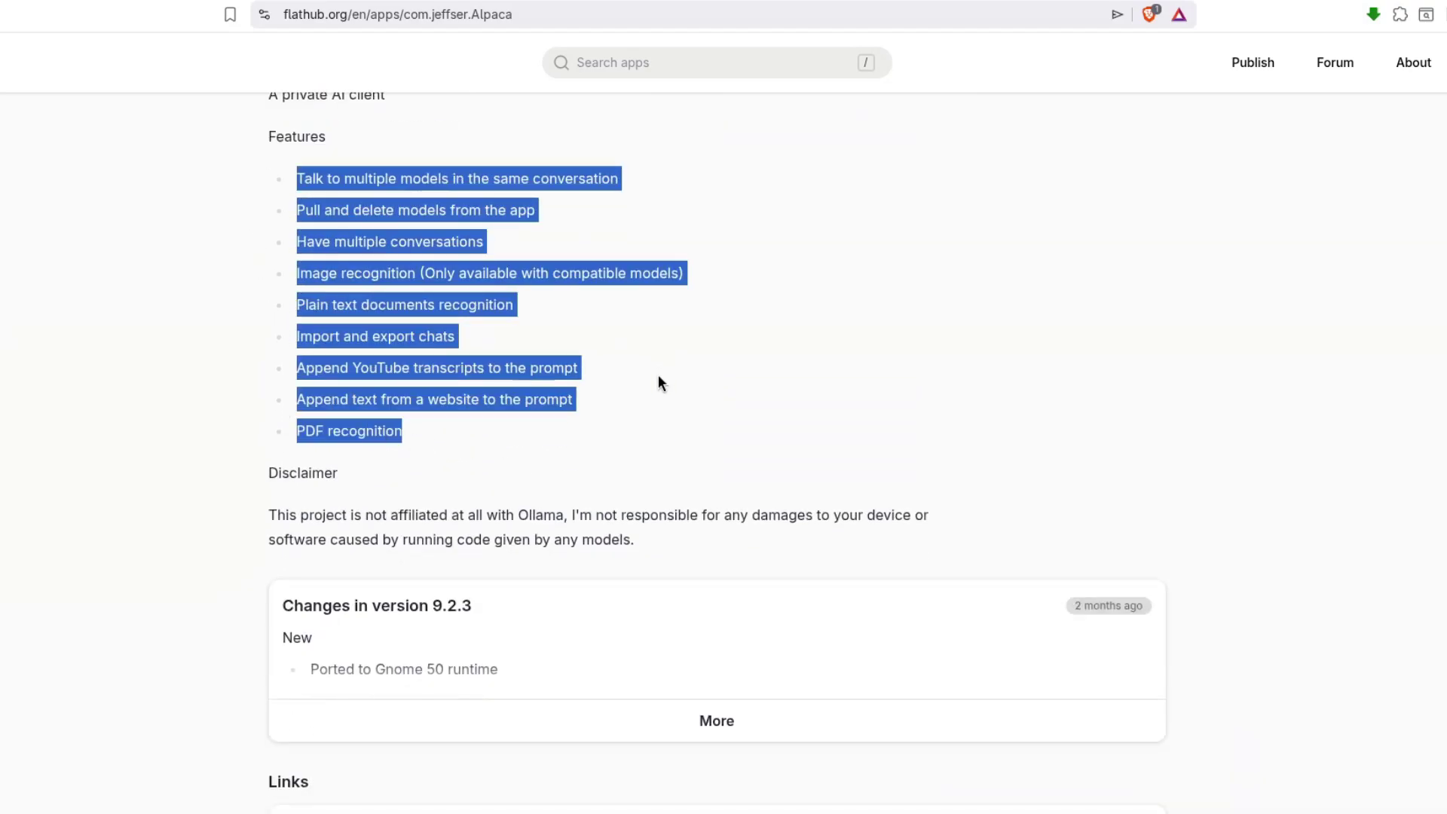
pyautogui.scroll(-3, 659, 377)
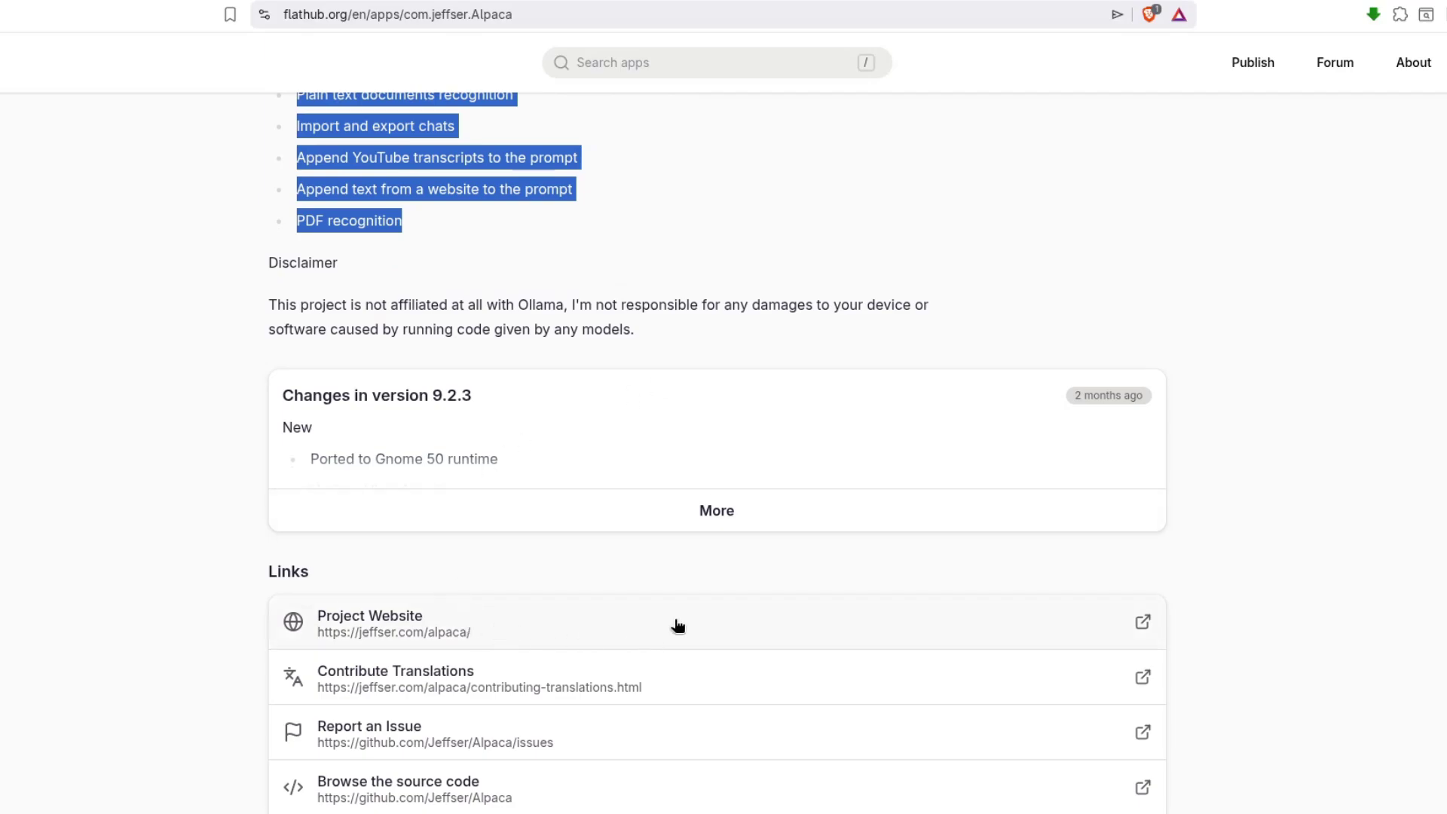
pyautogui.scroll(-7, 677, 625)
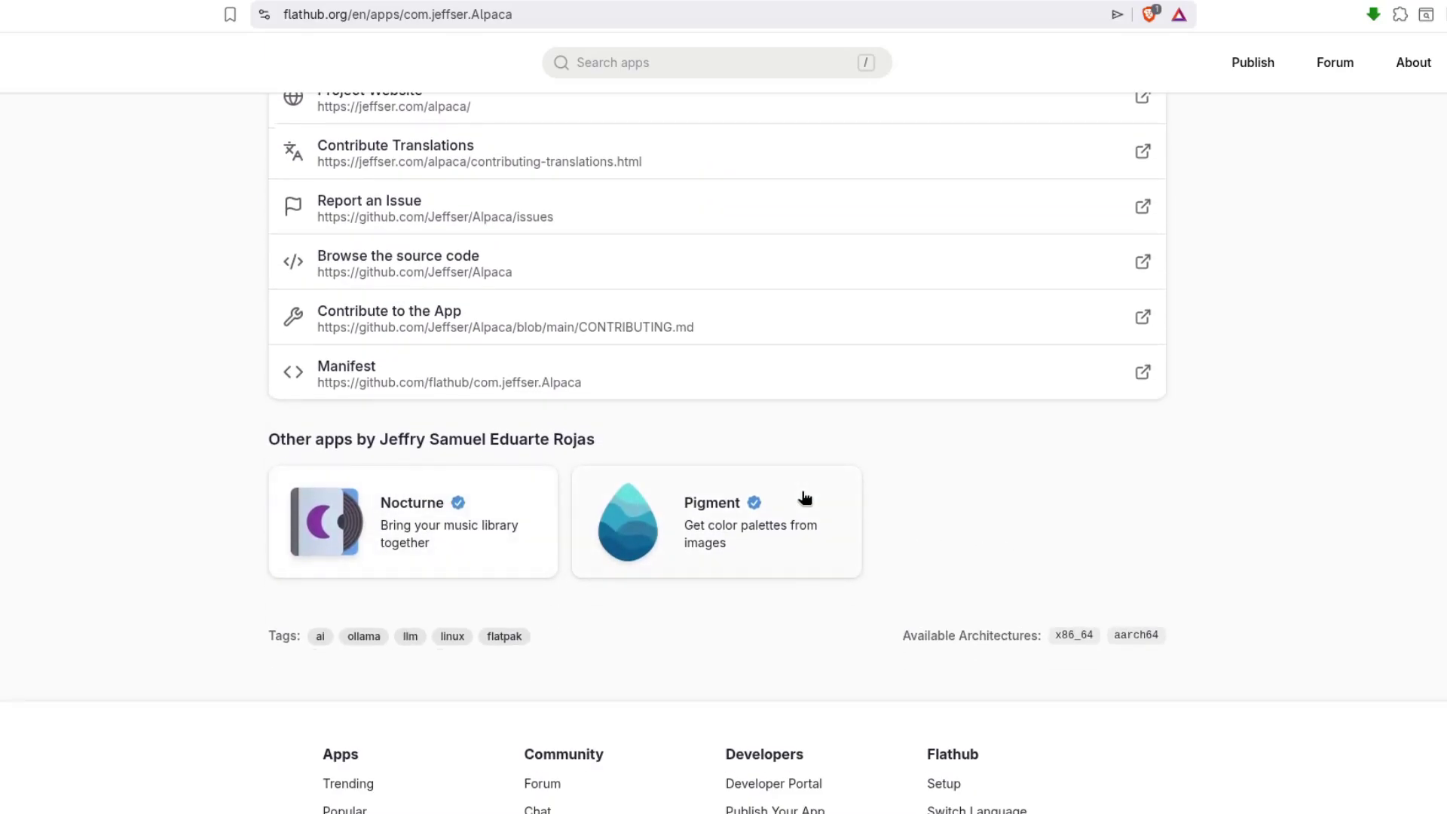
pyautogui.scroll(-2, 803, 495)
pyautogui.scroll(20, 804, 495)
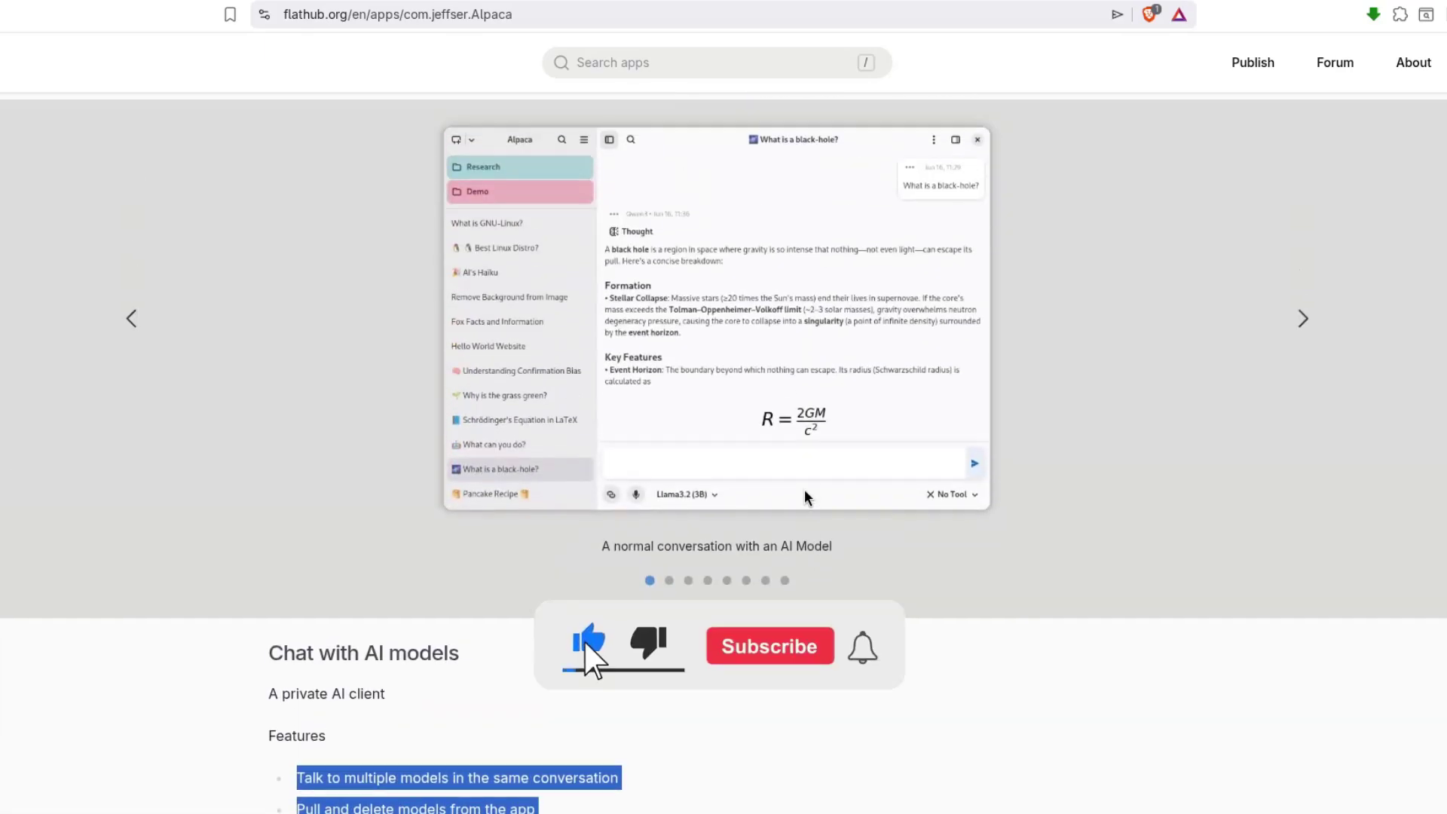
pyautogui.scroll(3, 805, 498)
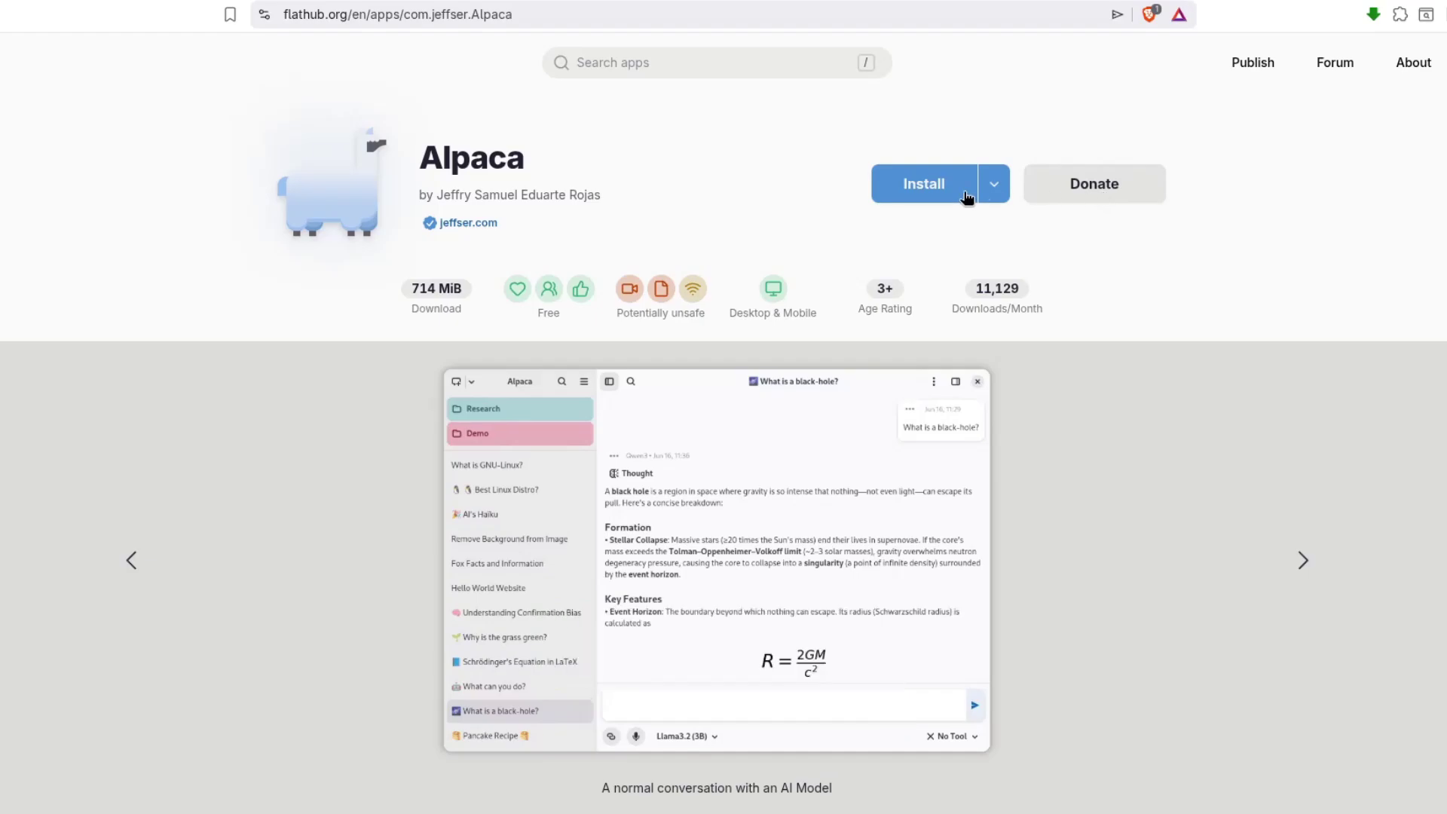
pyautogui.moveTo(459, 302); pyautogui.dragTo(551, 339)
pyautogui.press('super')
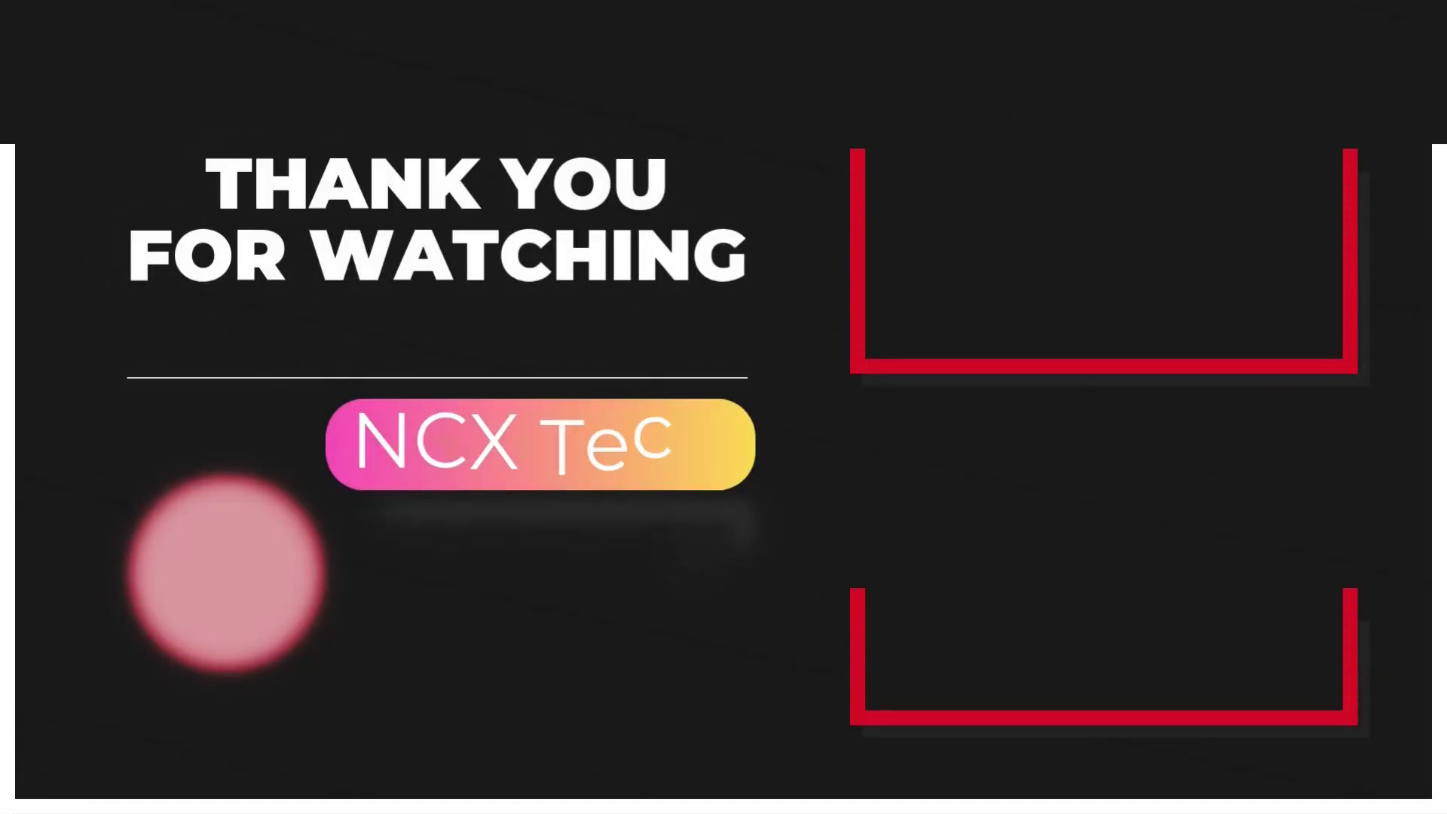